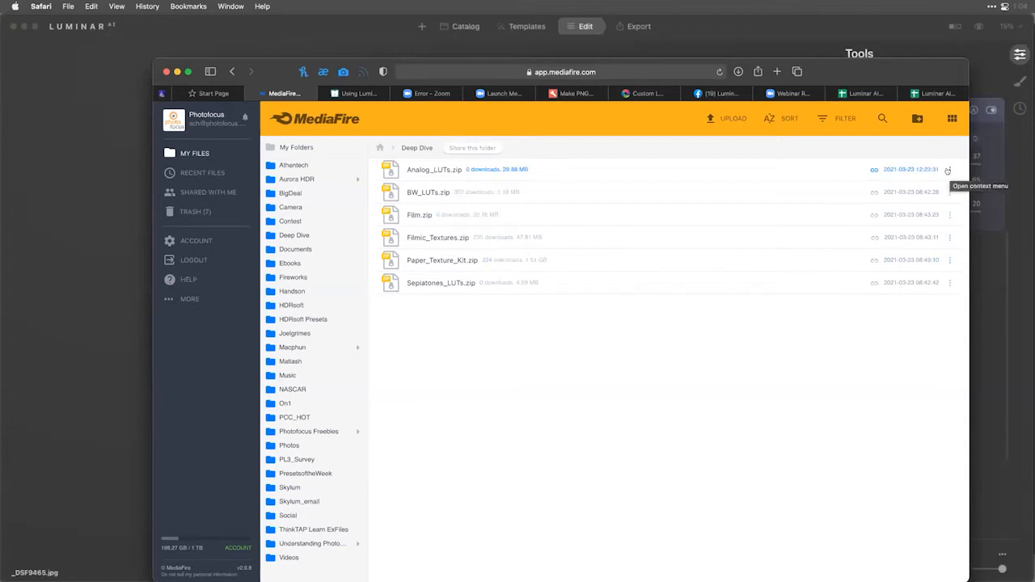
click(947, 171)
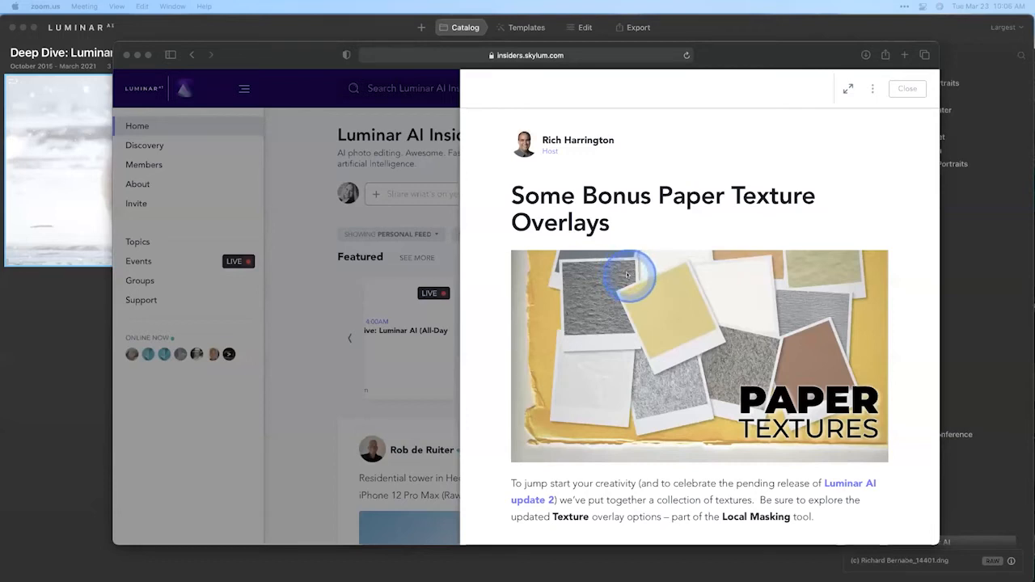
Step: Switch to Luminar AI, open the snowy bicycles photo from the album in single view and preview it without its edits
click(53, 339)
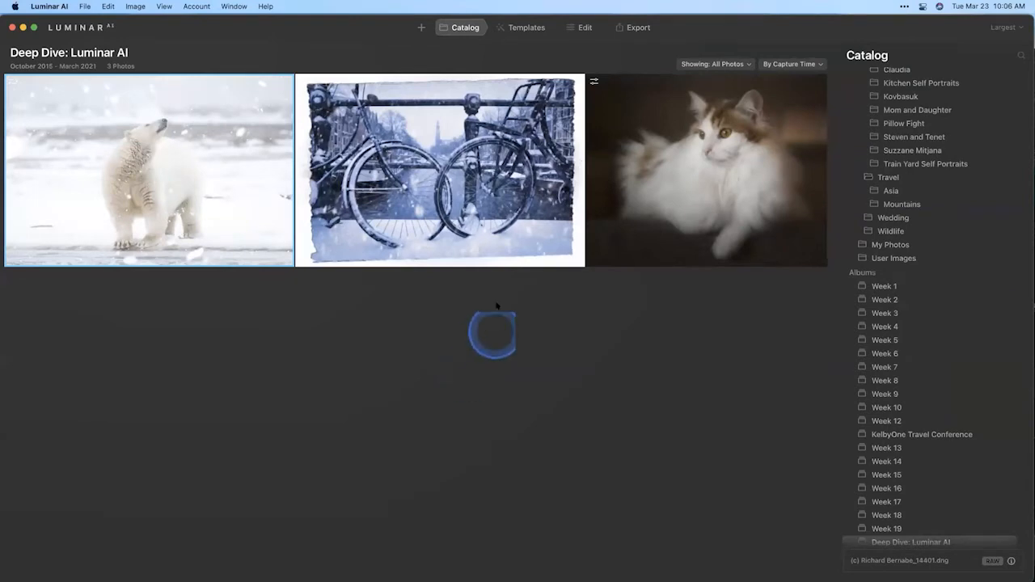
click(469, 220)
double_click(470, 220)
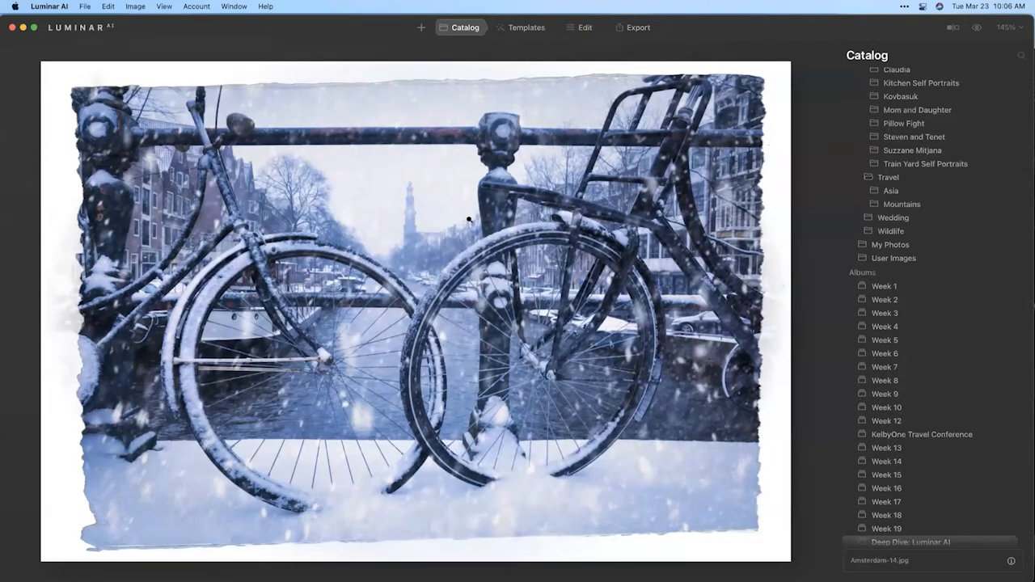
click(977, 27)
click(722, 132)
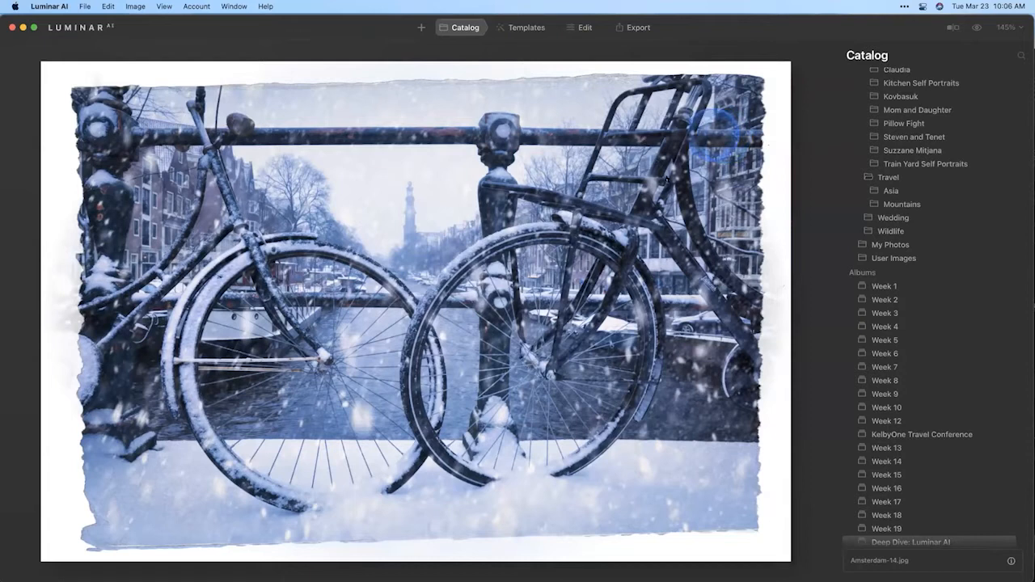
Step: Revert the bicycles photo to its original, discarding all existing adjustments
right_click(664, 165)
mouse_move(671, 179)
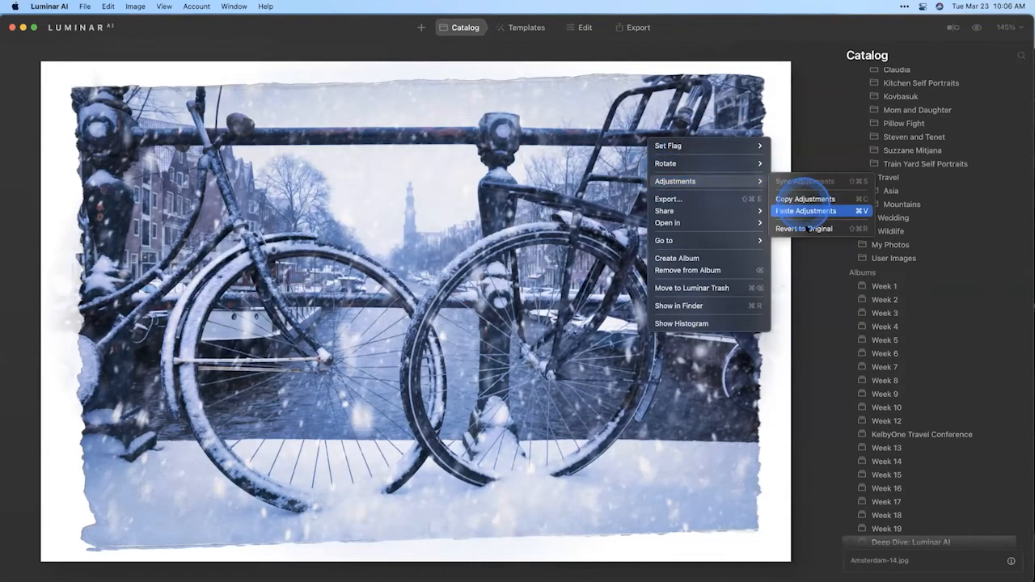
click(806, 211)
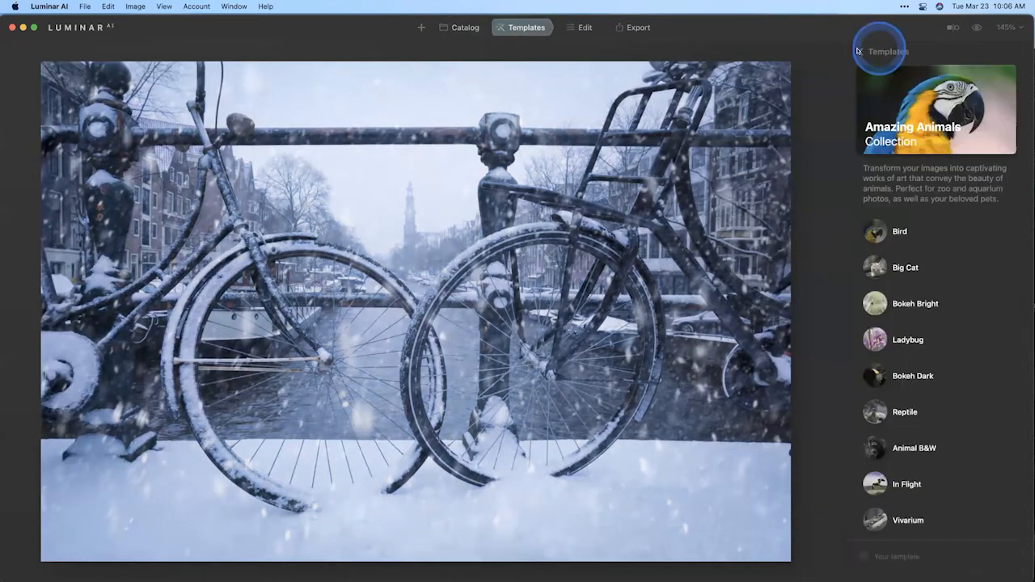
Step: Apply the Fast Fix template from the Scenery collection to the bicycles photo
click(859, 52)
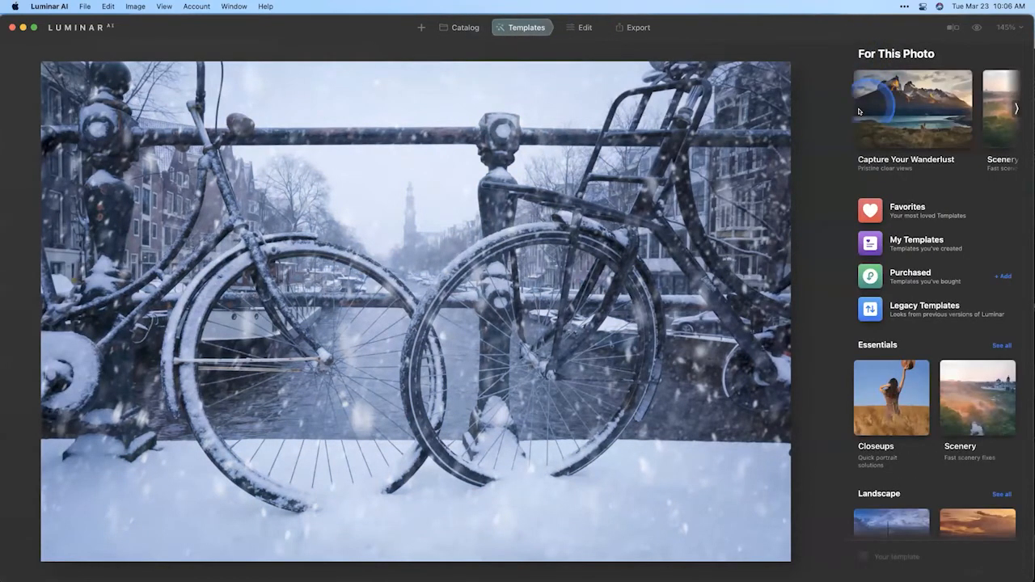
scroll(859, 112, right, 3)
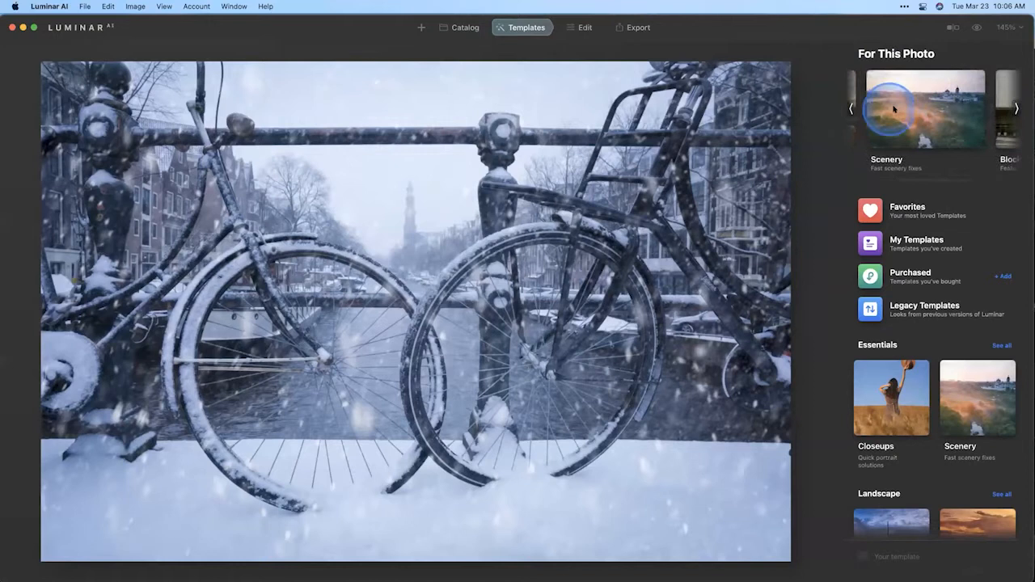
click(894, 108)
click(898, 249)
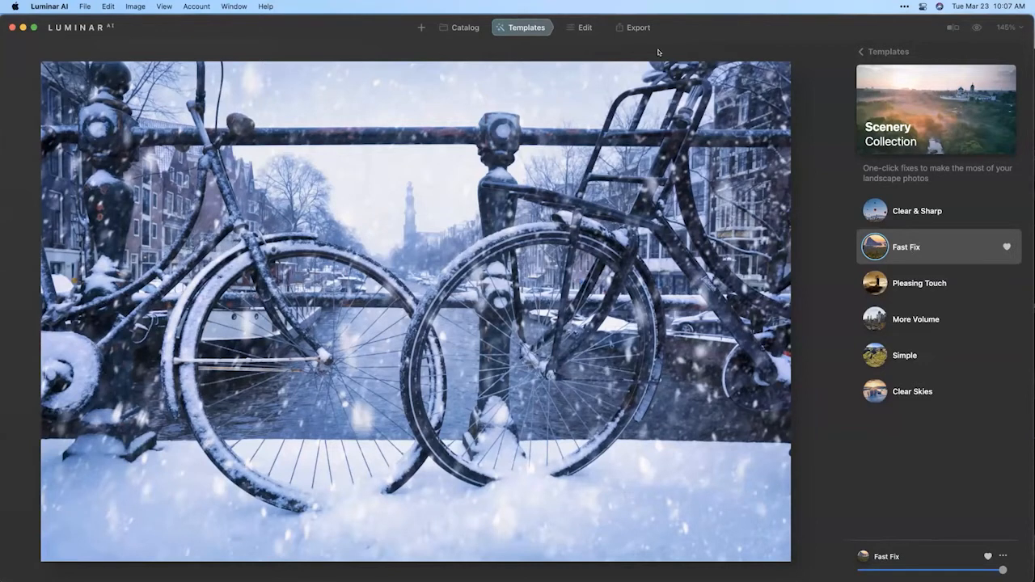
Step: Switch to editing the photo and add a Texture layer under Local Masking
click(592, 30)
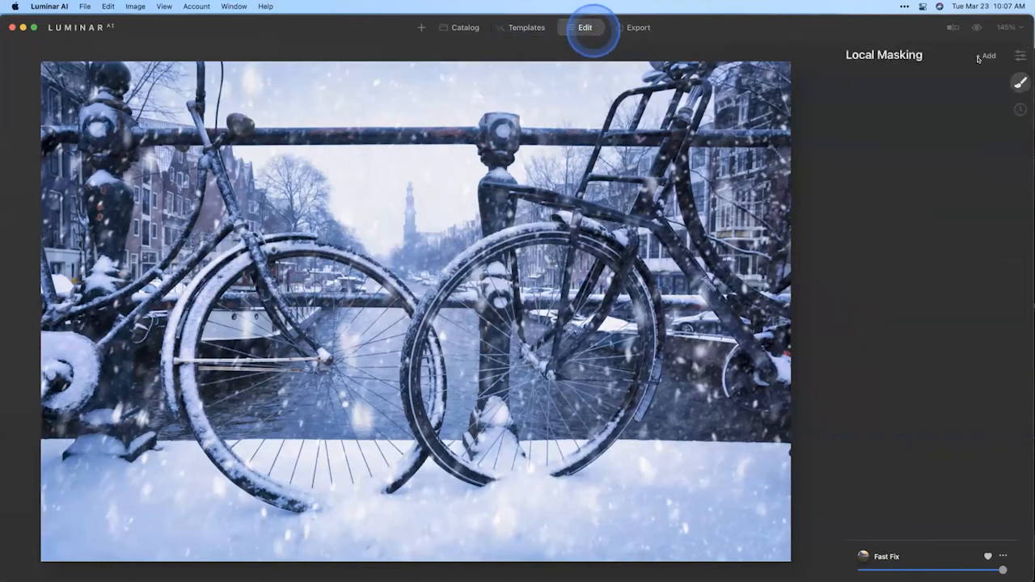
click(886, 61)
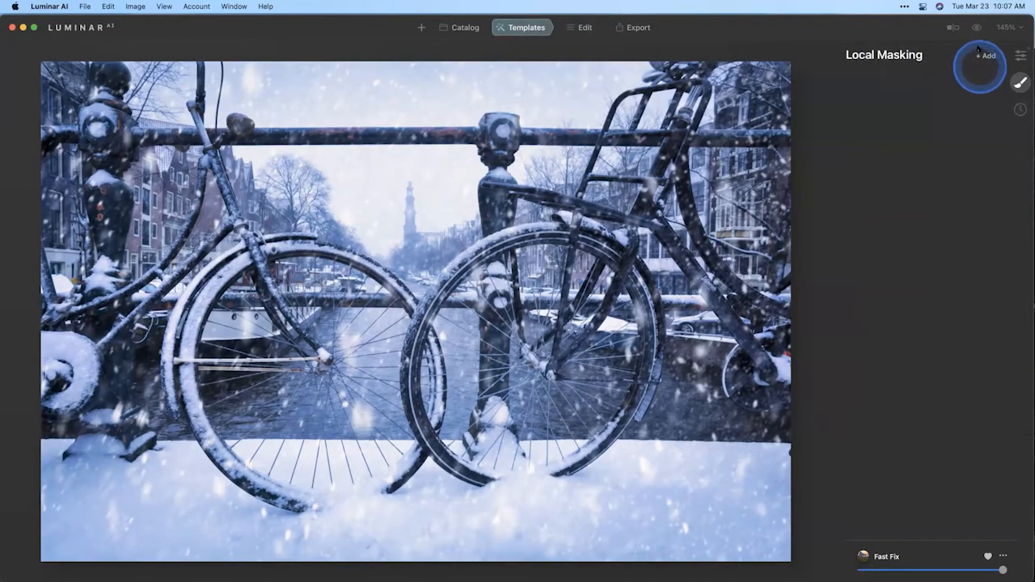
click(973, 83)
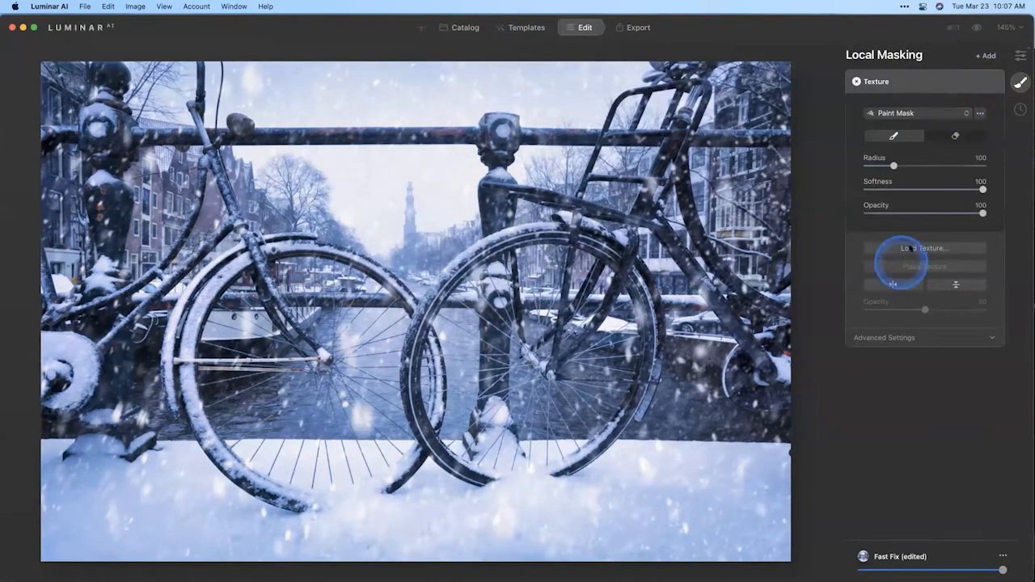
Step: Start loading a texture and browse to the Paper_PNG folder inside Sky-Texture-LUT, Texture, Paper_Texture_Kit
click(914, 248)
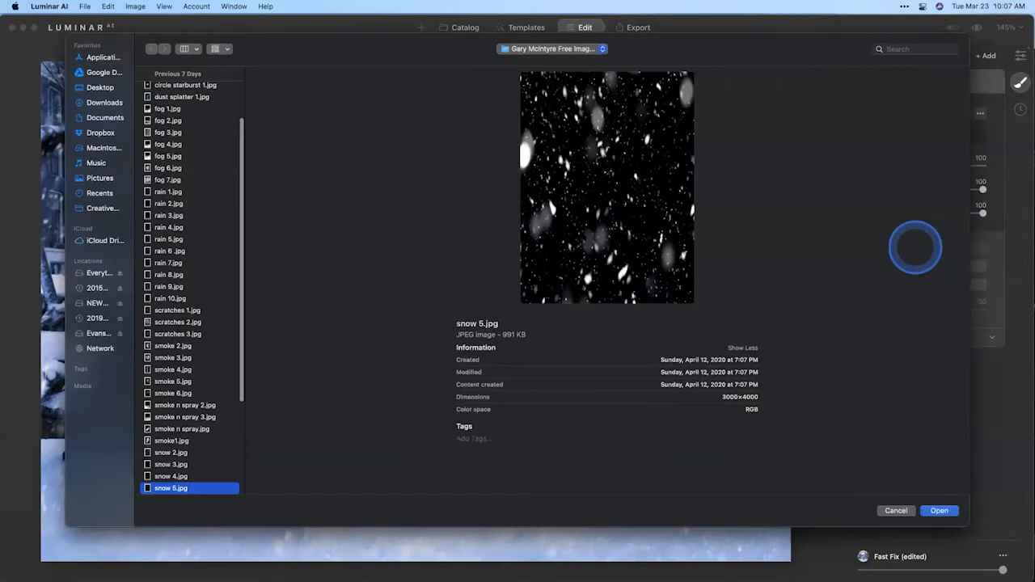
click(561, 46)
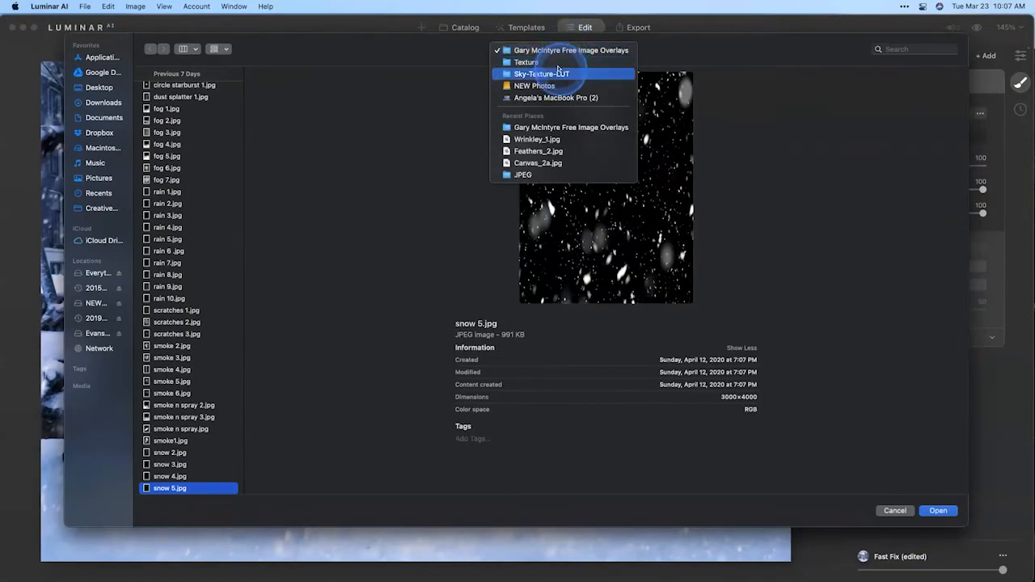
click(557, 74)
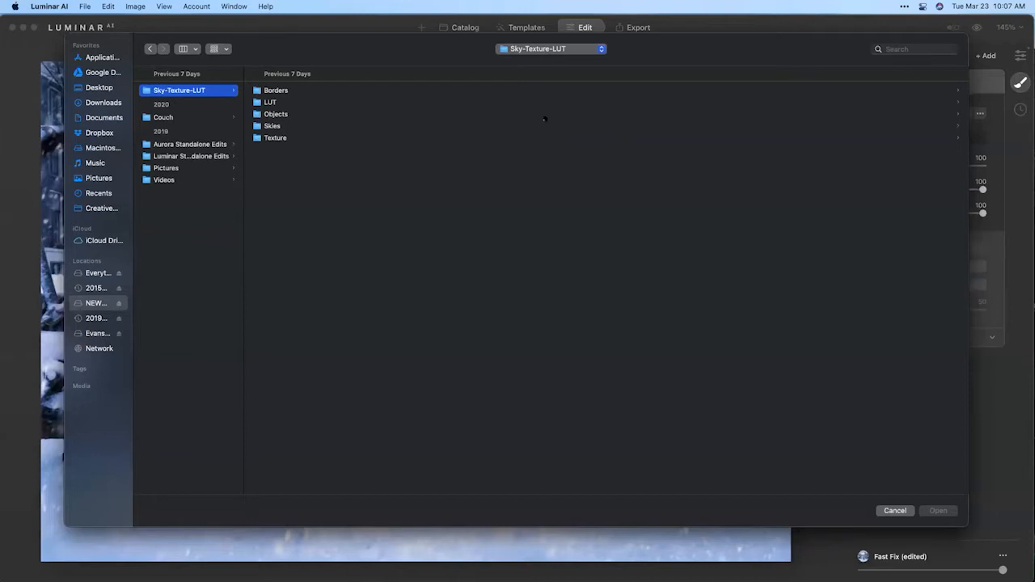
click(274, 138)
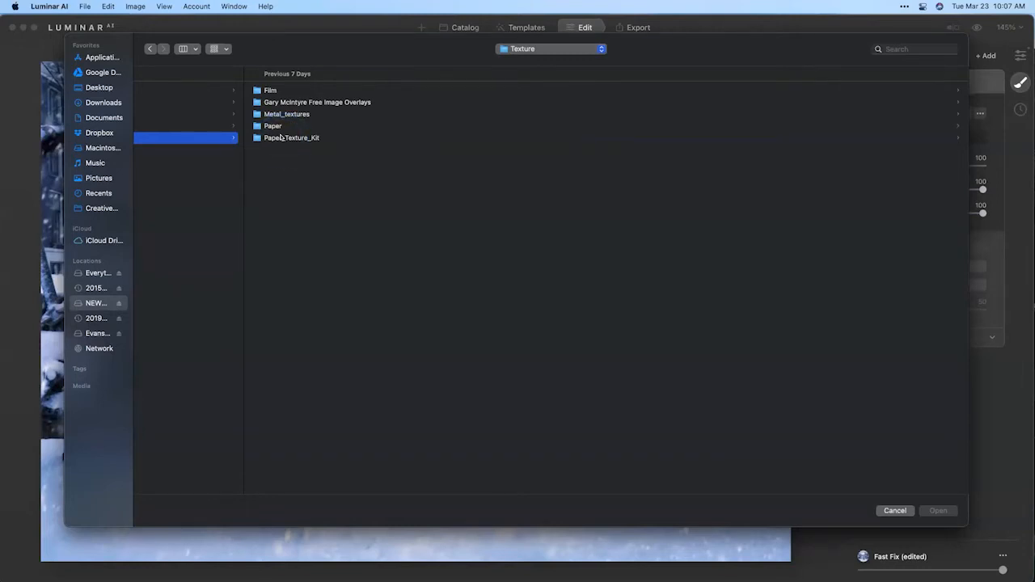
double_click(280, 138)
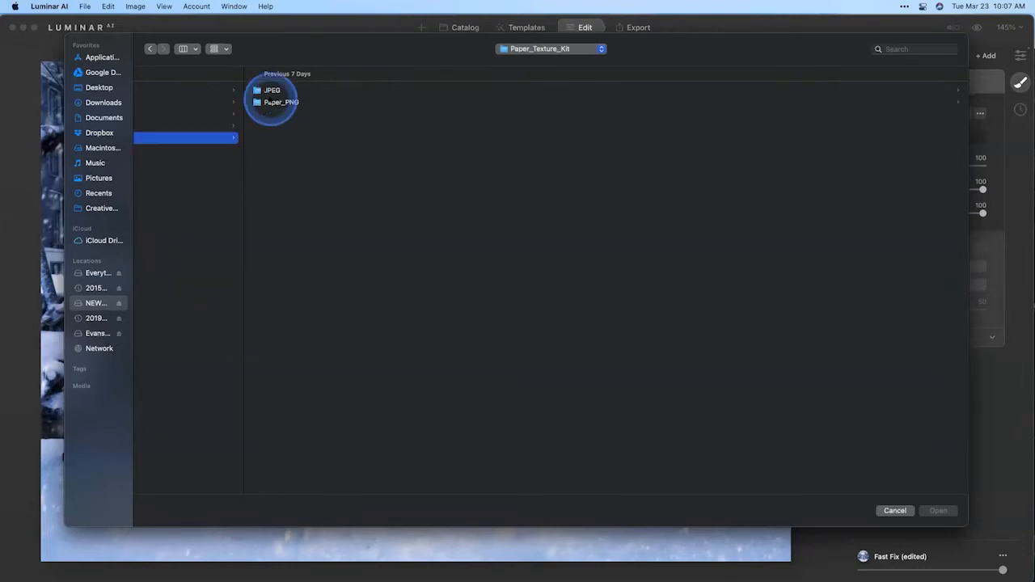
double_click(275, 102)
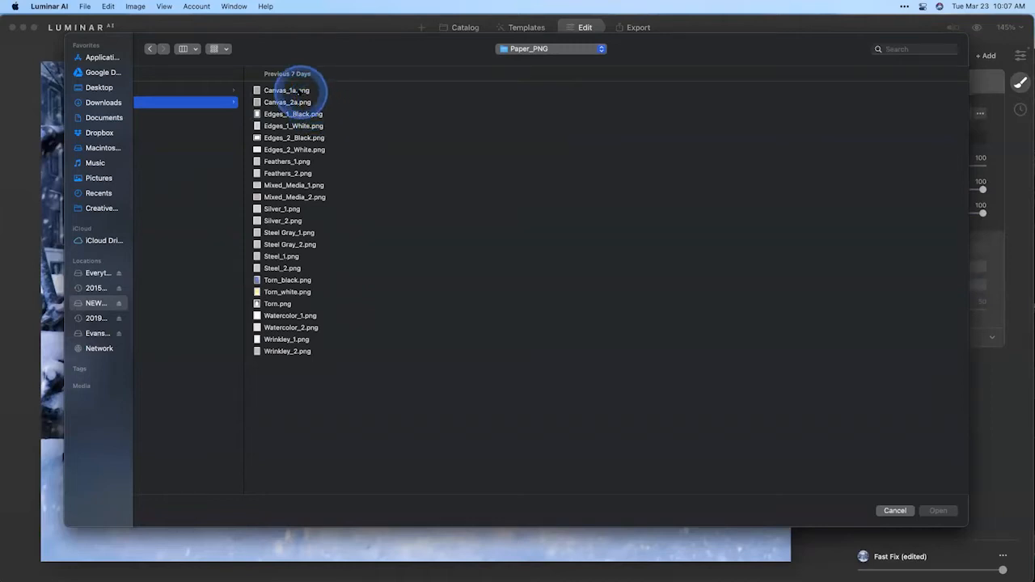
Step: Enlarge the file preview, look through the first paper textures and load Edges_1_White.png
click(299, 91)
click(185, 48)
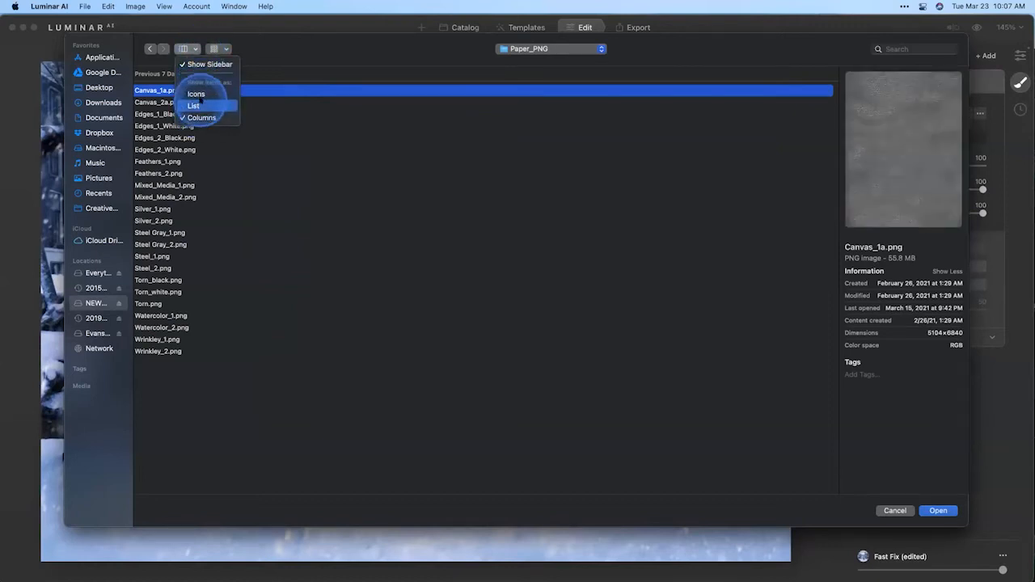
click(332, 110)
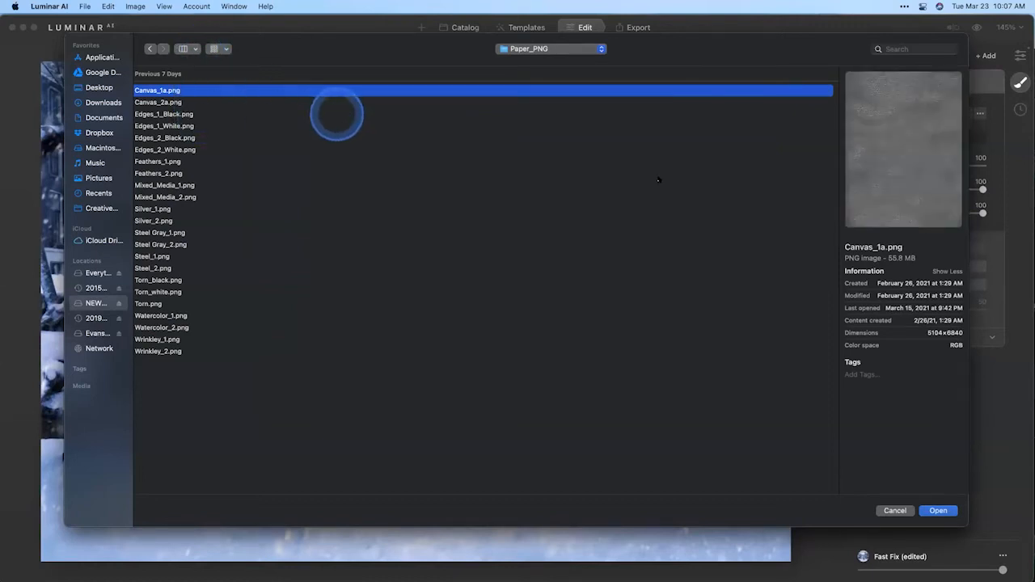
drag(808, 222, 773, 272)
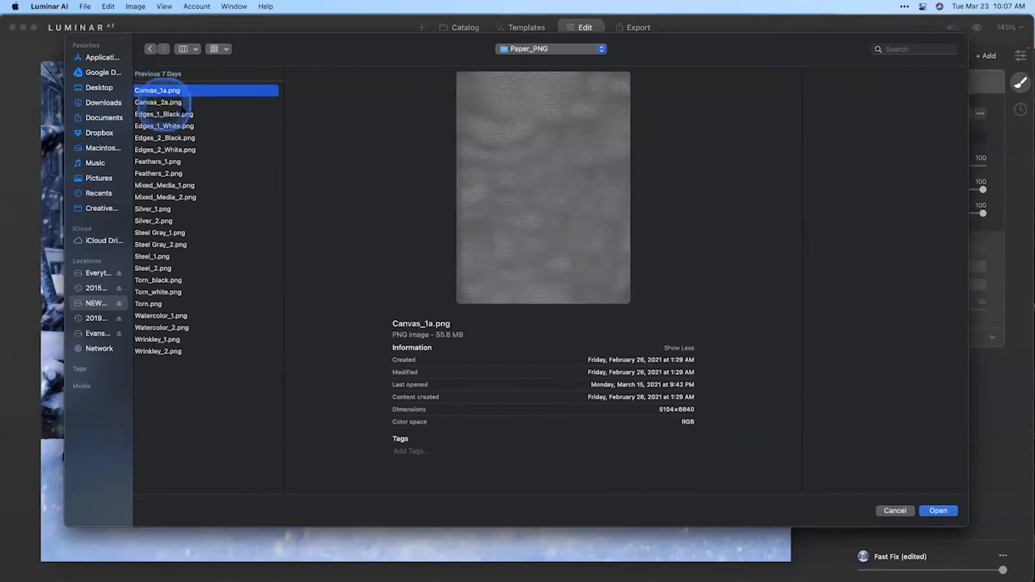
click(181, 103)
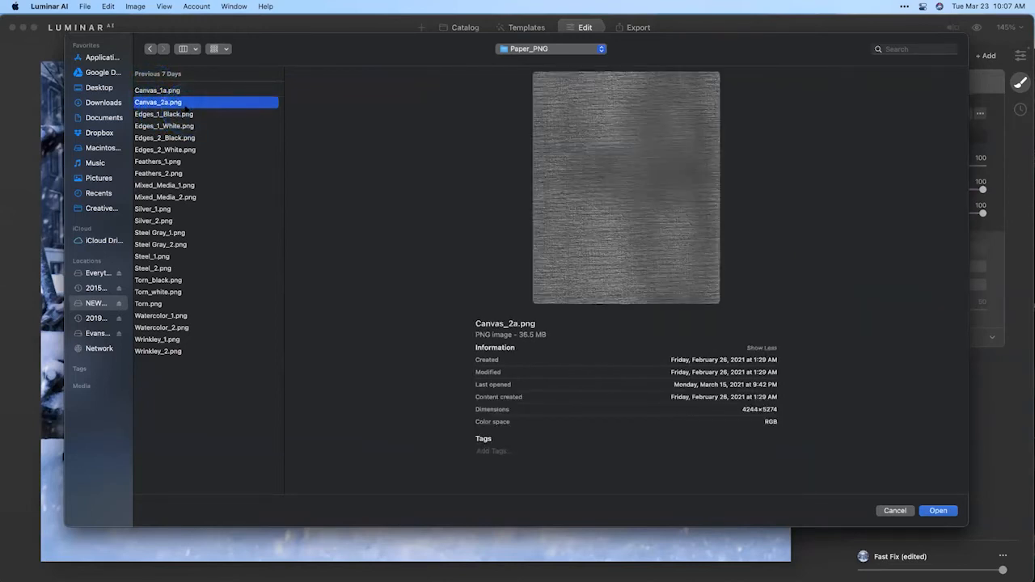
key(Down)
key(Down)
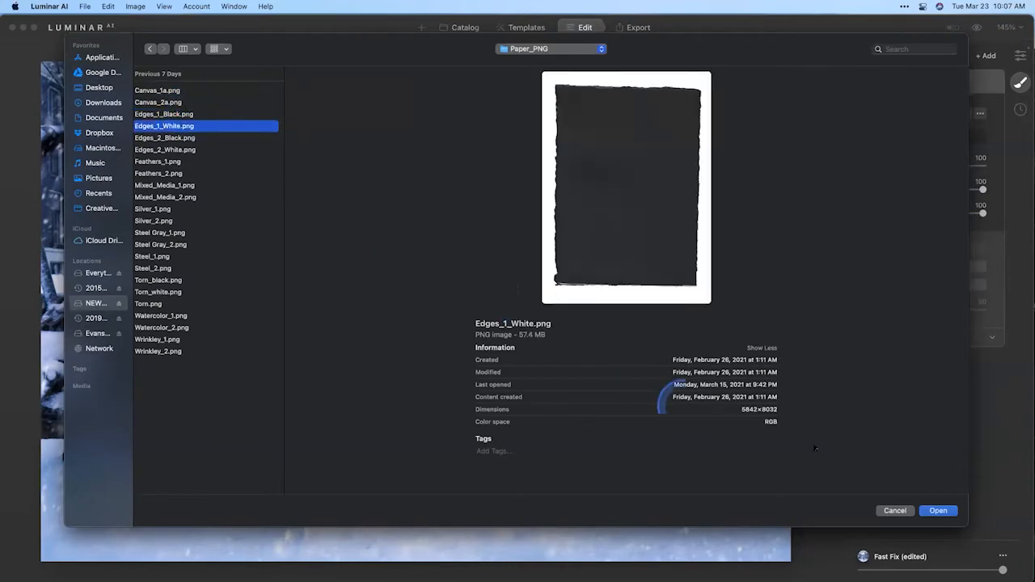
click(936, 511)
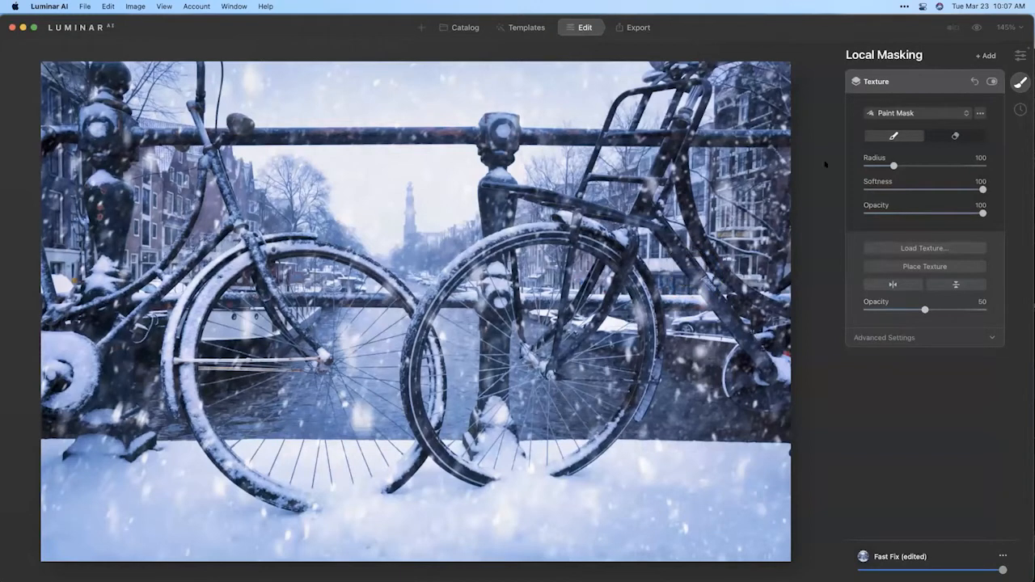
Step: Place the edge texture and shrink its height from above so its frame matches the photo's borders
click(891, 268)
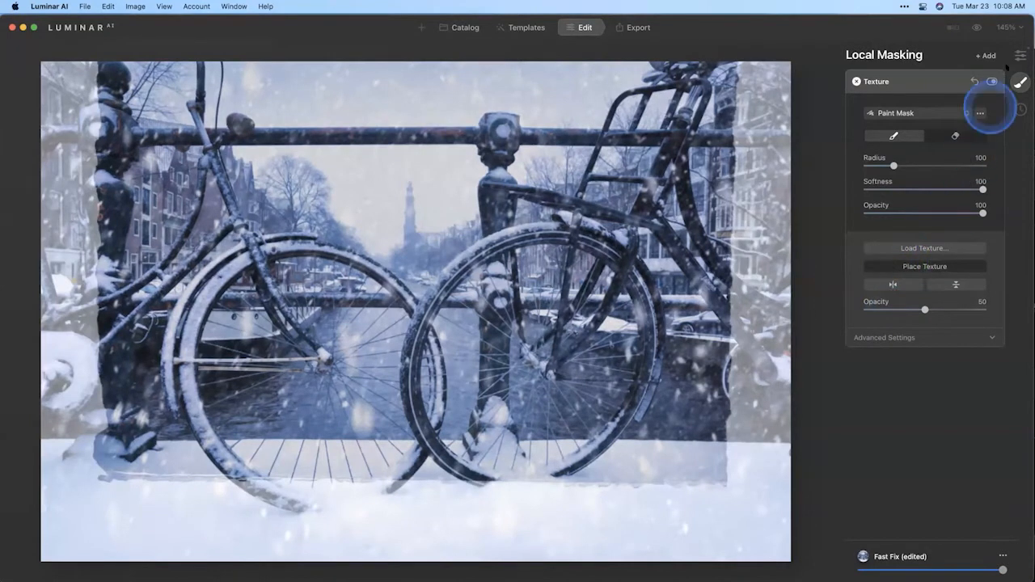
click(1007, 27)
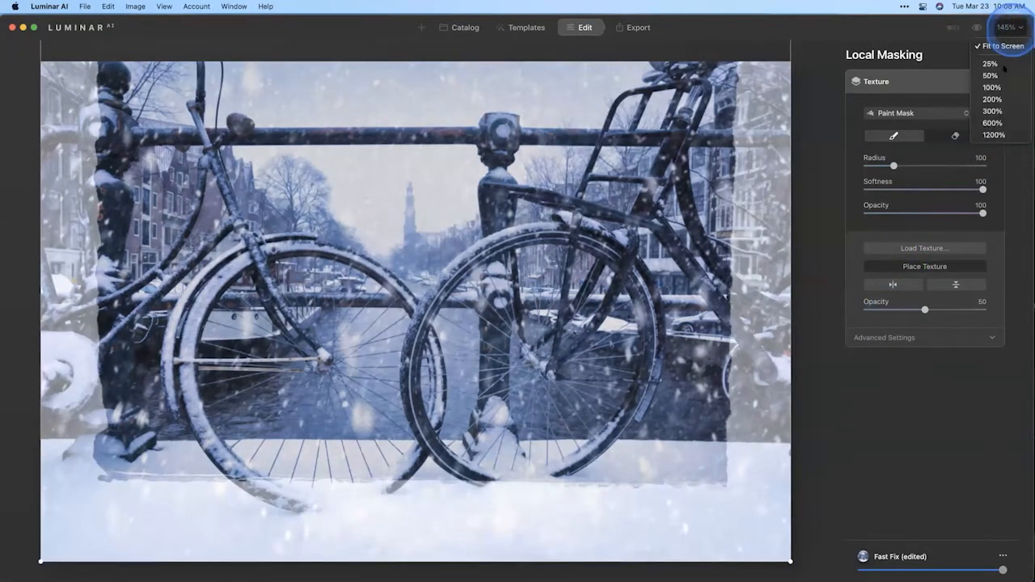
click(991, 64)
click(557, 289)
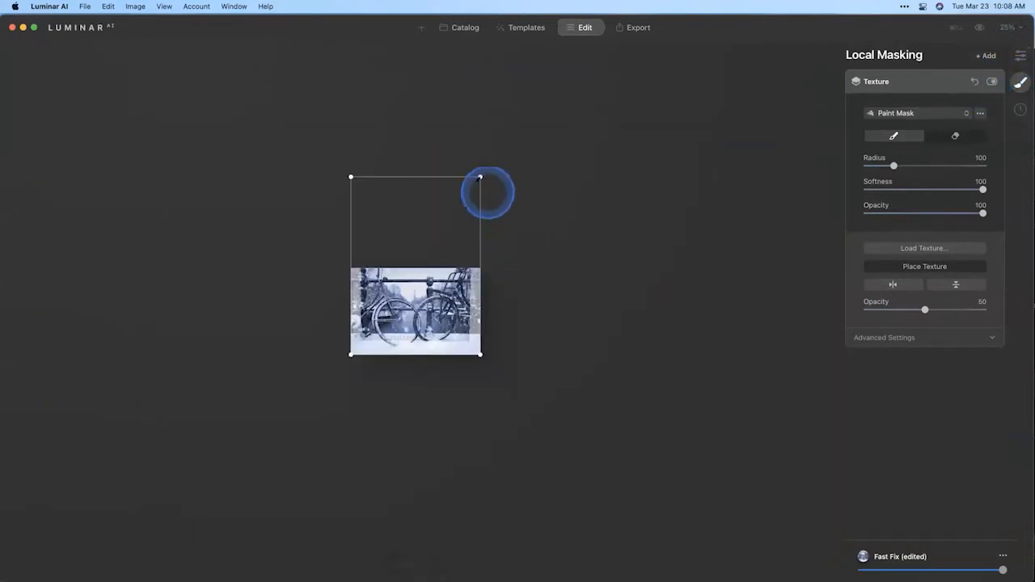
drag(437, 176, 428, 266)
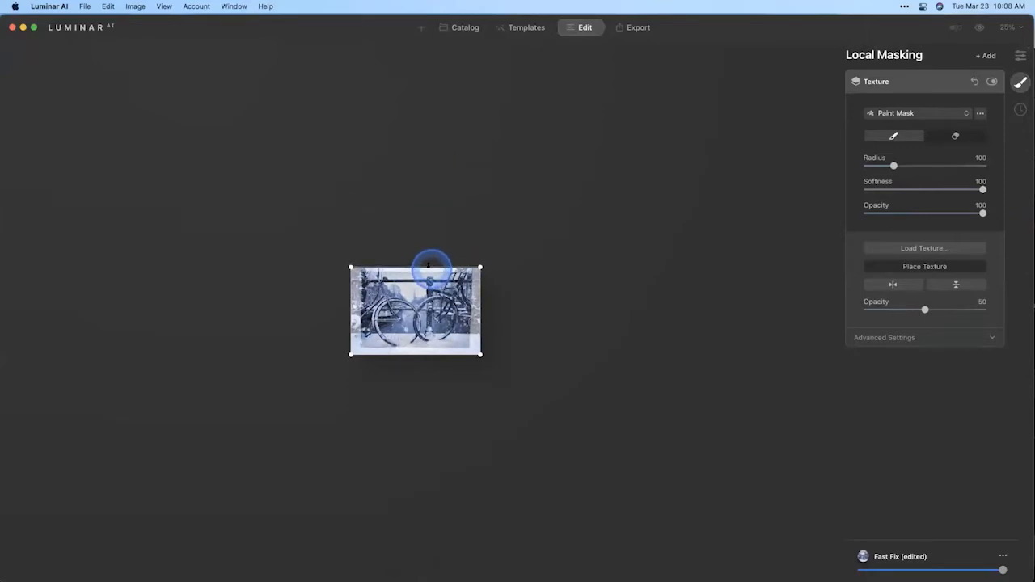
click(839, 214)
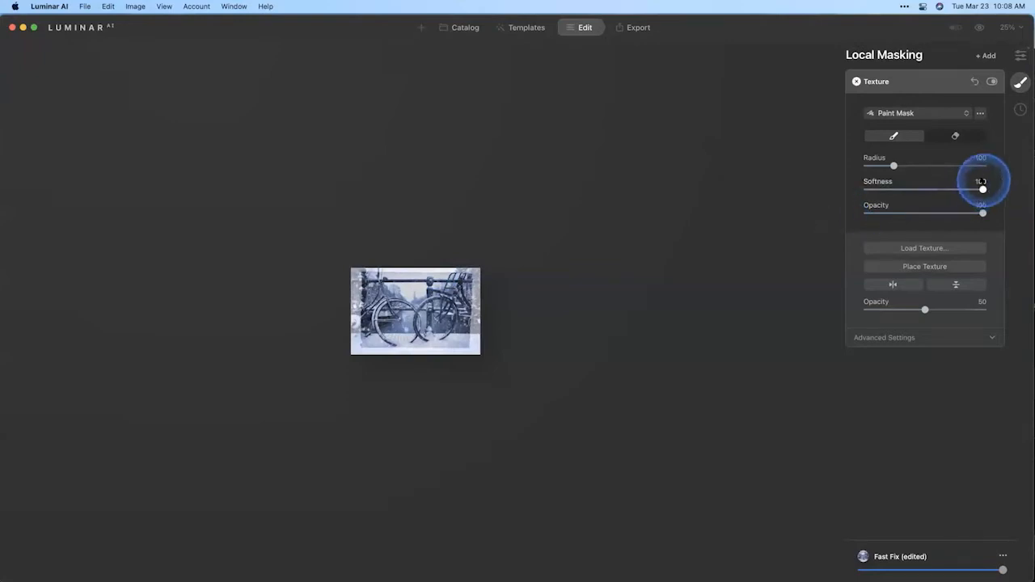
Step: Fit the photo to the screen and raise the texture's opacity to 90
click(1003, 29)
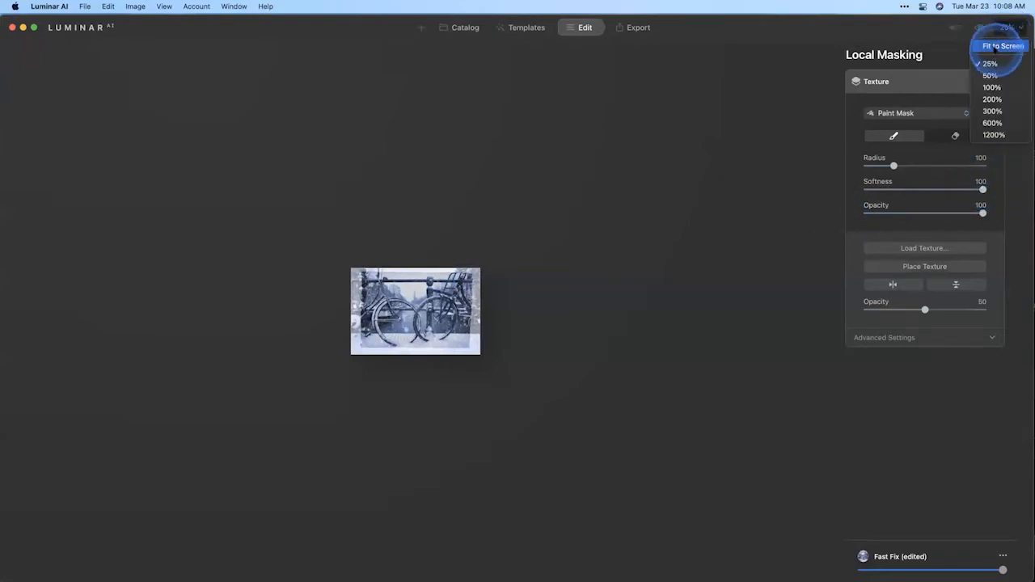
click(996, 47)
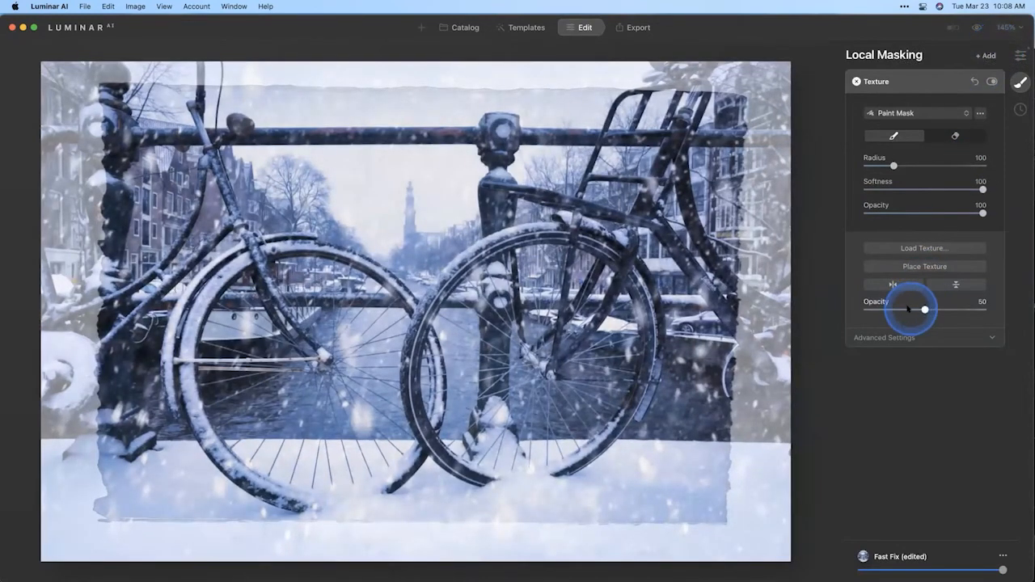
drag(925, 309, 972, 309)
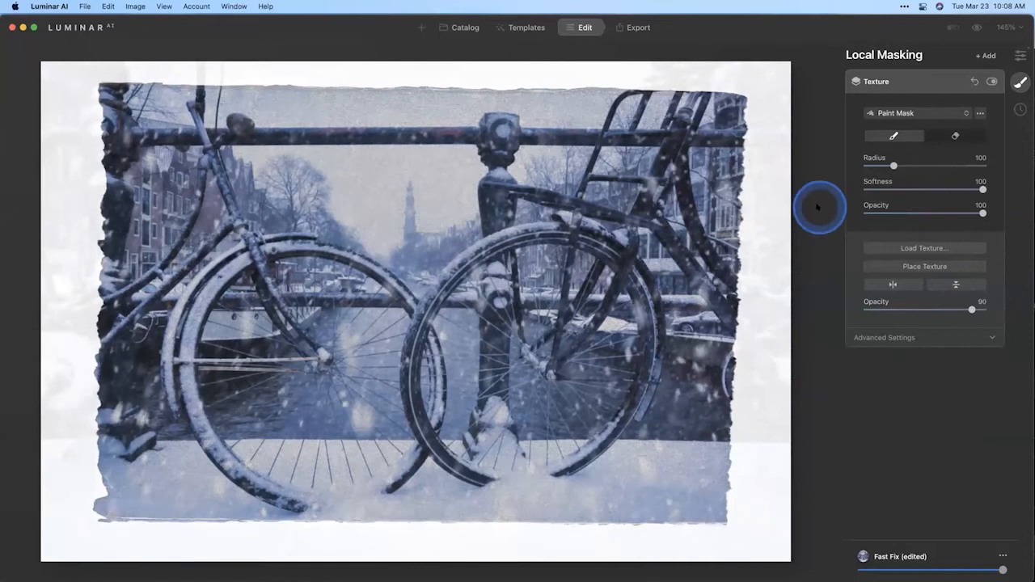
Step: Switch the texture's paint mask to erasing and enlarge the brush radius to 268
mouse_move(427, 495)
mouse_down()
mouse_move(469, 496)
mouse_move(498, 470)
mouse_up()
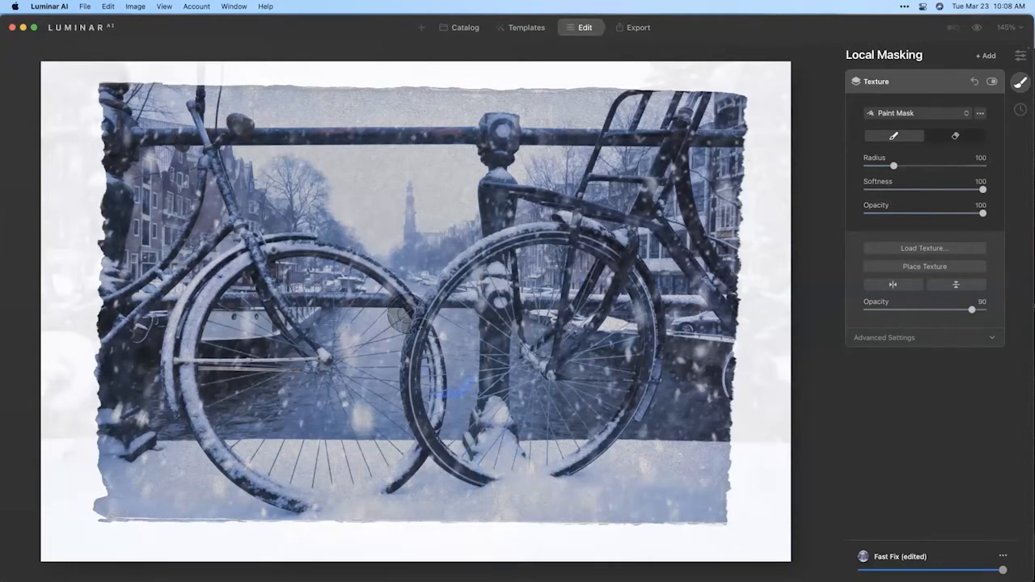
mouse_move(267, 134)
mouse_down()
mouse_move(247, 121)
mouse_move(494, 117)
mouse_move(451, 169)
mouse_move(501, 133)
mouse_move(330, 161)
mouse_move(485, 194)
mouse_move(359, 141)
mouse_move(526, 129)
mouse_move(331, 173)
mouse_move(790, 208)
mouse_up()
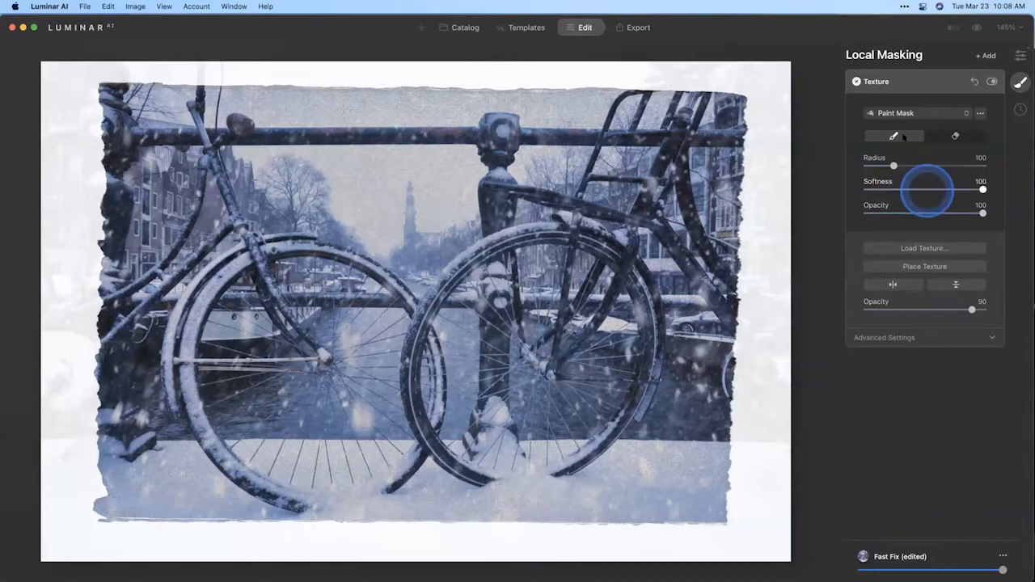
click(955, 136)
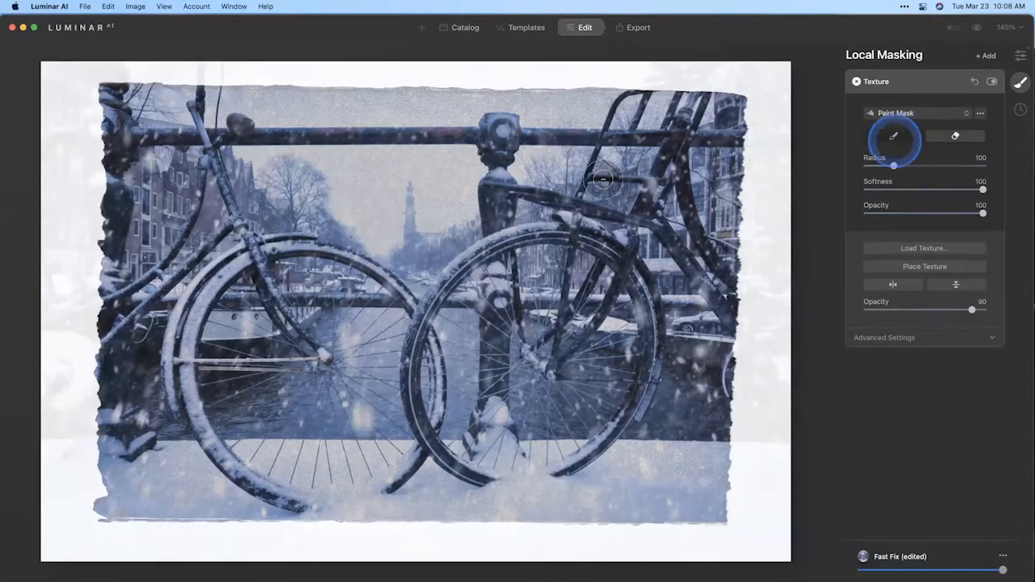
key(bracketright)
key(bracketright)
key(bracketright)
key(bracketright)
key(bracketright)
drag(603, 179, 527, 202)
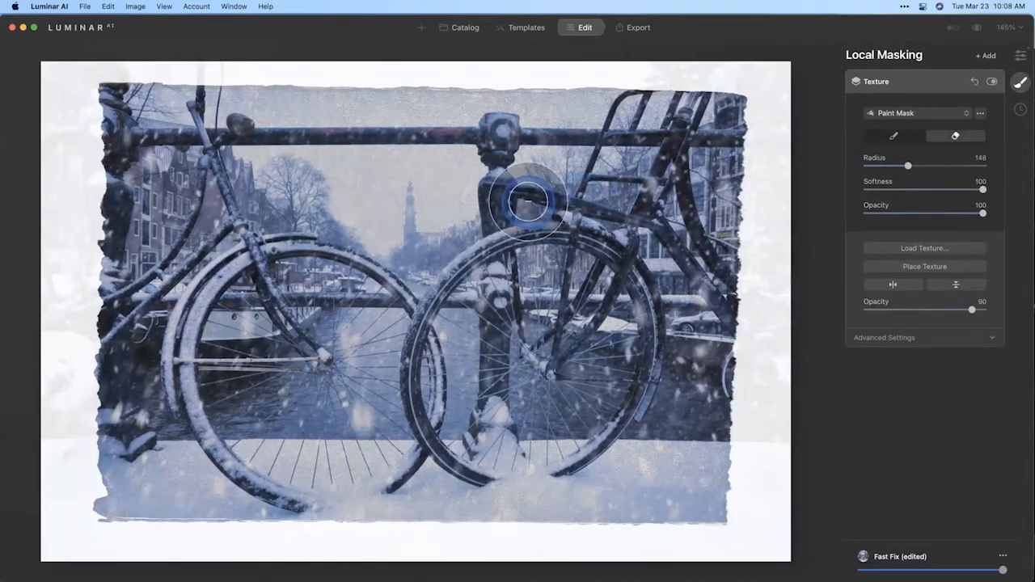
key(bracketright)
key(bracketright)
key(bracketright)
key(bracketright)
key(bracketright)
key(bracketright)
key(bracketright)
key(bracketright)
key(bracketright)
key(bracketright)
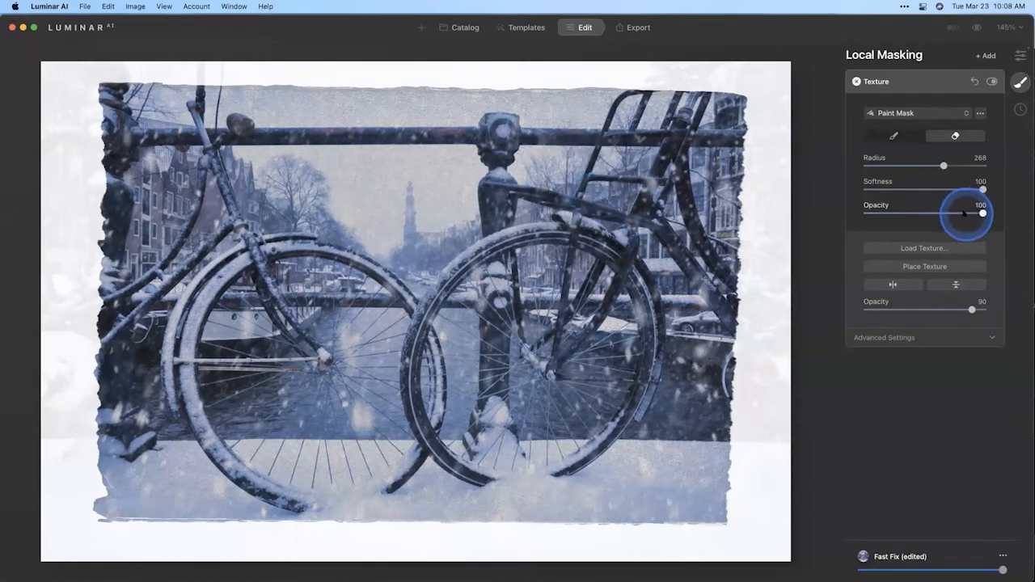
Step: Lower the eraser's opacity to 56, partly erase the paper texture inside the torn frame, and compare the photo with its original
drag(979, 212, 924, 214)
mouse_move(608, 156)
mouse_down()
mouse_move(335, 188)
mouse_move(251, 155)
mouse_move(192, 157)
mouse_move(323, 191)
mouse_move(491, 181)
mouse_move(217, 158)
mouse_move(429, 181)
mouse_move(594, 184)
mouse_move(619, 157)
mouse_move(618, 184)
mouse_move(604, 148)
mouse_move(604, 160)
mouse_move(209, 151)
mouse_move(381, 241)
mouse_move(586, 219)
mouse_up()
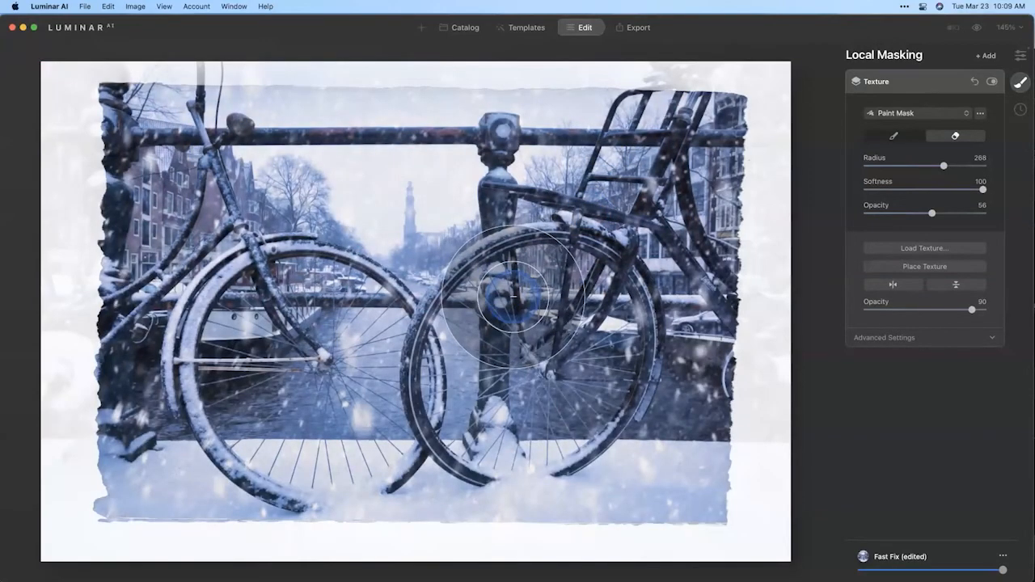
mouse_move(512, 297)
mouse_down()
mouse_move(524, 330)
mouse_move(476, 342)
mouse_move(377, 232)
mouse_move(251, 184)
mouse_move(375, 231)
mouse_move(622, 162)
mouse_move(502, 299)
mouse_up()
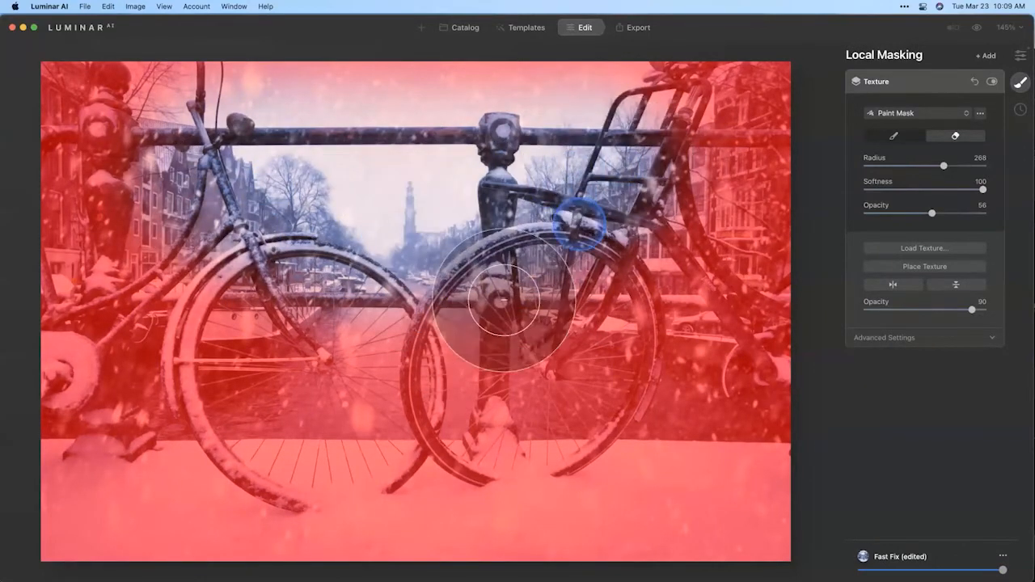
click(426, 400)
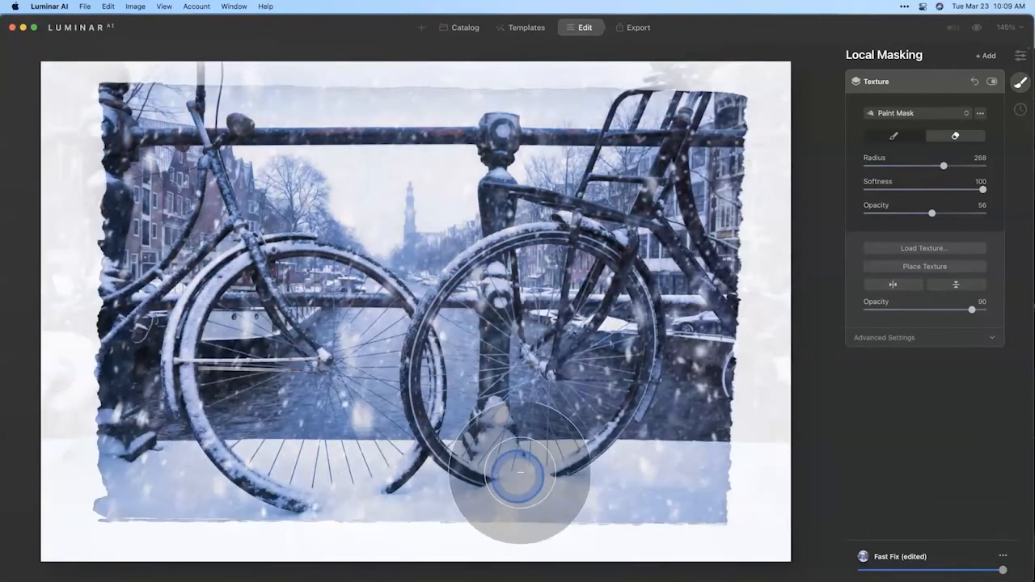
click(521, 471)
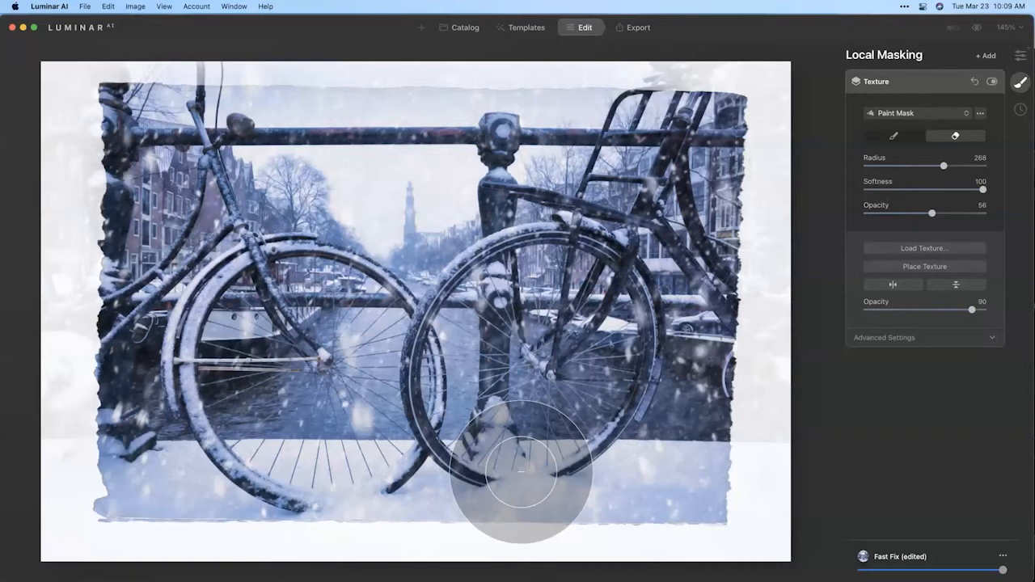
mouse_move(520, 473)
mouse_down()
mouse_move(490, 459)
mouse_move(485, 437)
mouse_move(527, 446)
mouse_move(518, 426)
mouse_move(509, 439)
mouse_move(502, 413)
mouse_move(534, 347)
mouse_move(596, 319)
mouse_move(583, 287)
mouse_move(439, 202)
mouse_move(602, 191)
mouse_move(631, 298)
mouse_move(568, 368)
mouse_move(397, 370)
mouse_move(269, 353)
mouse_move(284, 390)
mouse_move(352, 384)
mouse_move(512, 424)
mouse_move(583, 391)
mouse_move(448, 218)
mouse_move(352, 157)
mouse_move(351, 172)
mouse_move(317, 152)
mouse_move(458, 122)
mouse_move(588, 123)
mouse_move(628, 152)
mouse_up()
mouse_move(339, 130)
mouse_down()
mouse_move(288, 104)
mouse_move(273, 121)
mouse_move(323, 173)
mouse_move(485, 155)
mouse_up()
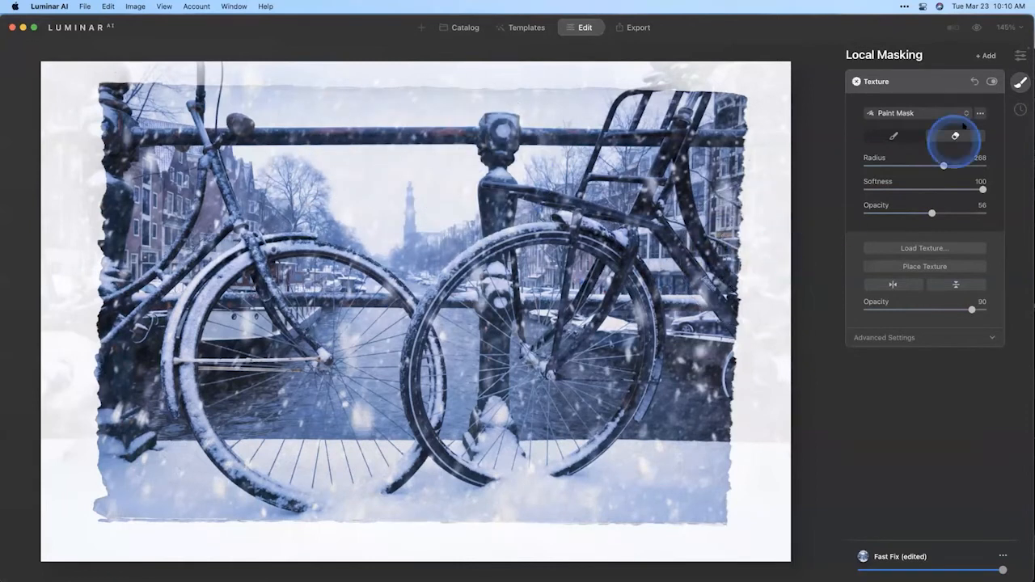
click(919, 81)
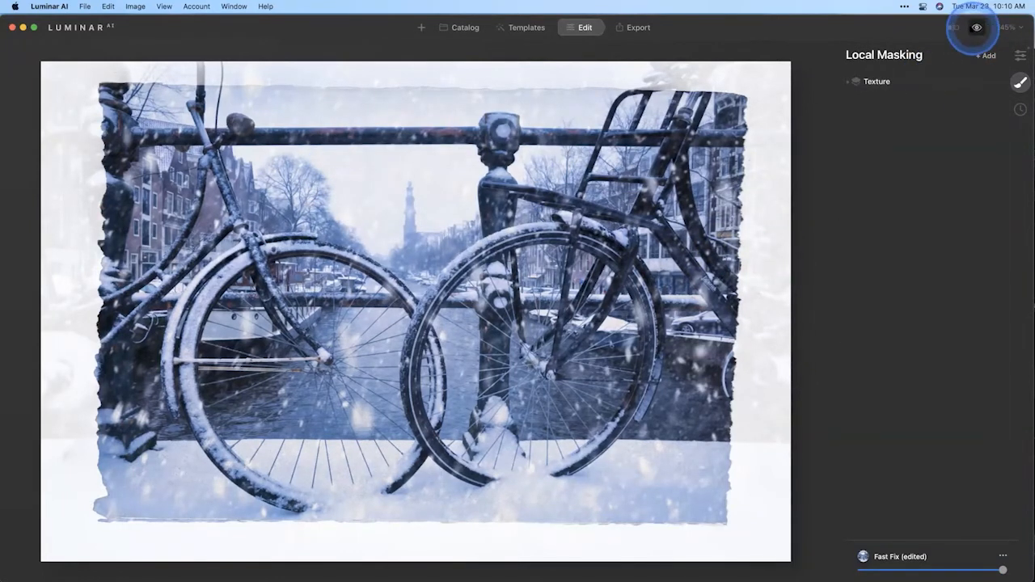
click(977, 28)
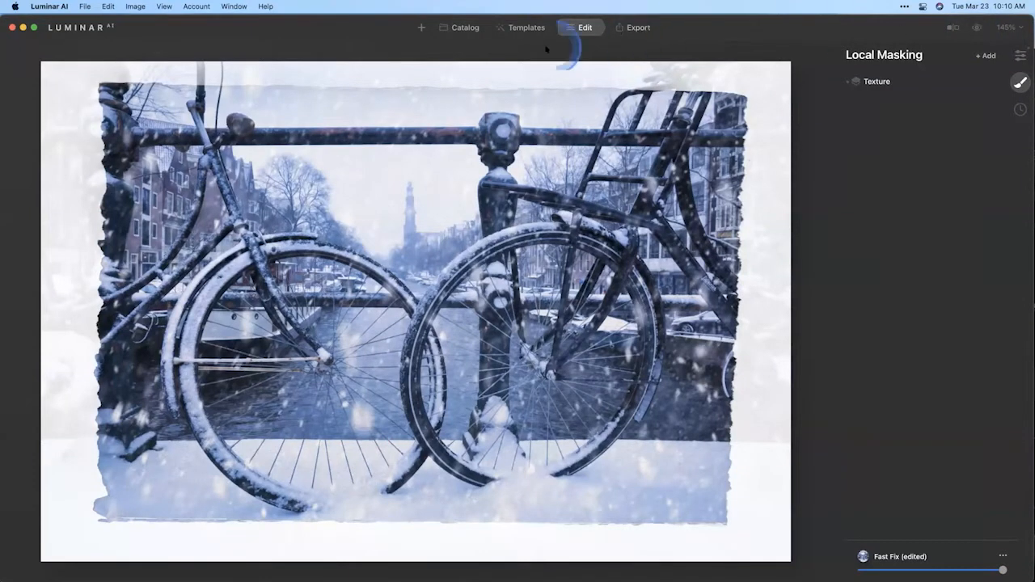
Step: Open the cat photo from the Deep Dive: Luminar AI album and compare its edited version with the original
click(464, 29)
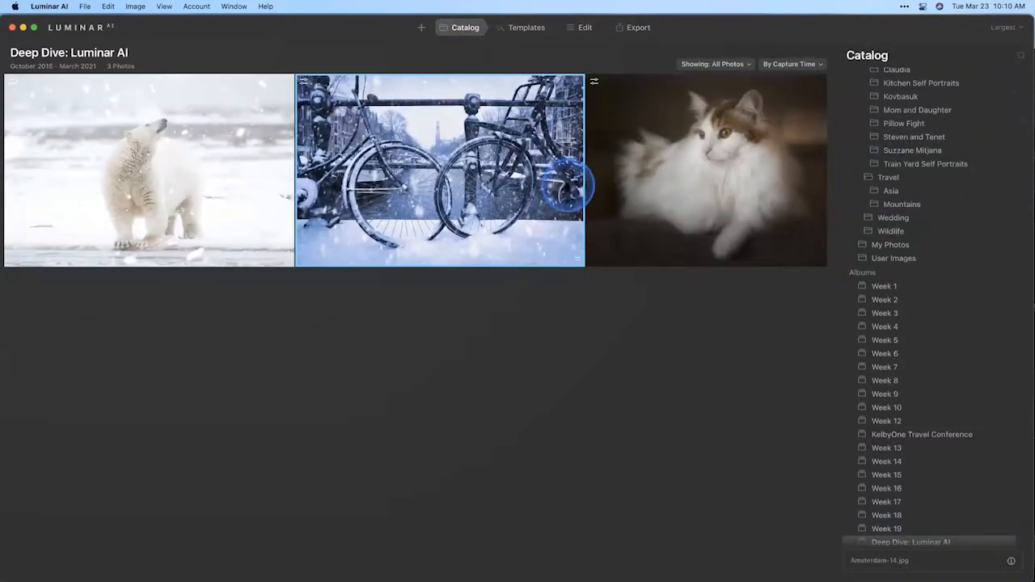
double_click(714, 173)
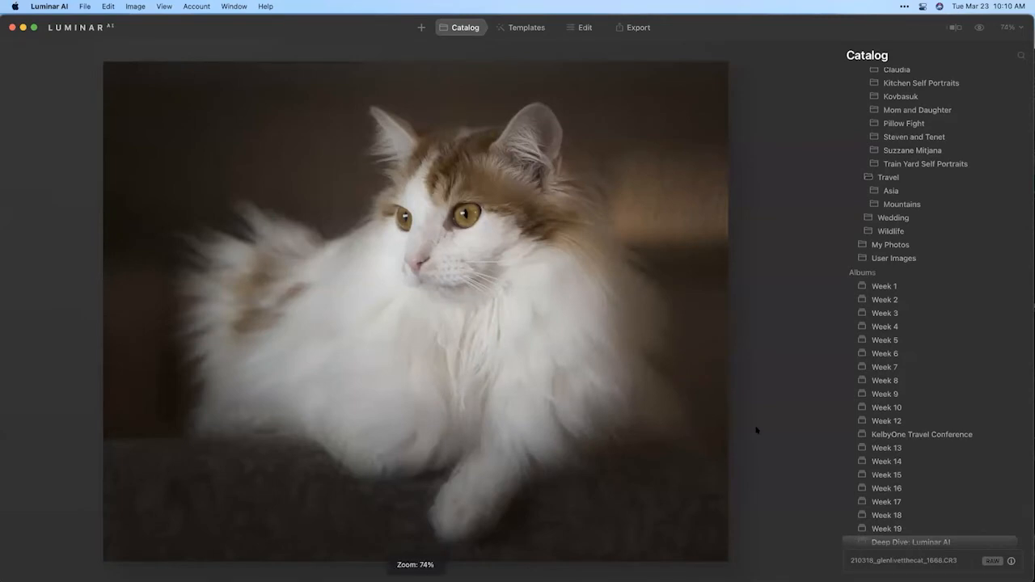
click(979, 27)
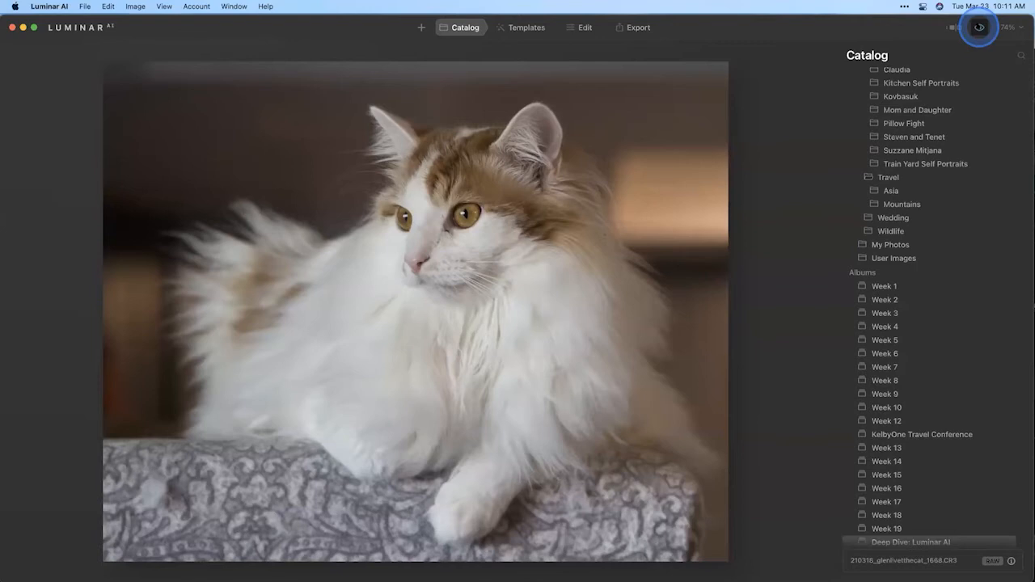
click(979, 26)
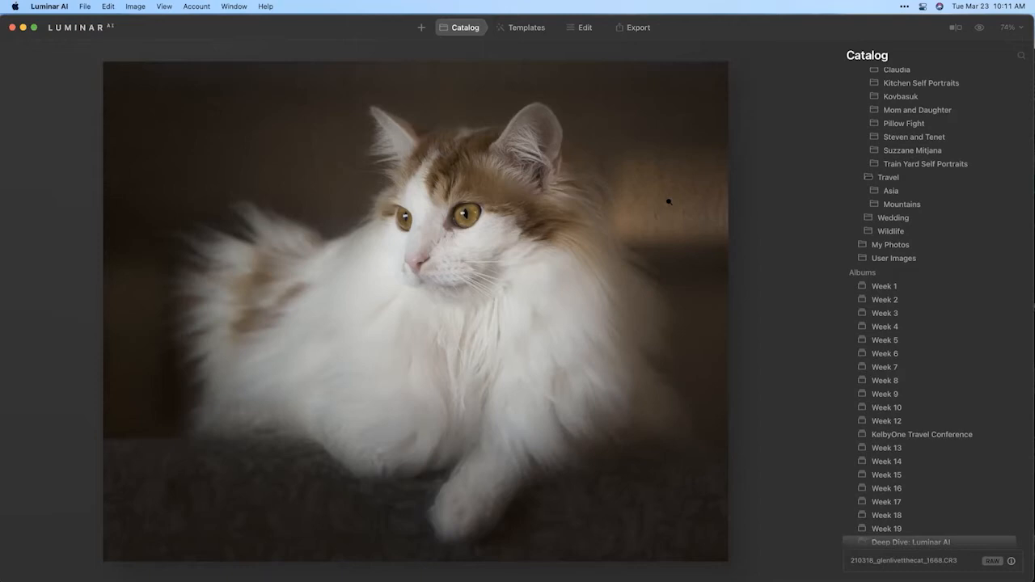
Step: Revert all adjustments on the cat photo to the original
right_click(609, 220)
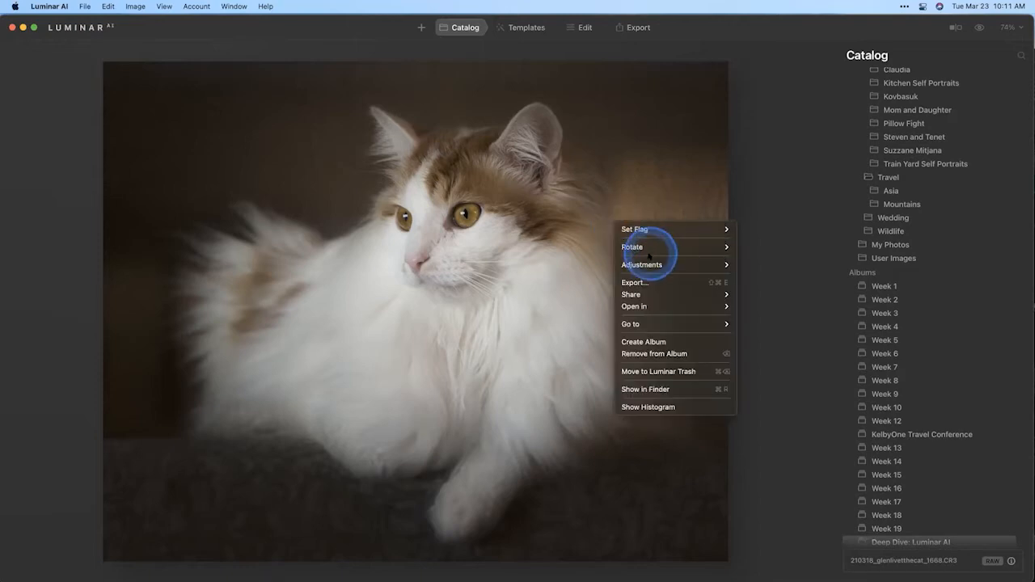
mouse_move(655, 264)
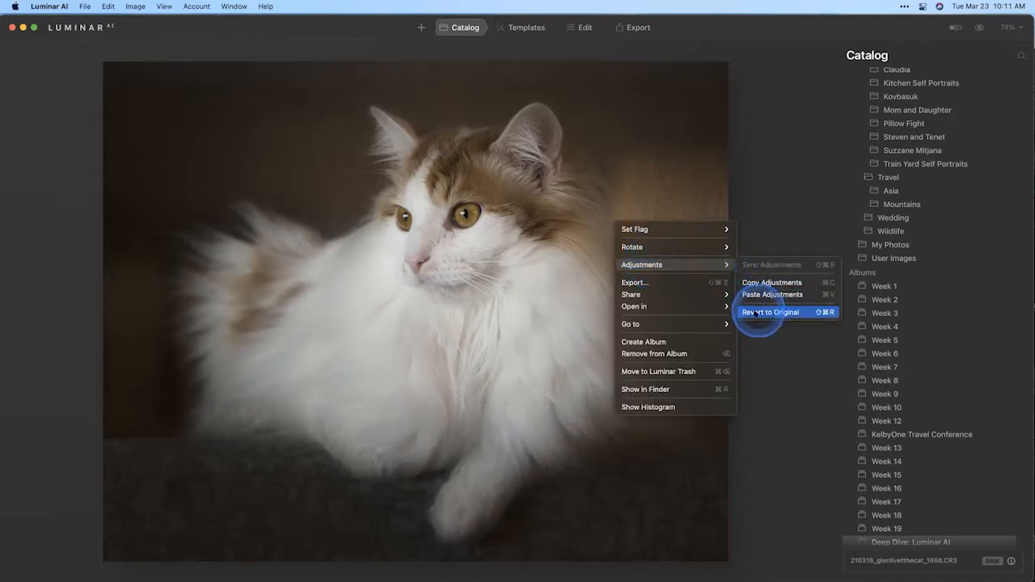
click(757, 312)
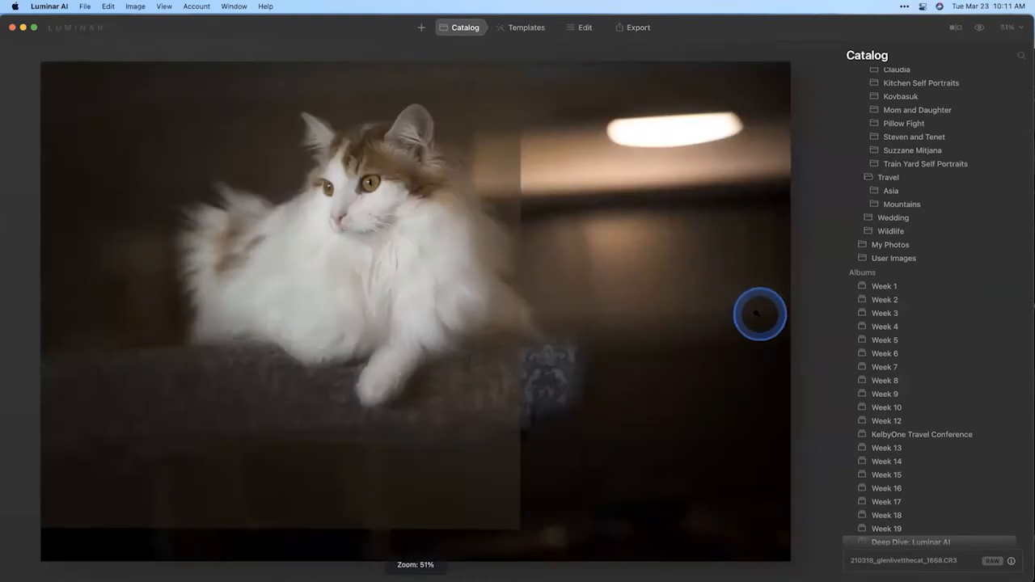
click(796, 180)
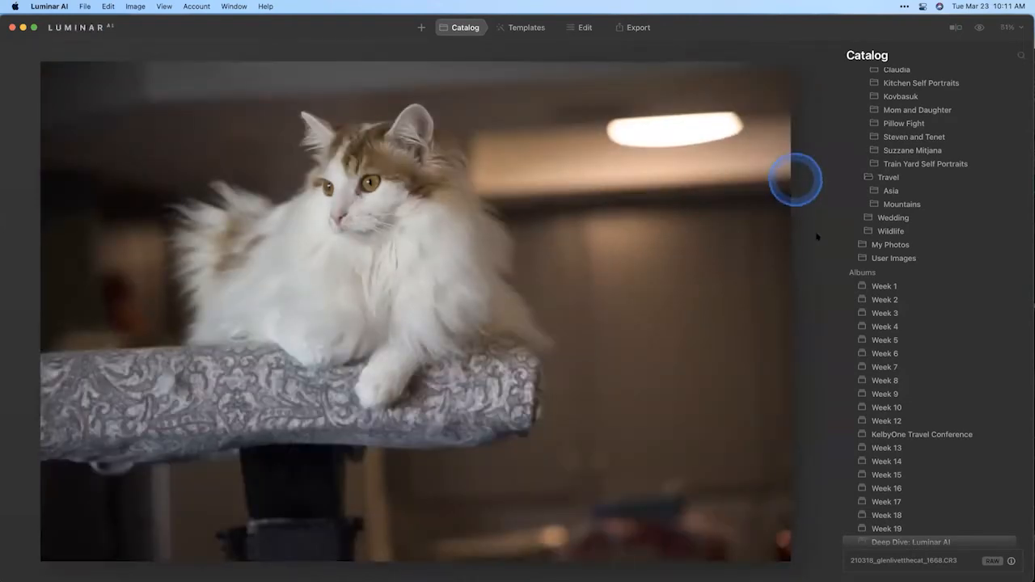
Step: Rotate the cat photo slightly clockwise with Composition and crop it closely around the cat at the Original ratio
click(568, 27)
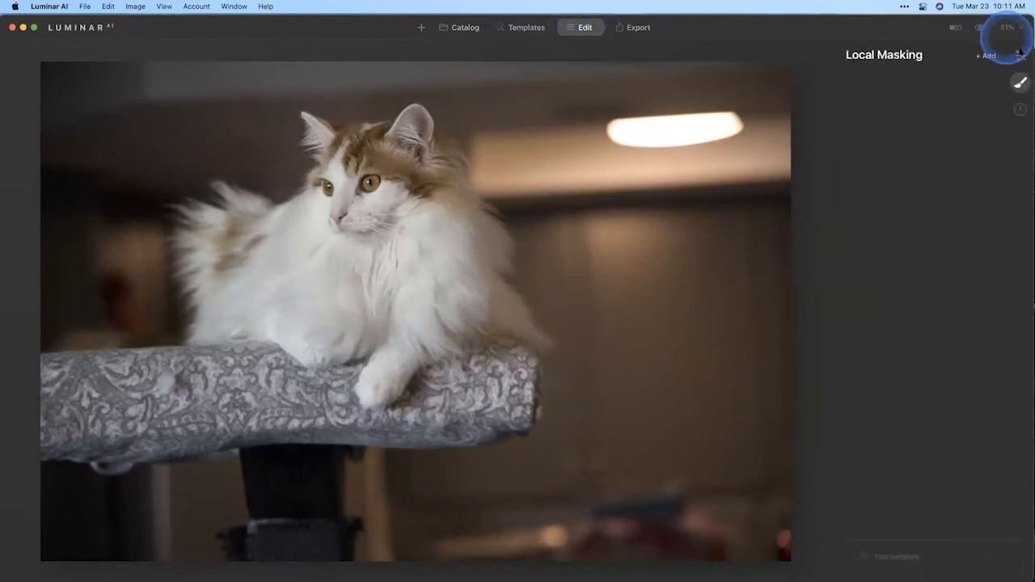
click(1020, 55)
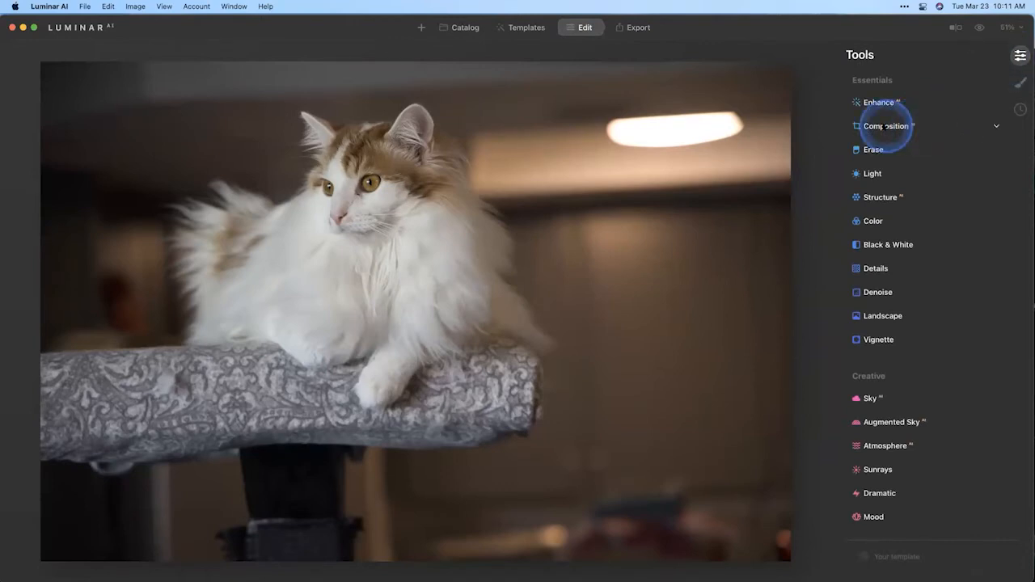
click(886, 126)
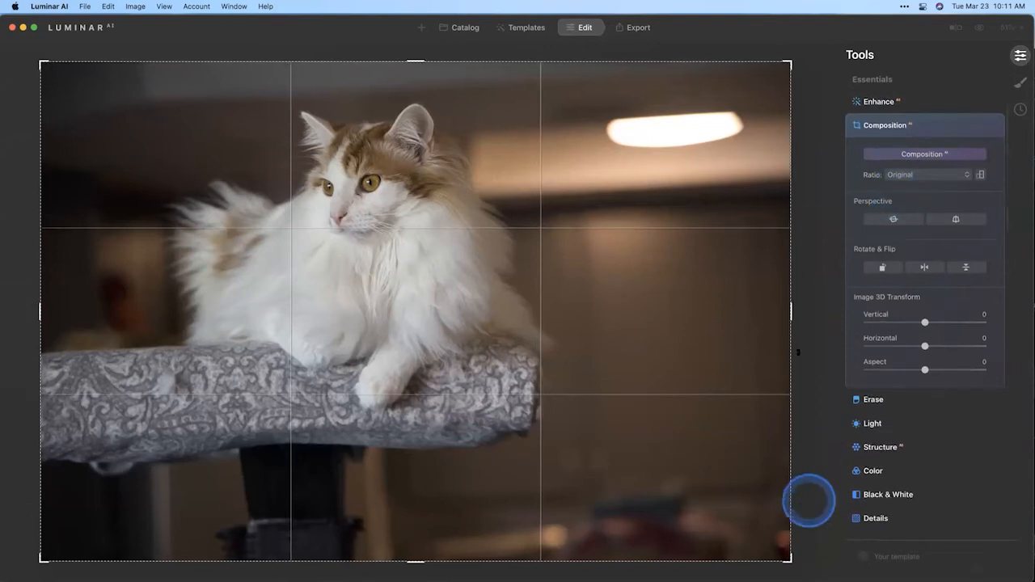
drag(801, 351, 809, 376)
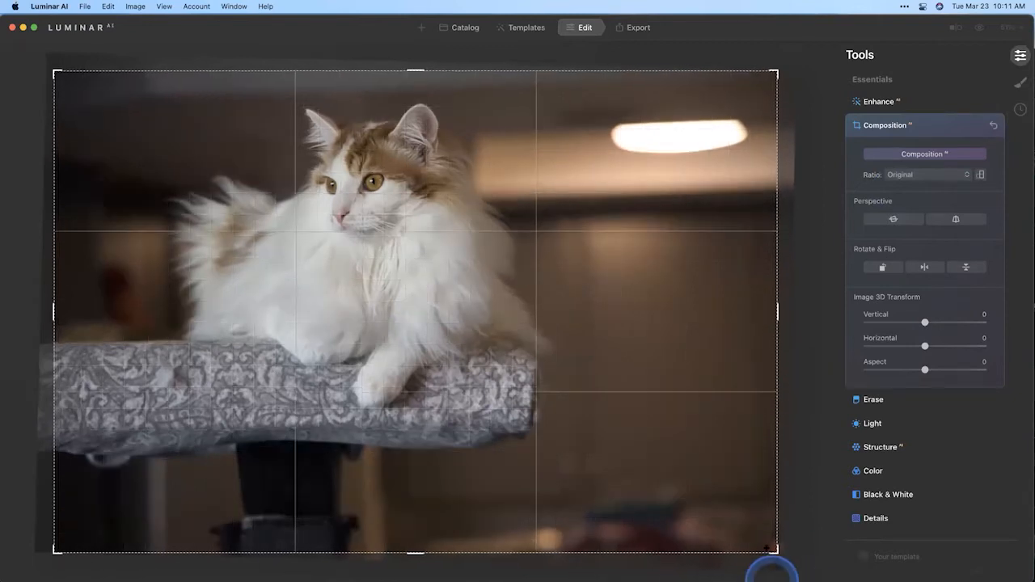
drag(772, 550, 705, 485)
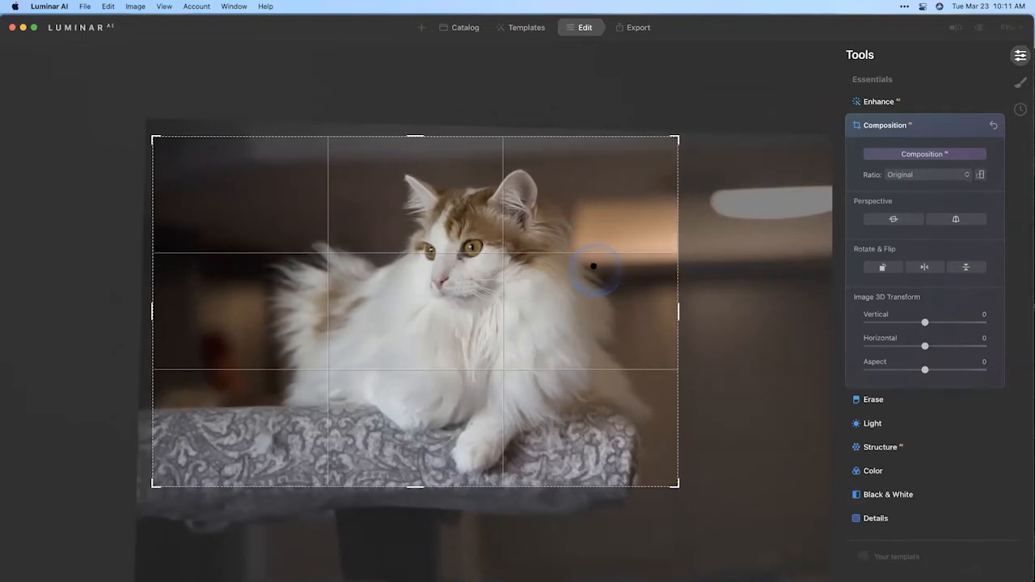
key(Return)
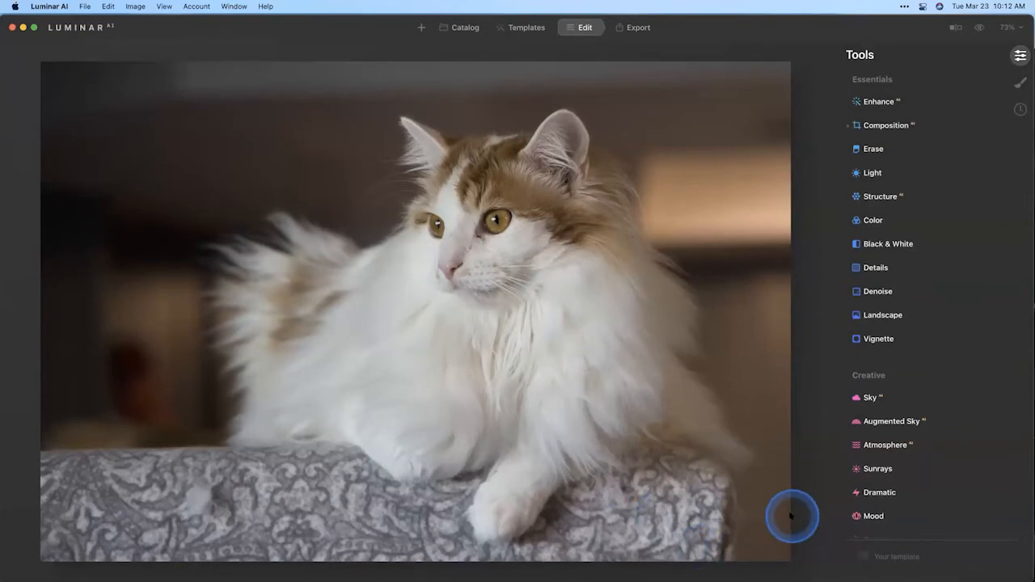
Step: Clone the perch's patterned fabric from its left part over its right end, extending the perch to the photo's right edge
scroll(890, 477, down, 10)
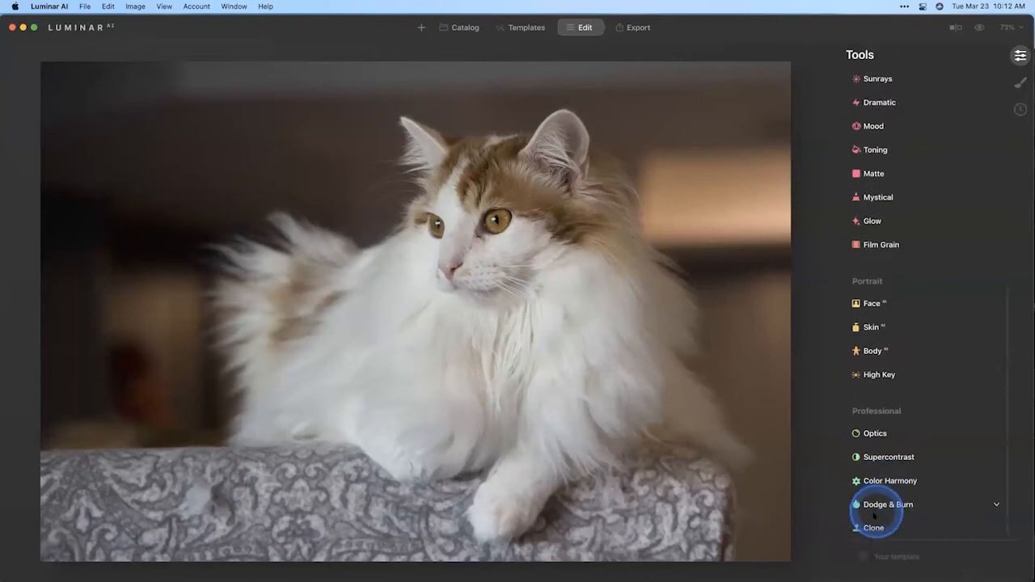
click(872, 528)
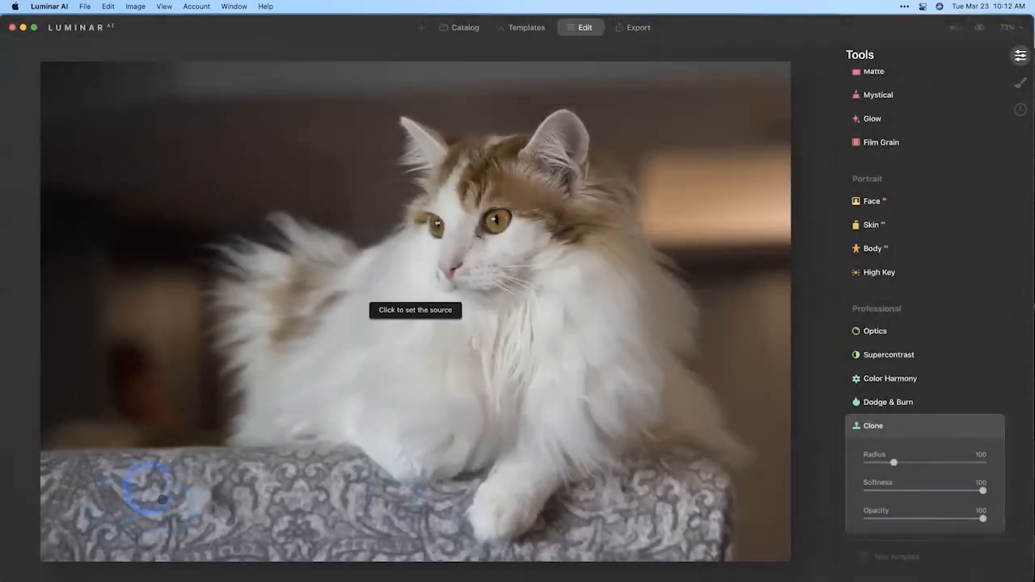
click(108, 497)
mouse_move(732, 484)
mouse_down()
mouse_move(788, 490)
mouse_move(788, 554)
mouse_move(720, 550)
mouse_move(729, 513)
mouse_move(743, 545)
mouse_up()
mouse_move(820, 512)
mouse_down()
mouse_move(795, 476)
mouse_move(781, 480)
mouse_move(803, 473)
mouse_move(785, 473)
mouse_up()
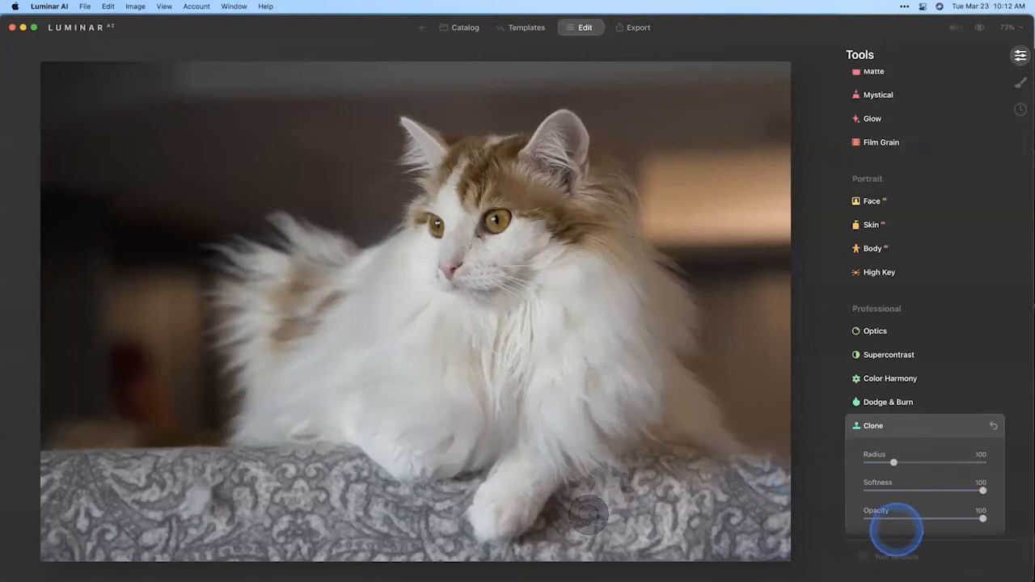
drag(647, 513, 651, 514)
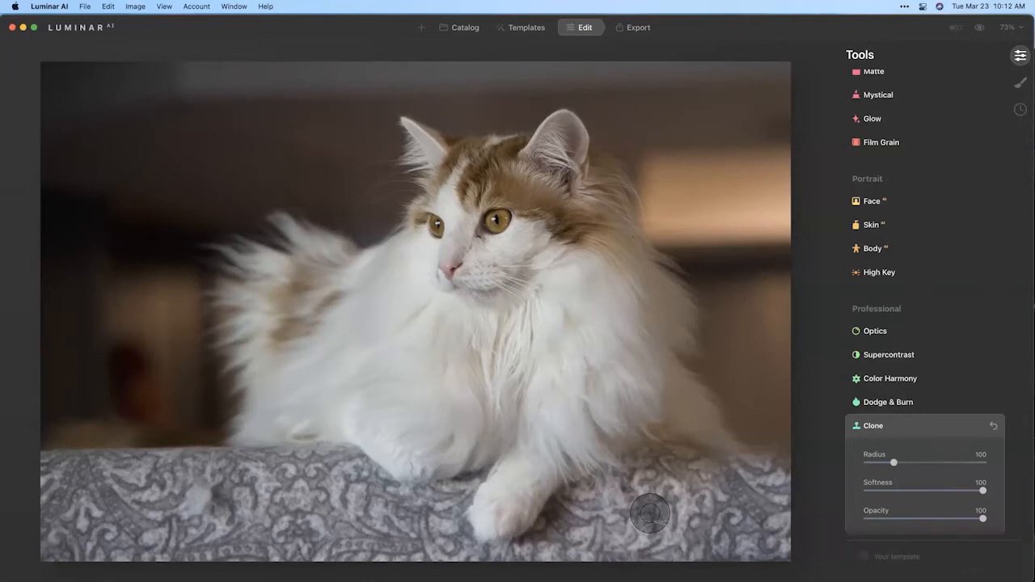
drag(658, 515, 701, 507)
drag(781, 361, 767, 427)
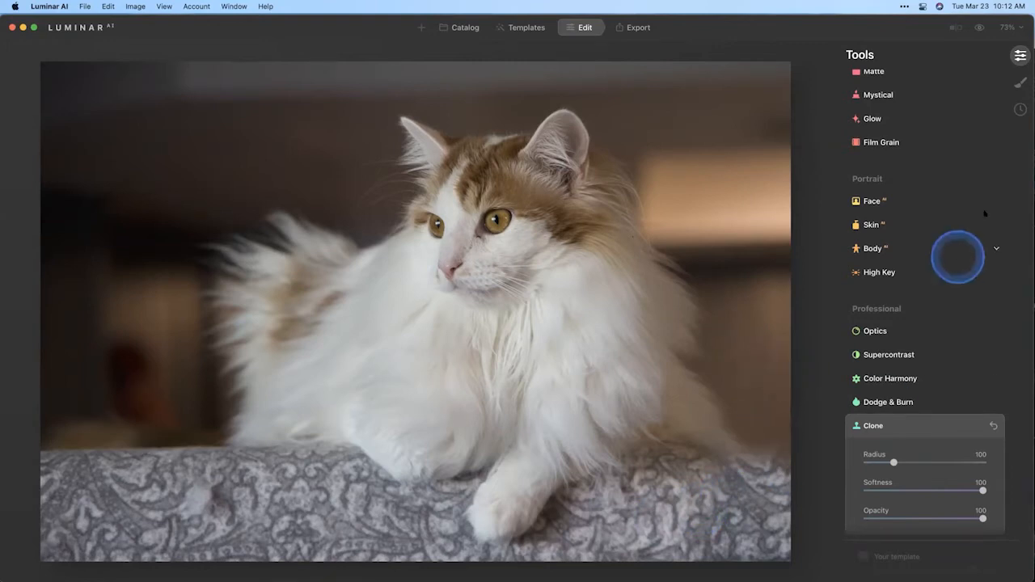
Step: Add a Basic local adjustment with a Gradient Mask running along the upper edge of the fabric perch
click(1020, 81)
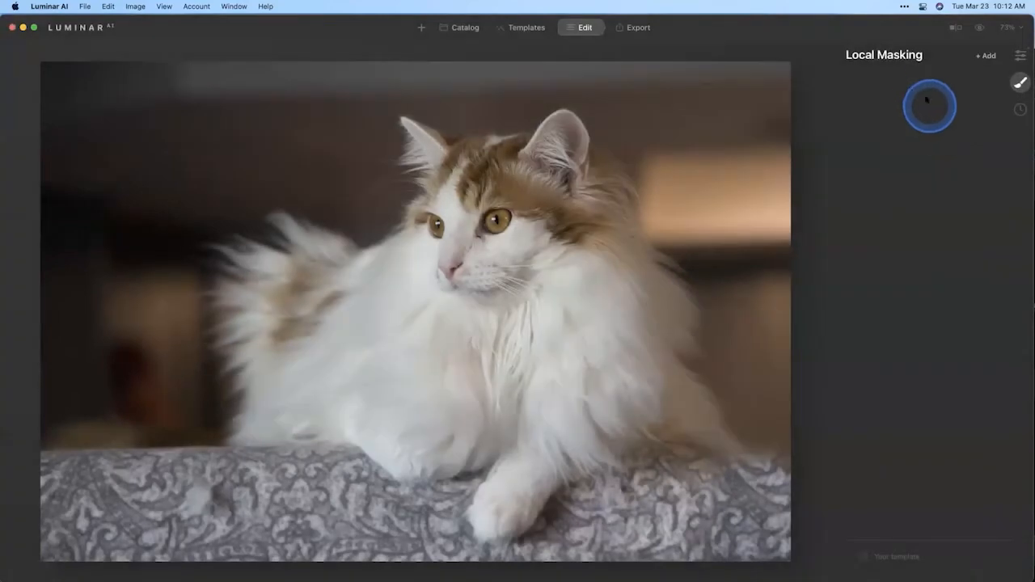
click(981, 56)
click(977, 67)
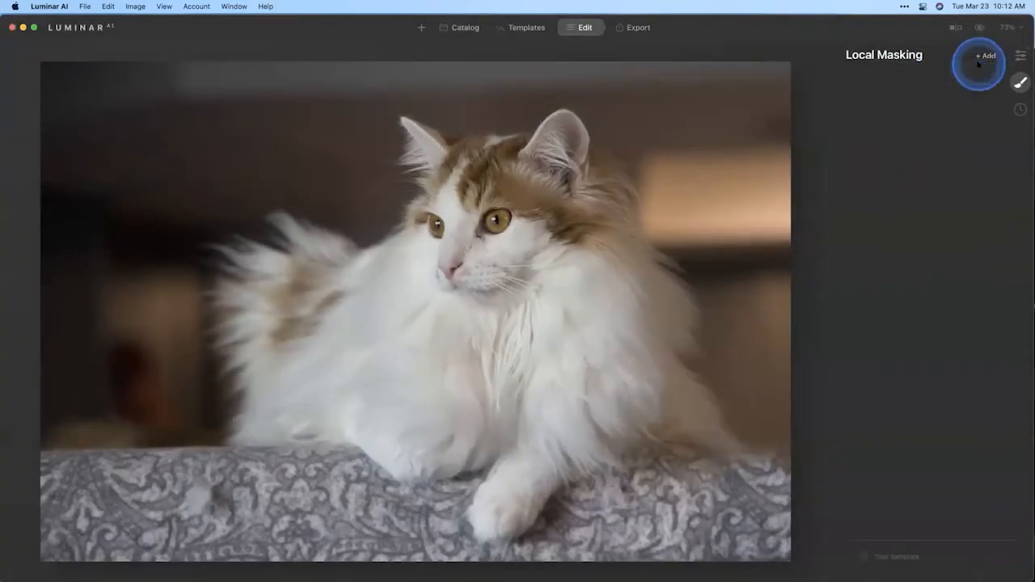
click(926, 119)
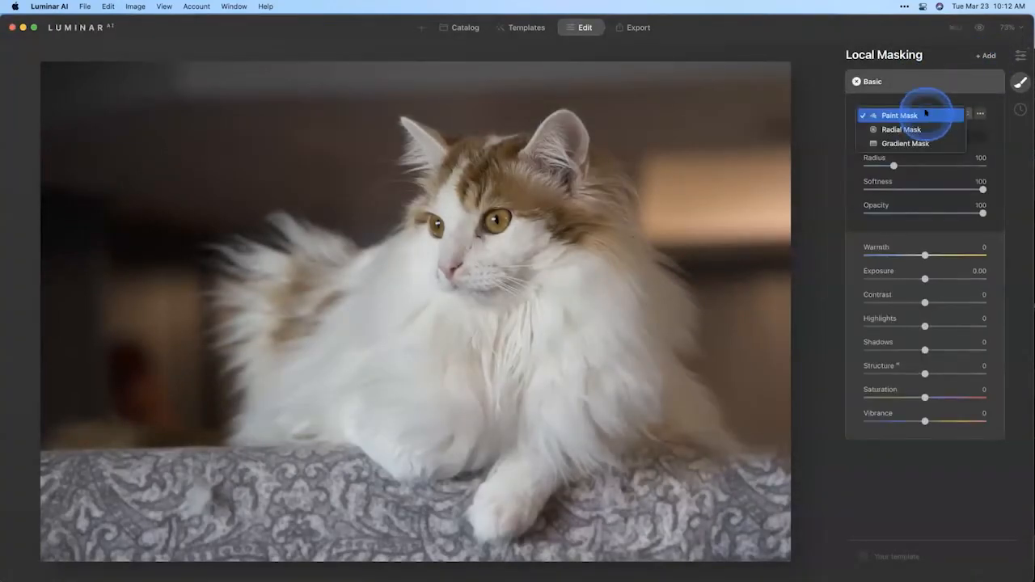
click(918, 144)
click(122, 514)
drag(198, 483, 199, 423)
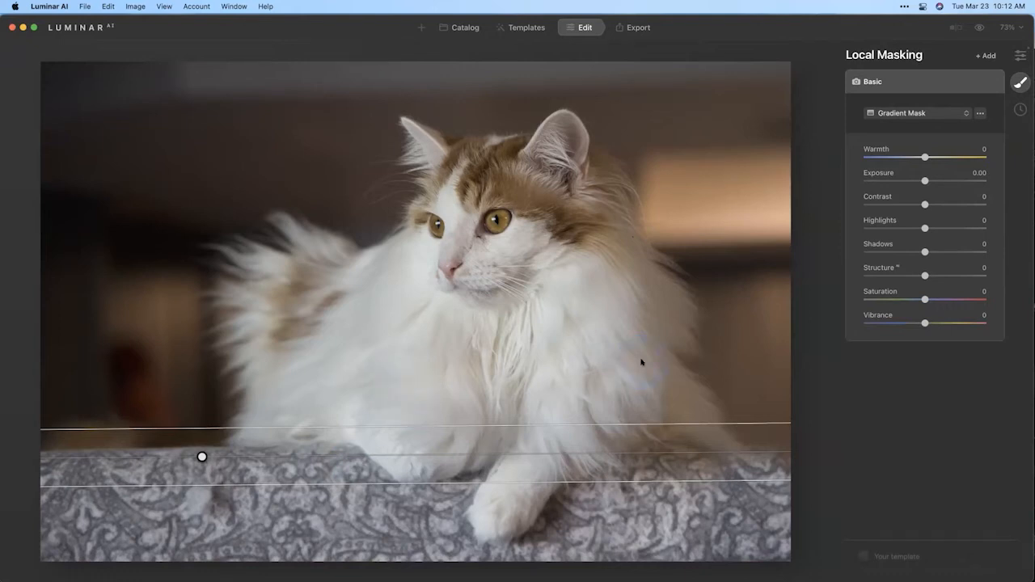
Step: Extend the gradient mask's transition slightly upward above the perch edge and set the Basic adjustment's Exposure to -2.63
drag(411, 417, 412, 412)
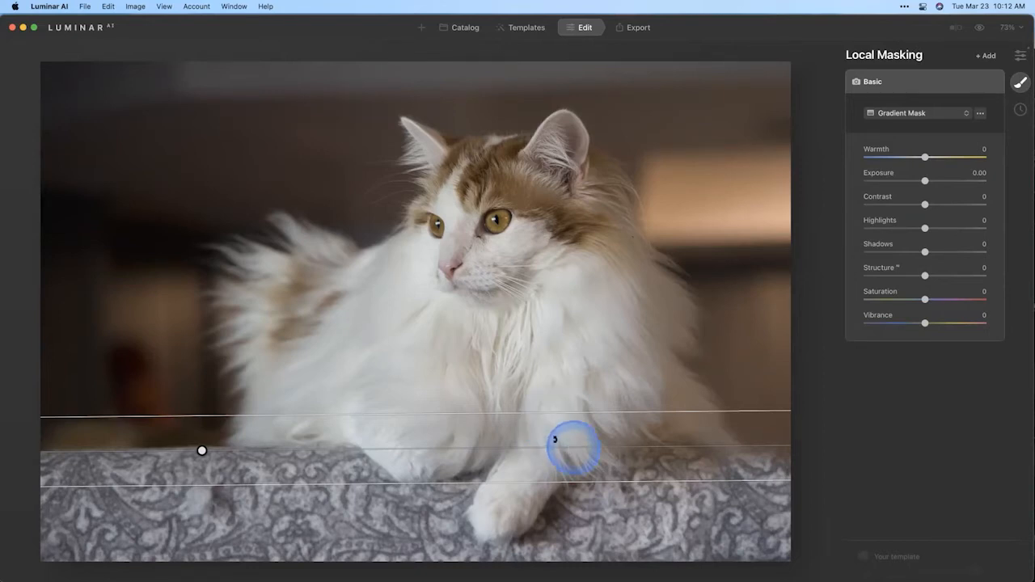
drag(925, 180, 894, 180)
click(279, 419)
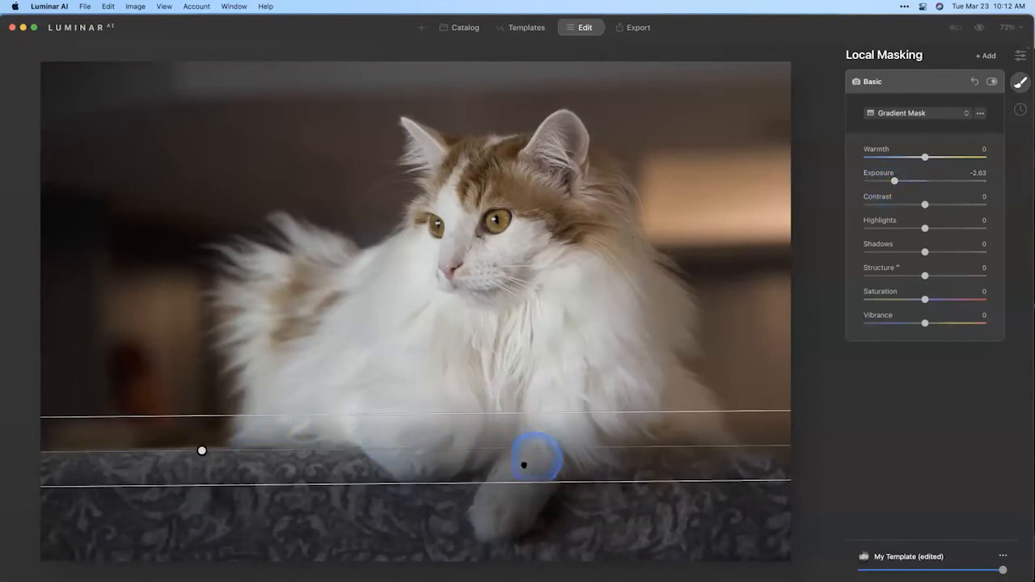
Step: Erase the darkening from the cat's paw, chest and body with a Paint Mask eraser at radius 124, softness 100 and opacity 66
click(907, 120)
click(893, 83)
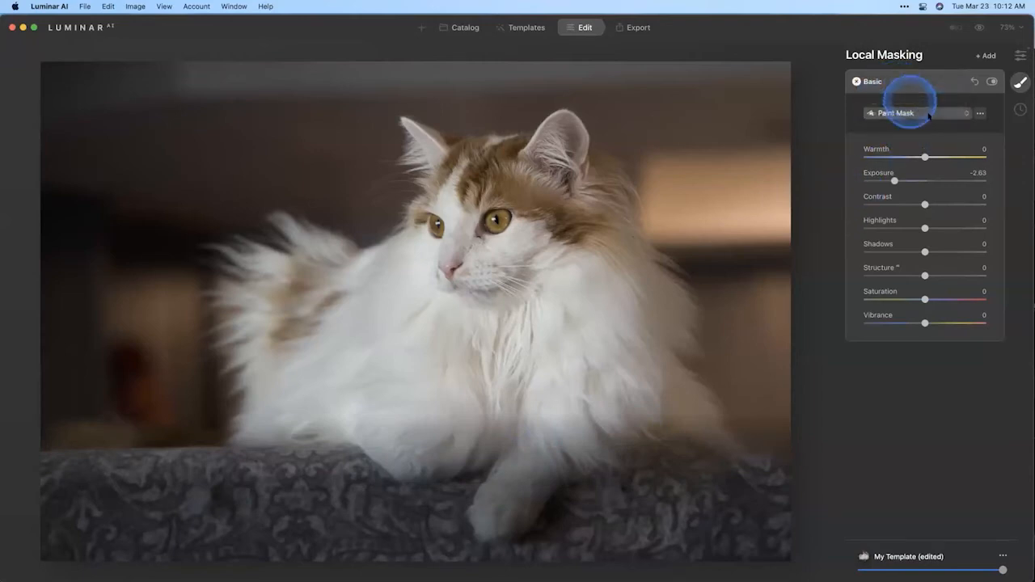
click(955, 135)
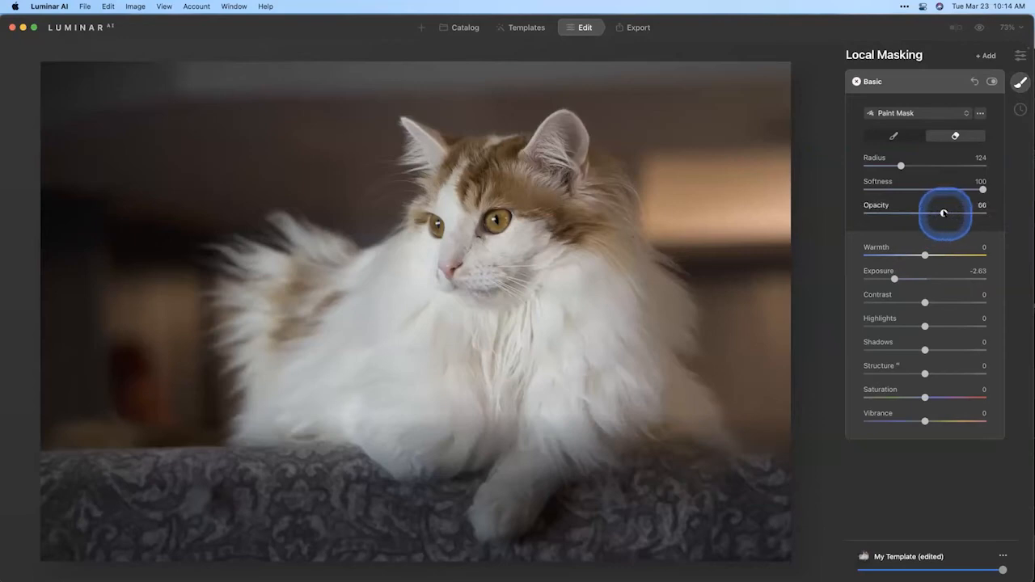
mouse_move(667, 421)
mouse_down()
mouse_move(598, 415)
mouse_move(545, 439)
mouse_move(490, 490)
mouse_move(512, 439)
mouse_move(424, 435)
mouse_move(279, 393)
mouse_move(222, 397)
mouse_move(396, 388)
mouse_move(407, 434)
mouse_move(504, 412)
mouse_move(512, 478)
mouse_move(487, 502)
mouse_move(538, 432)
mouse_move(548, 434)
mouse_move(490, 494)
mouse_move(536, 442)
mouse_move(603, 419)
mouse_up()
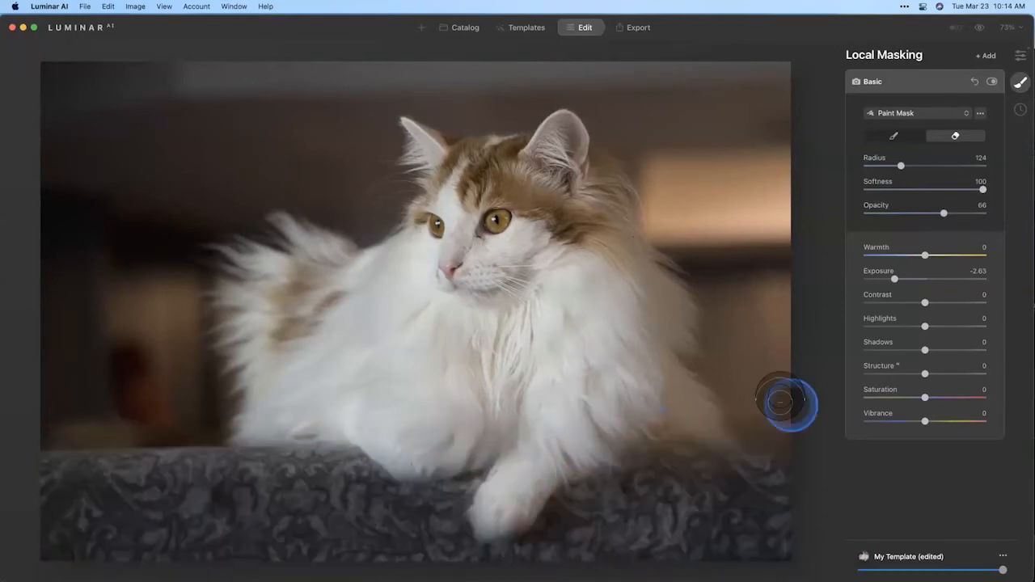
mouse_move(436, 428)
mouse_down()
mouse_move(391, 422)
mouse_move(401, 430)
mouse_up()
drag(647, 400, 721, 423)
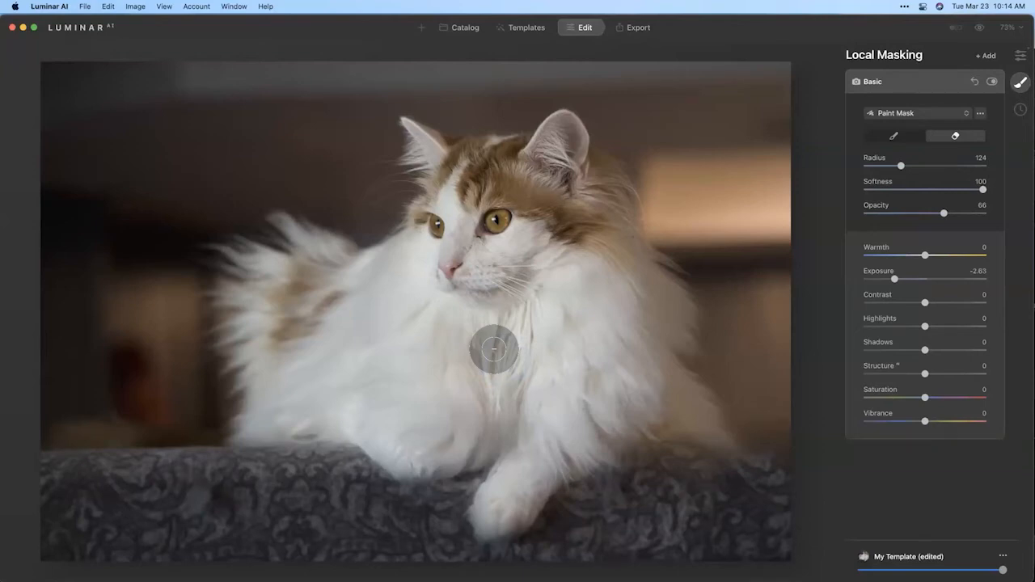
click(493, 349)
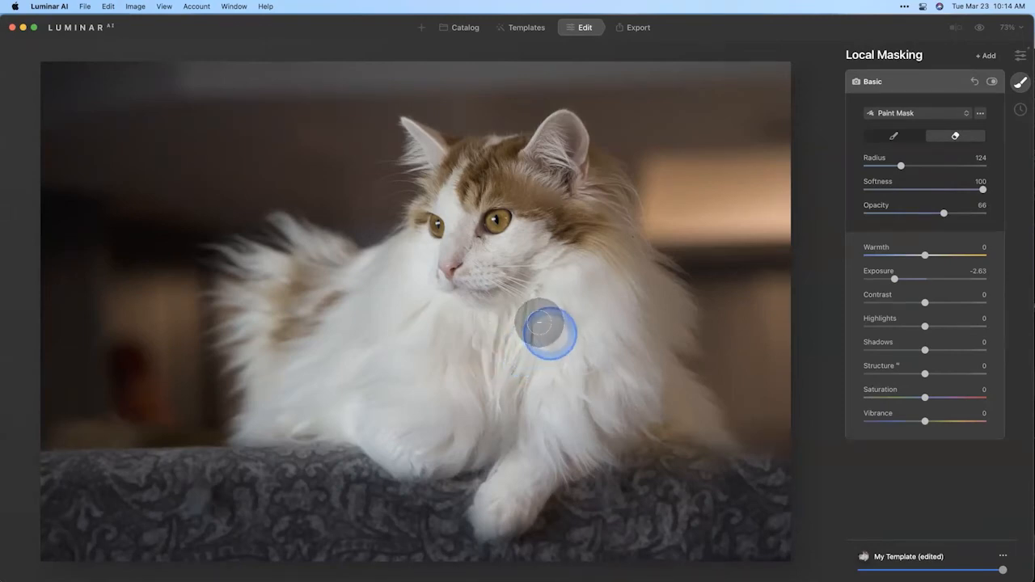
mouse_move(538, 323)
mouse_down()
mouse_move(551, 317)
mouse_move(536, 321)
mouse_up()
mouse_move(483, 258)
mouse_down()
mouse_move(468, 228)
mouse_move(602, 253)
mouse_move(654, 247)
mouse_move(624, 227)
mouse_up()
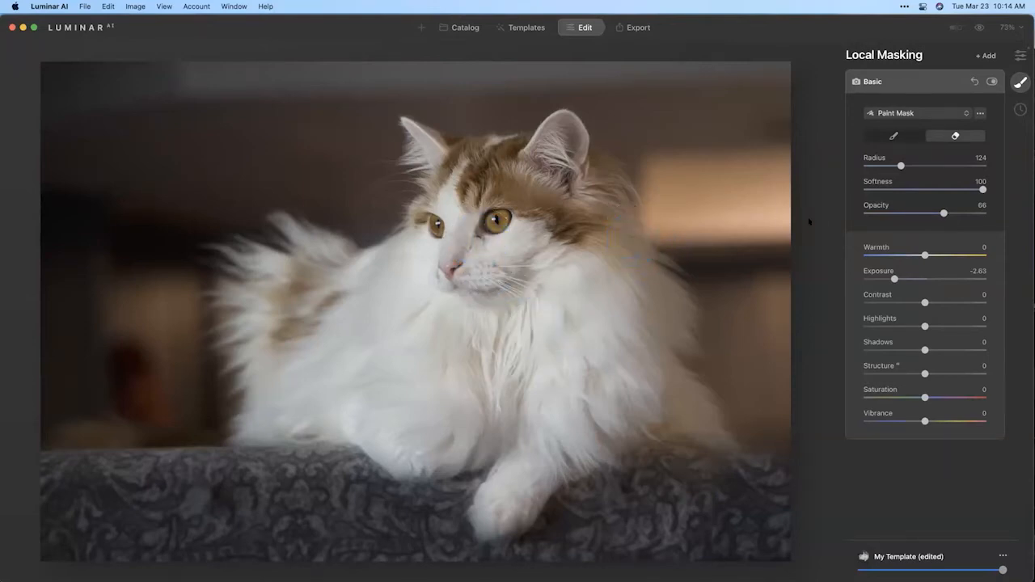
Step: Remove the small spots beside the cat's nose and on its neck fur with the Erase tool at brush radius 20
click(1021, 54)
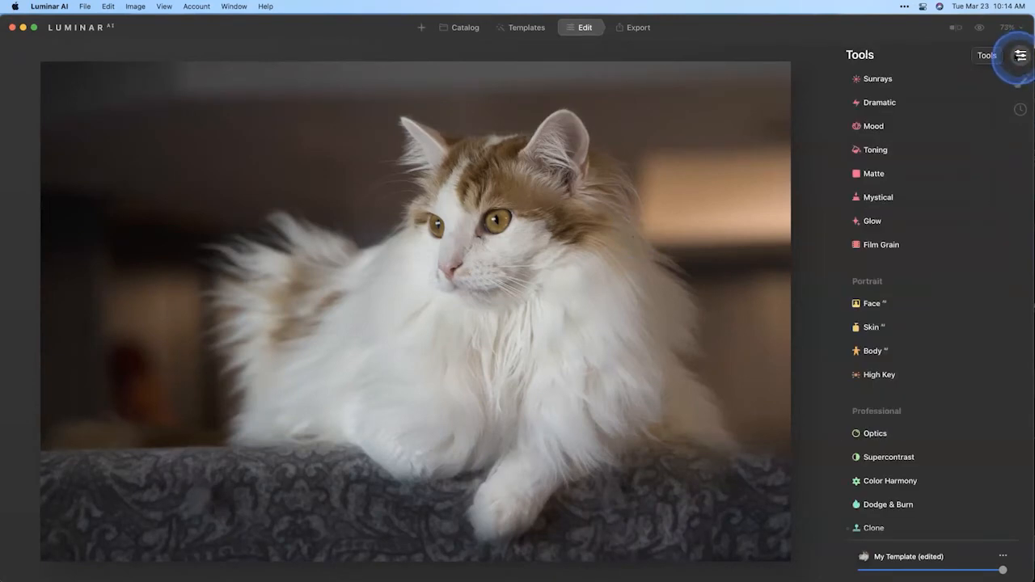
scroll(908, 154, up, 10)
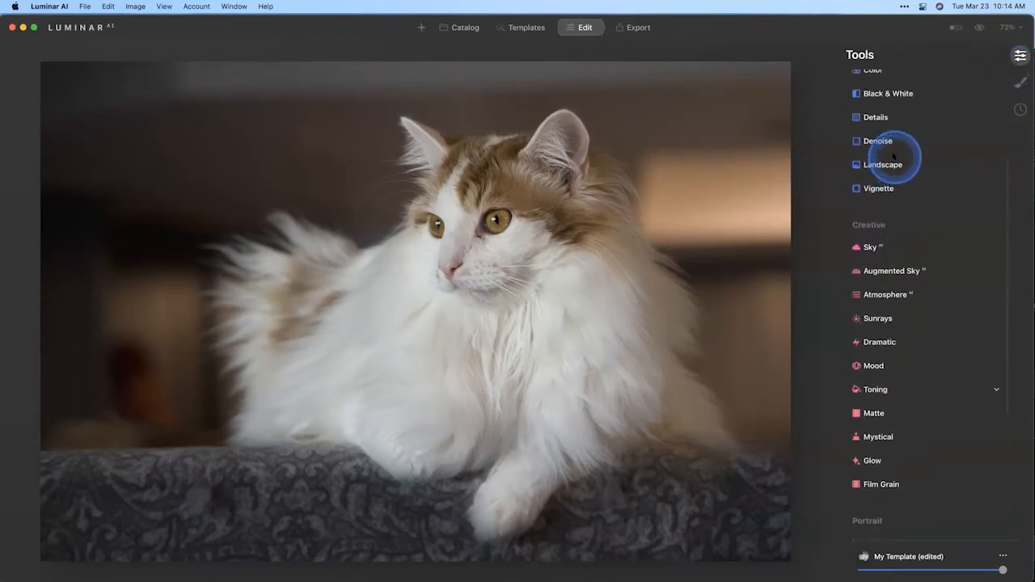
click(889, 150)
click(901, 215)
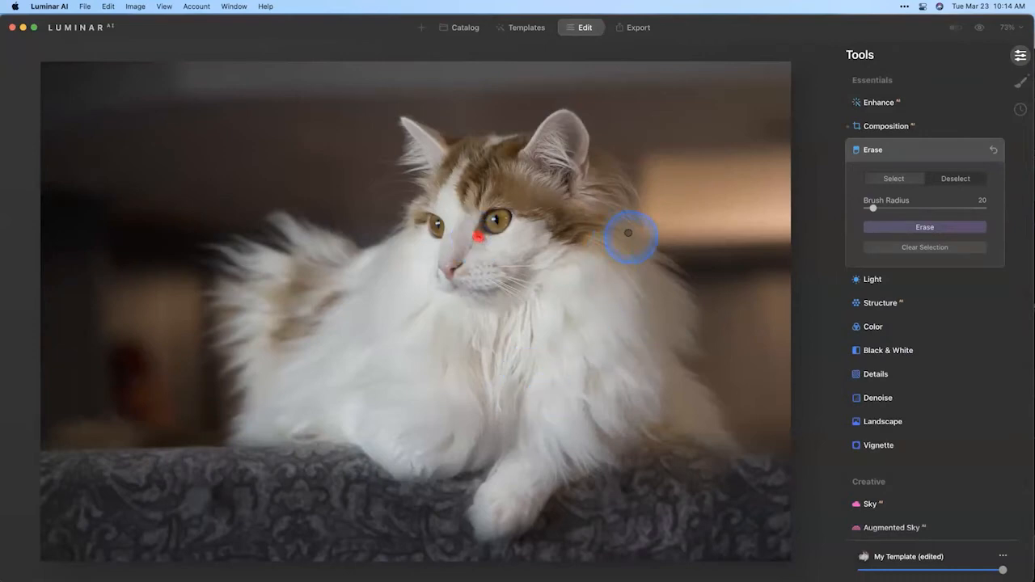
click(944, 229)
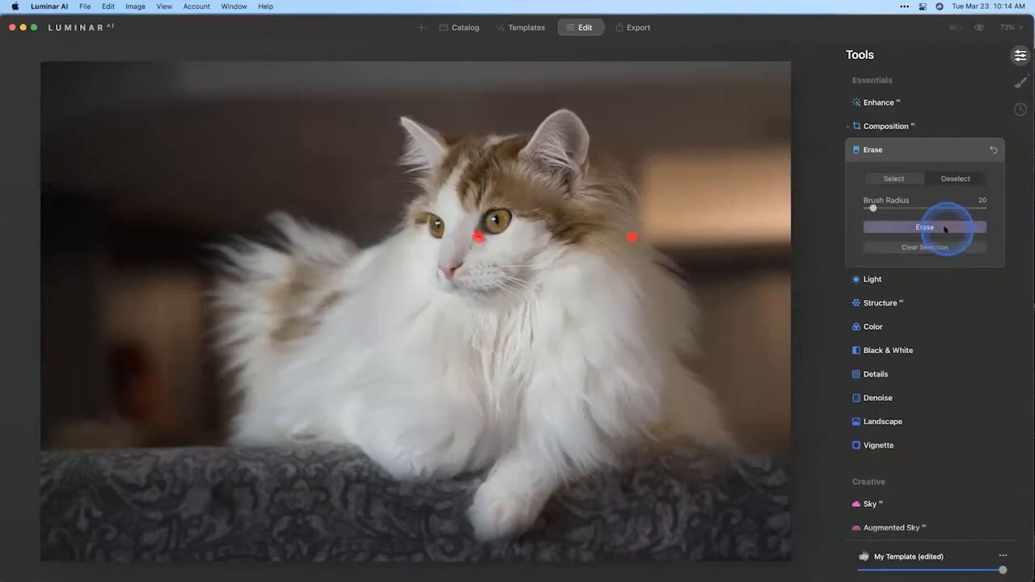
click(973, 420)
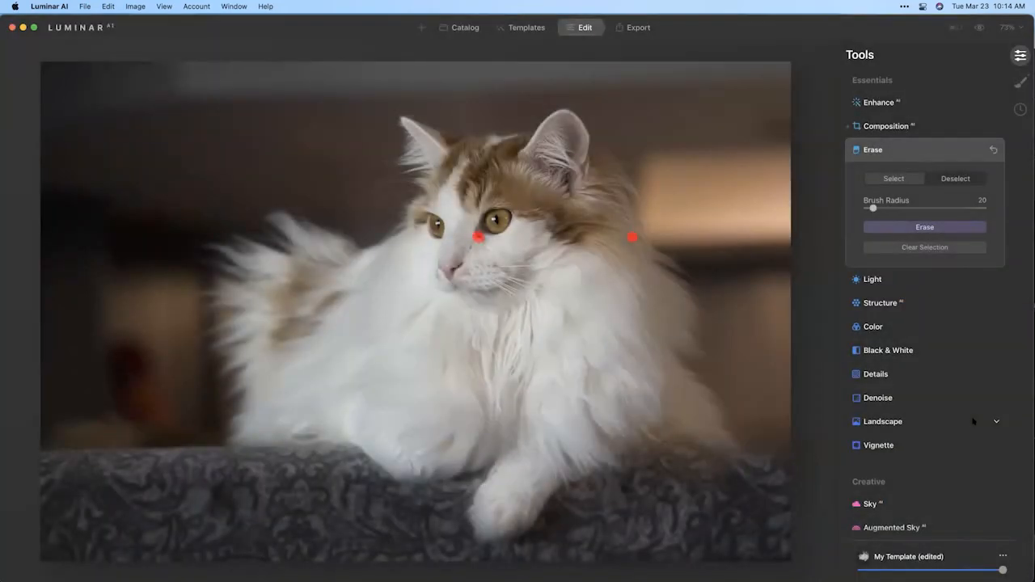
click(963, 434)
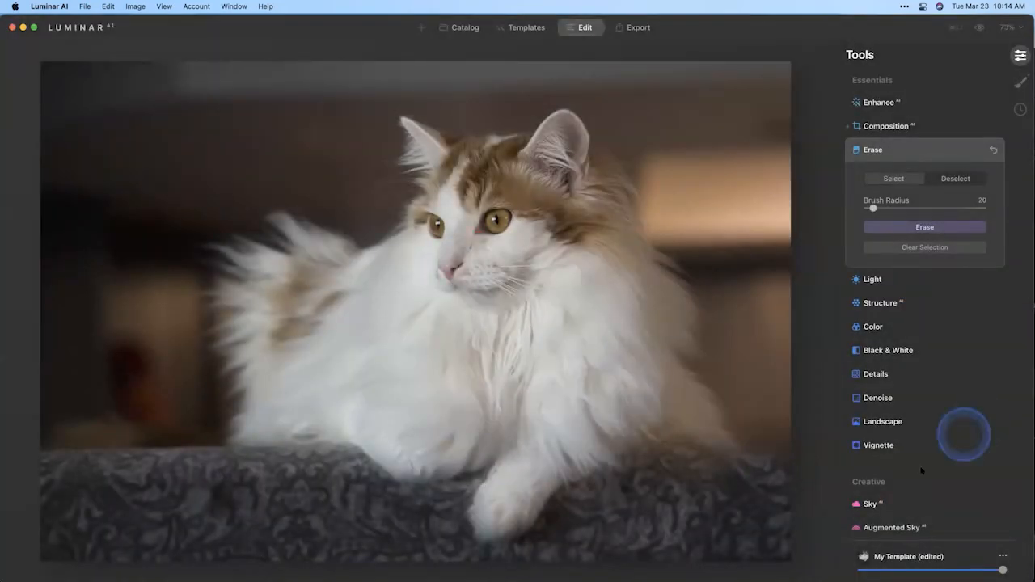
Step: Apply the Mystical effect to the cat photo with Amount 60
scroll(893, 391, down, 1)
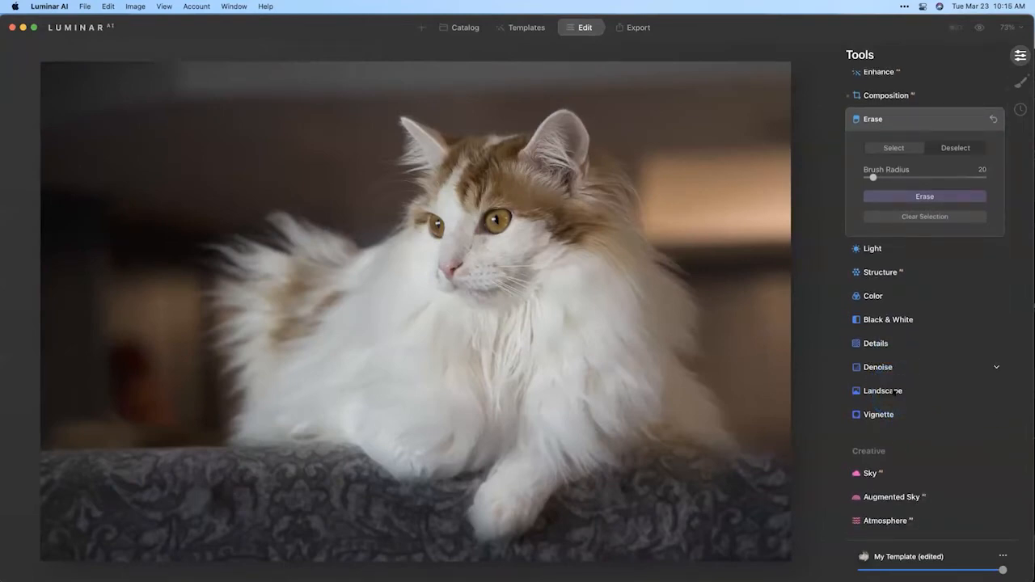
scroll(893, 392, down, 5)
click(892, 392)
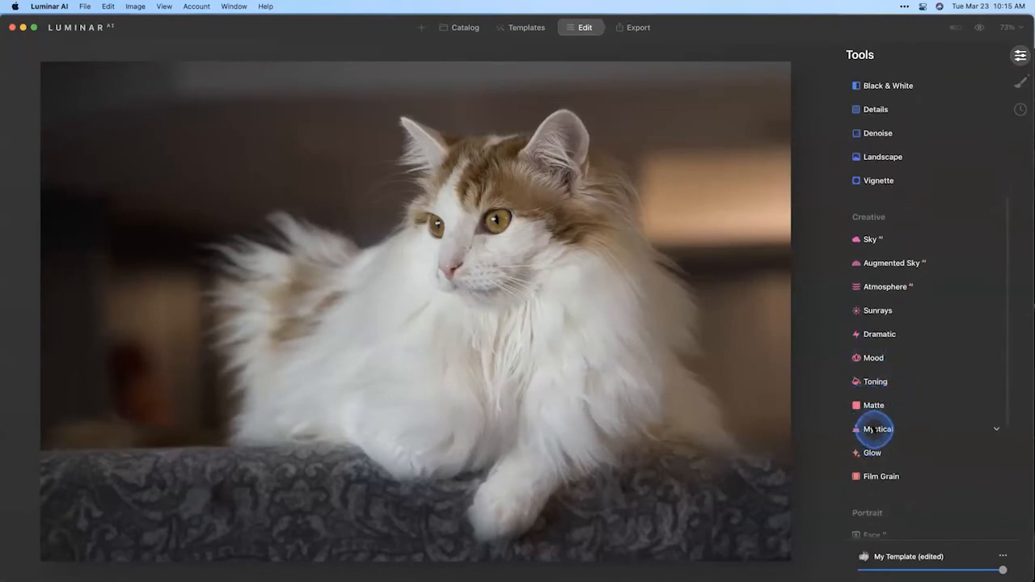
click(873, 429)
drag(877, 353, 951, 358)
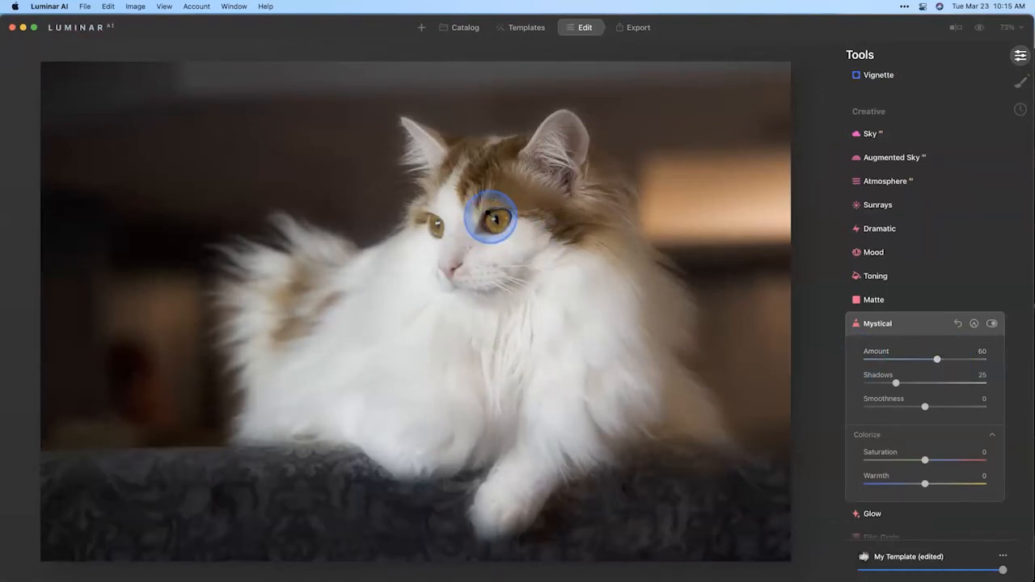
Step: Erase the Mystical effect over the cat's eyes with a Paint Mask eraser at opacity 66, reducing the brush radius to 28
click(973, 323)
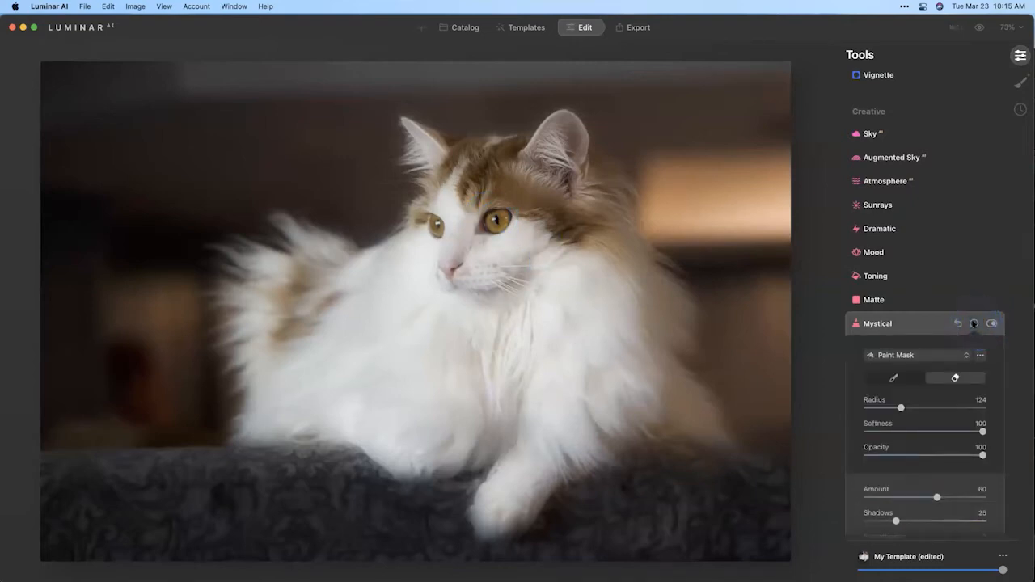
click(943, 455)
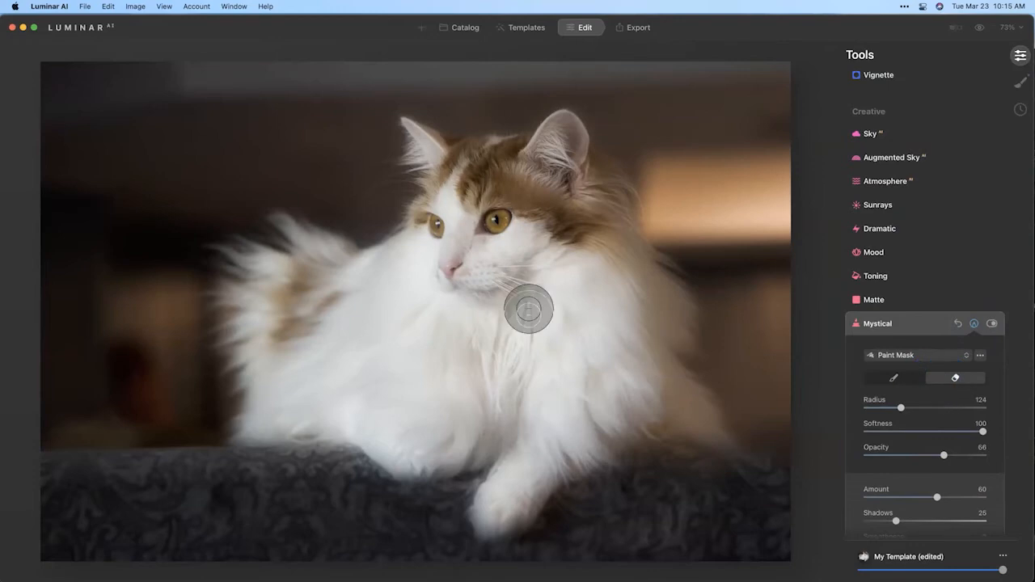
drag(497, 251, 488, 234)
key(bracketleft)
key(bracketleft)
key(bracketleft)
key(bracketleft)
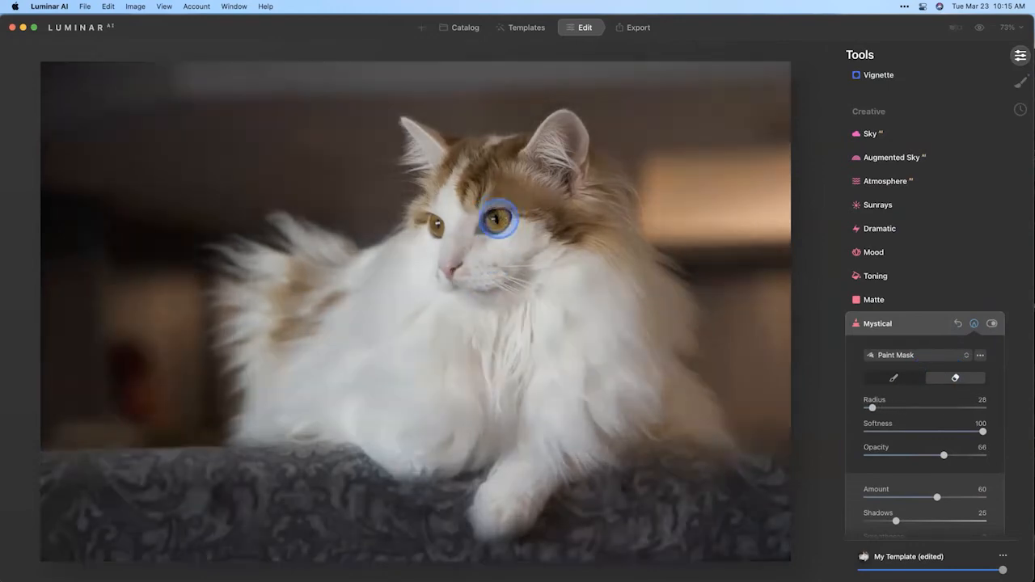
mouse_move(491, 219)
mouse_down()
mouse_move(453, 231)
mouse_move(463, 233)
mouse_move(433, 220)
mouse_up()
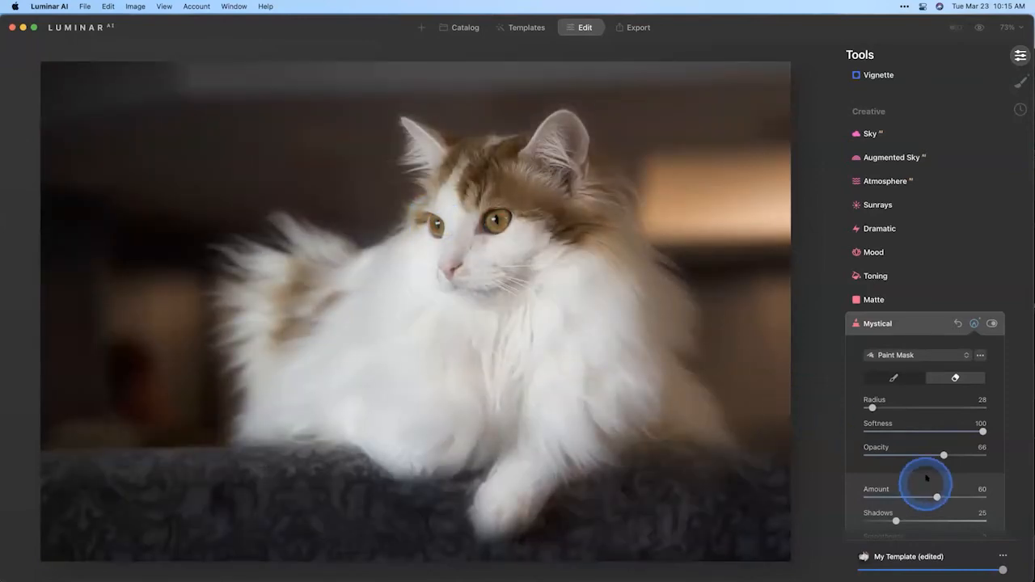
Step: Try a negative Smoothness on the Mystical effect and reset it to 0
scroll(890, 436, down, 5)
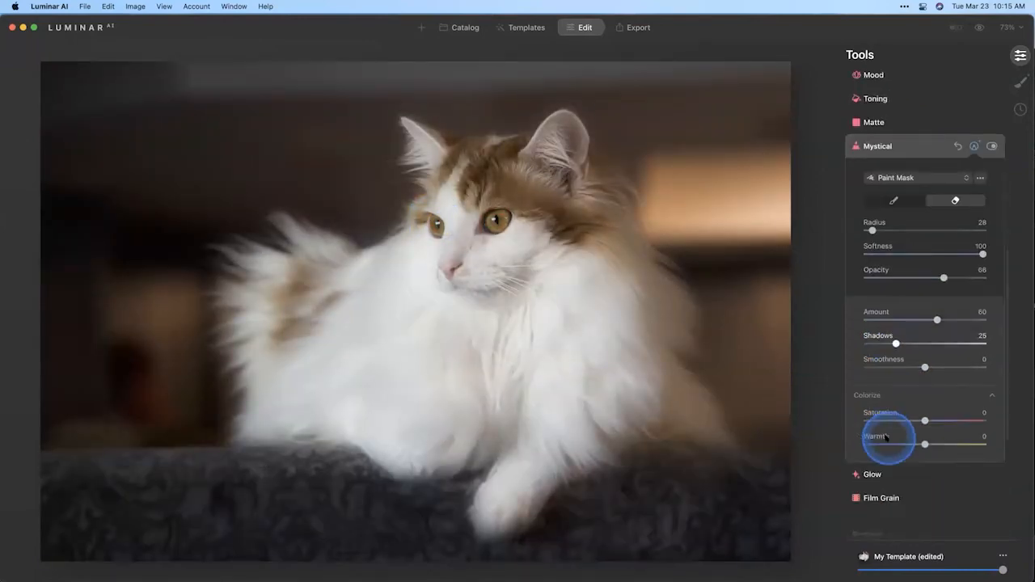
scroll(887, 437, down, 1)
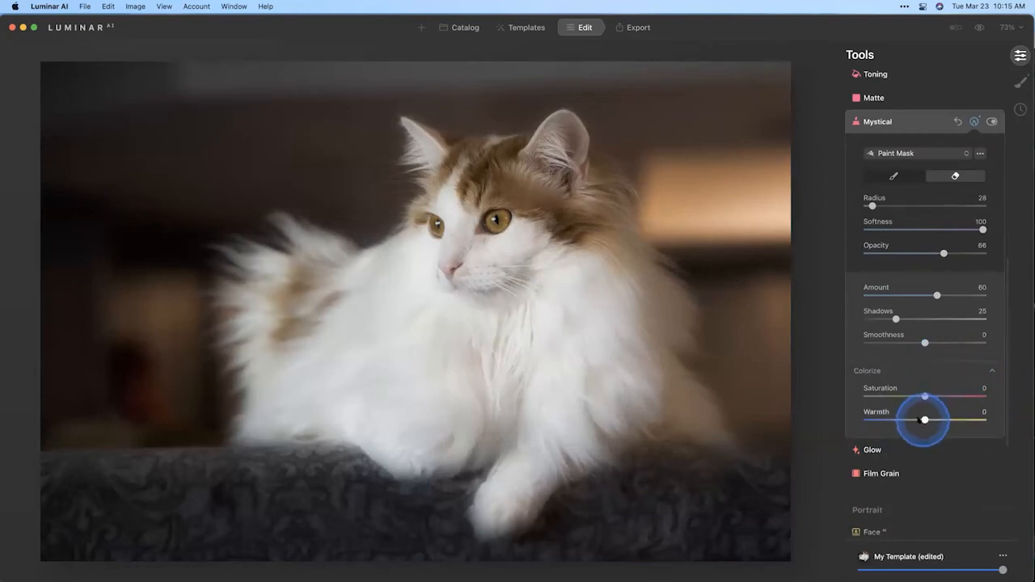
click(925, 343)
drag(926, 343, 904, 343)
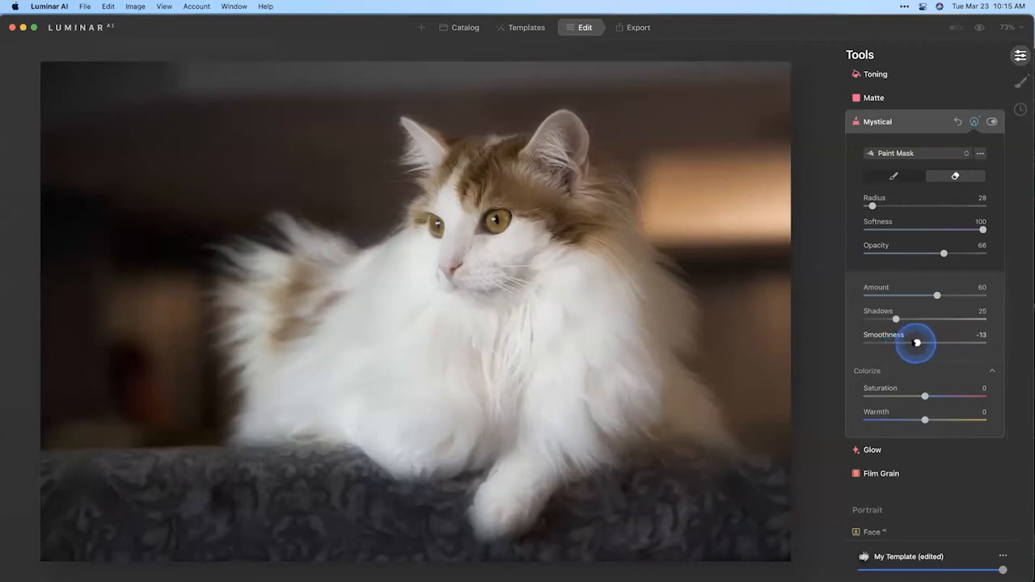
double_click(916, 343)
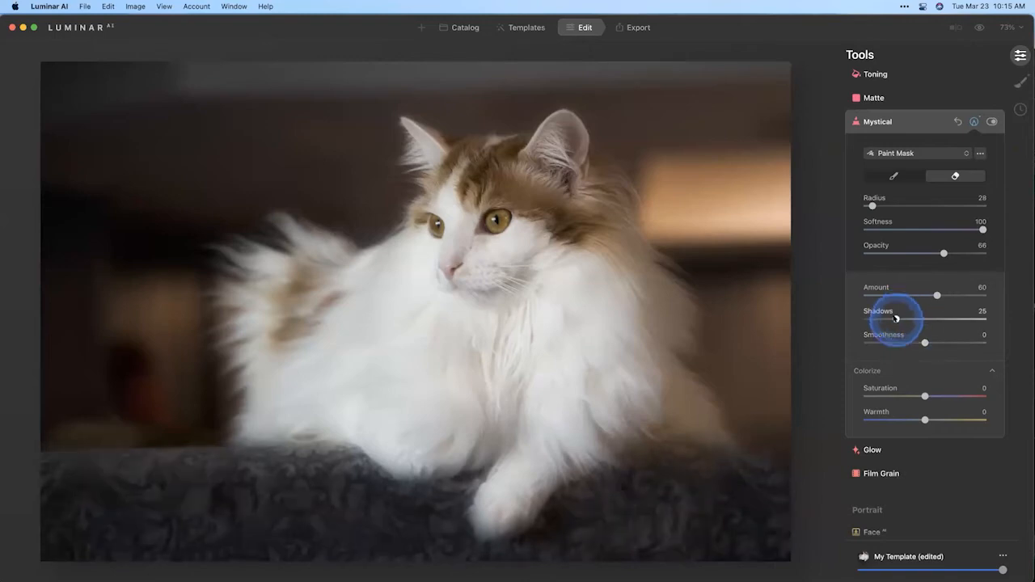
Step: Set the Mystical Shadows to 0 and compare the edited cat photo with its original
drag(896, 318, 866, 324)
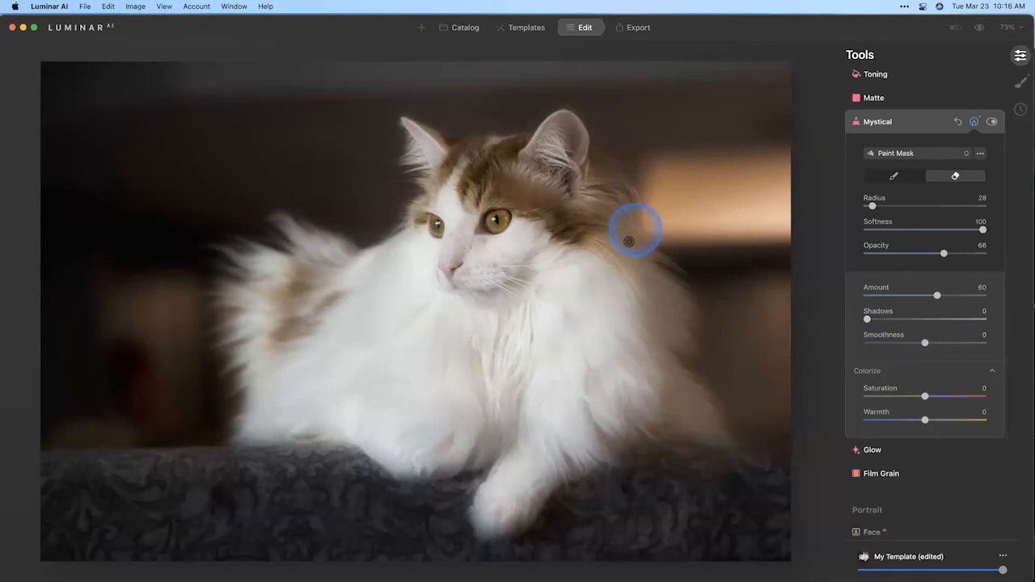
click(600, 370)
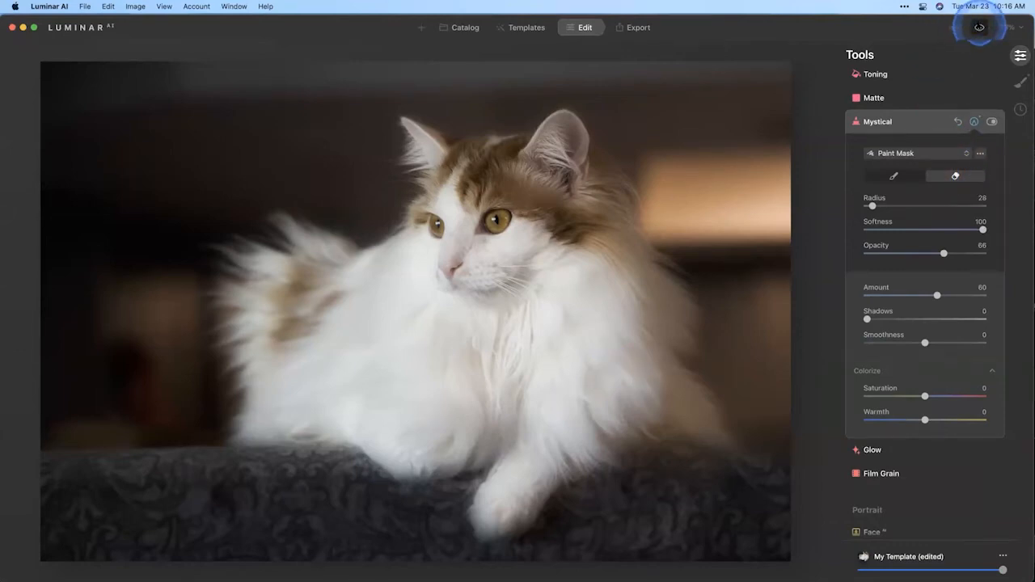
click(979, 27)
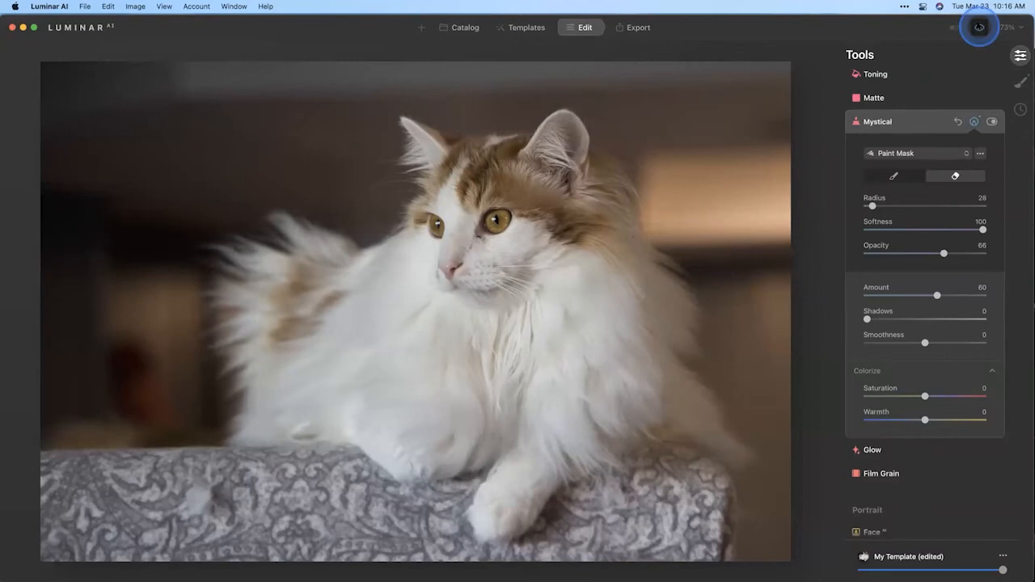
click(979, 26)
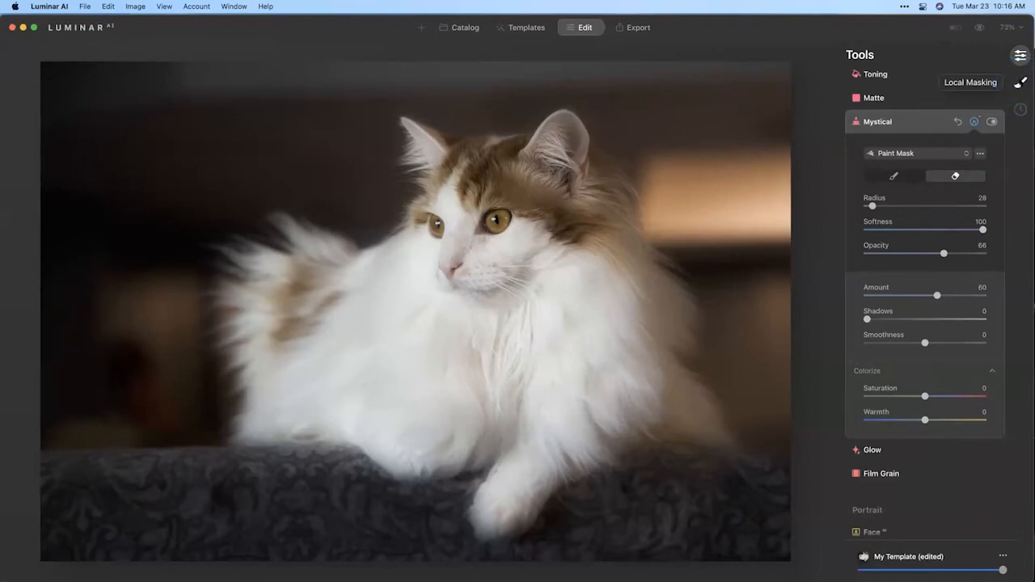
Step: Add a Texture local adjustment to the cat photo and open the file chooser for loading its texture
click(1021, 82)
click(987, 55)
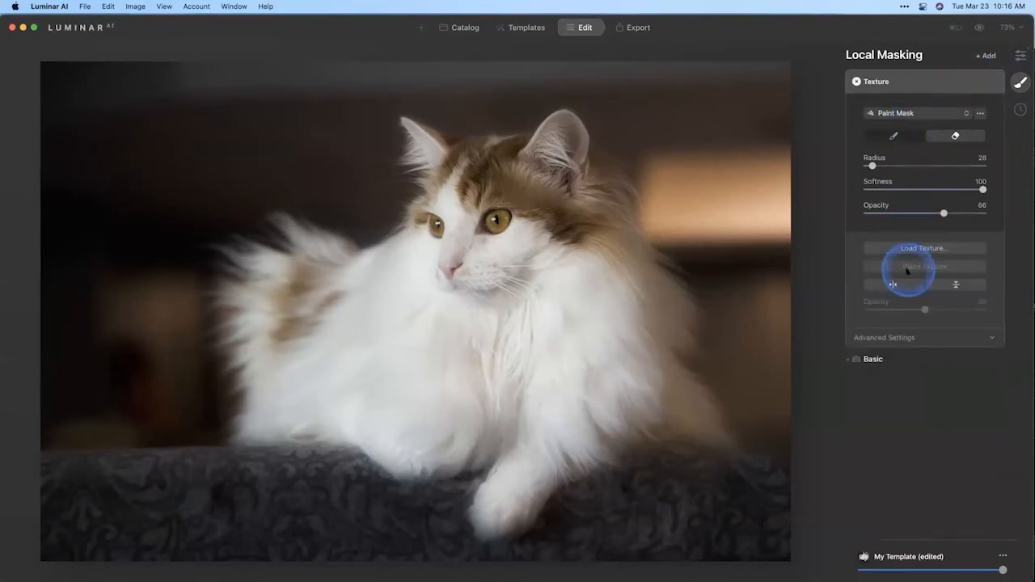
click(919, 248)
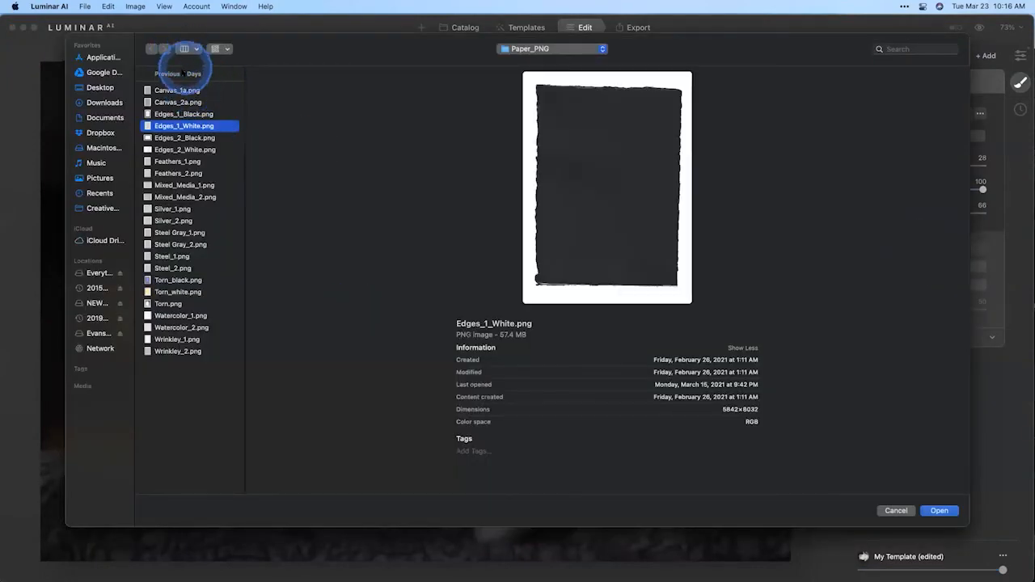
Step: Browse to the JPEG folder inside Texture > Paper_Texture_Kit and show an enlarged preview of Bronze_1.jpg
click(535, 48)
click(527, 61)
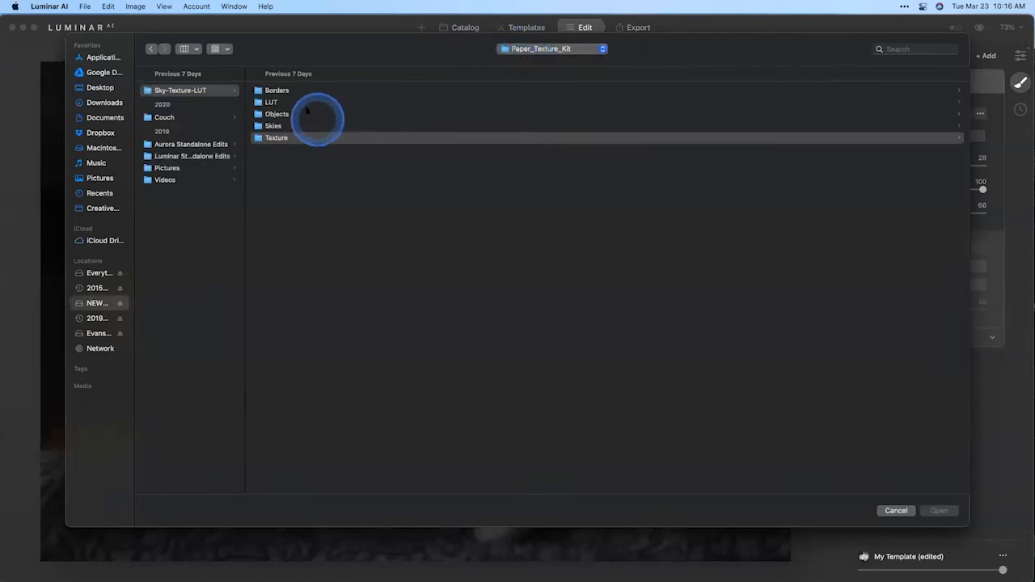
click(285, 138)
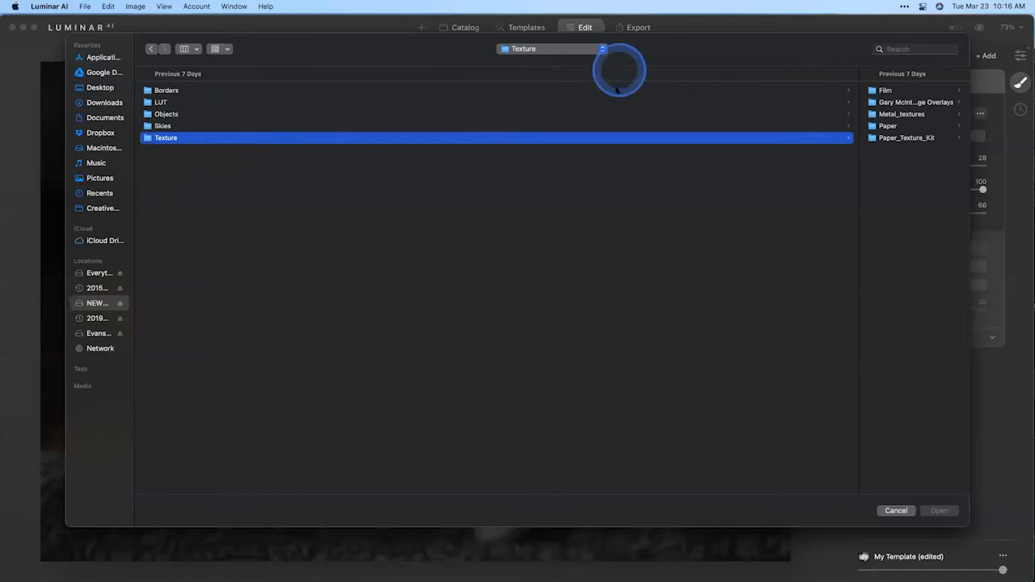
click(898, 137)
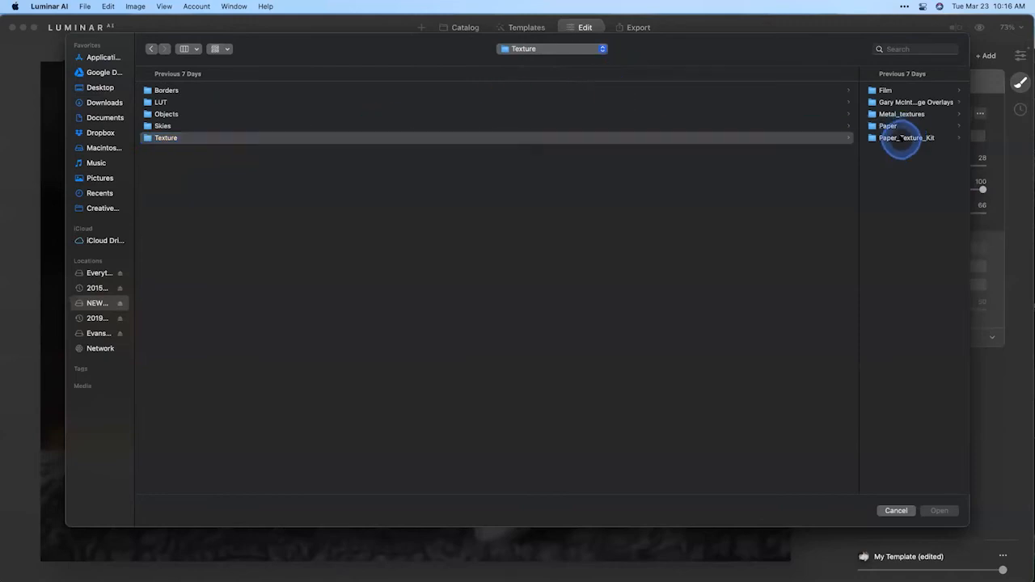
click(887, 90)
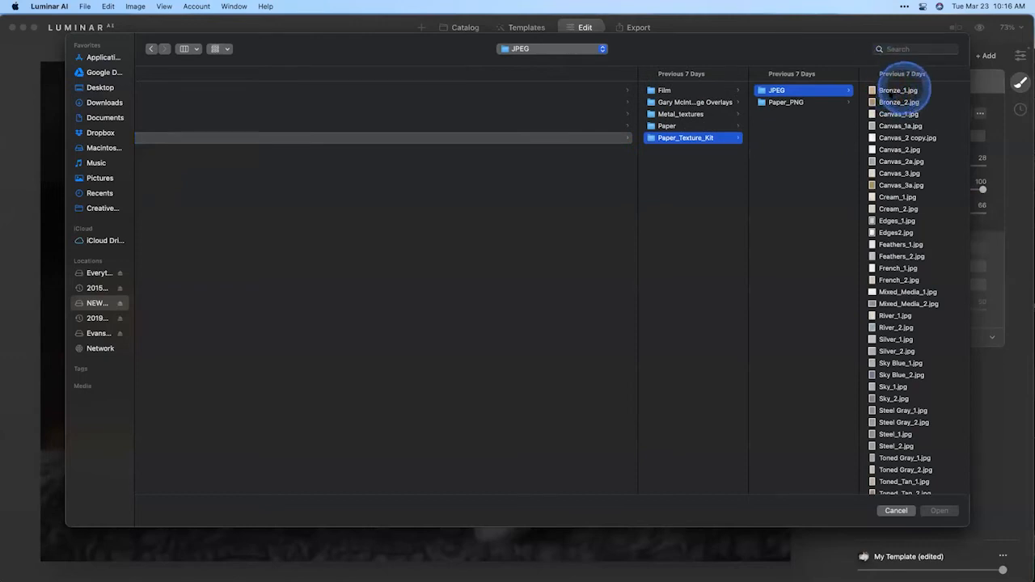
scroll(863, 108, right, 2)
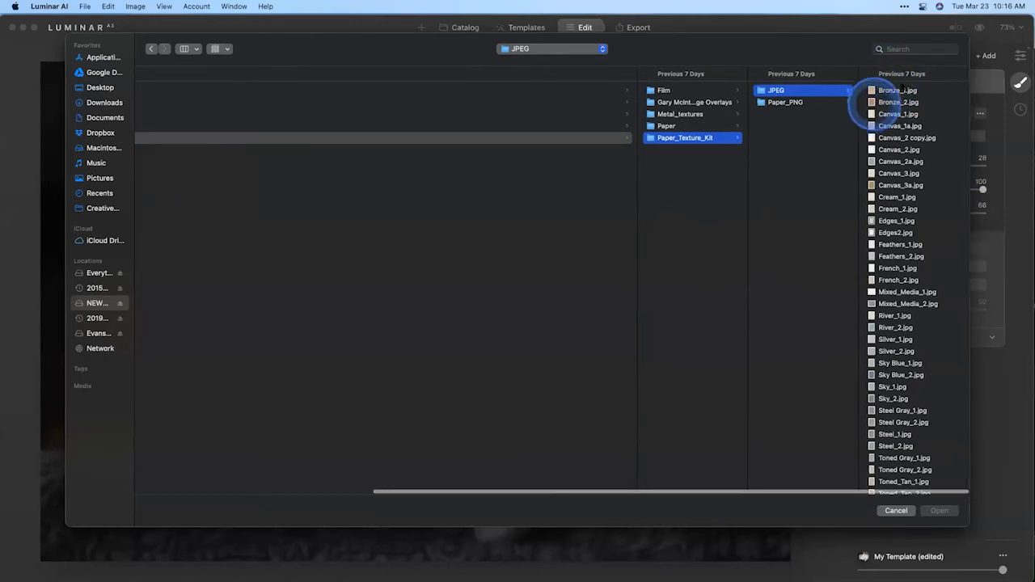
click(903, 90)
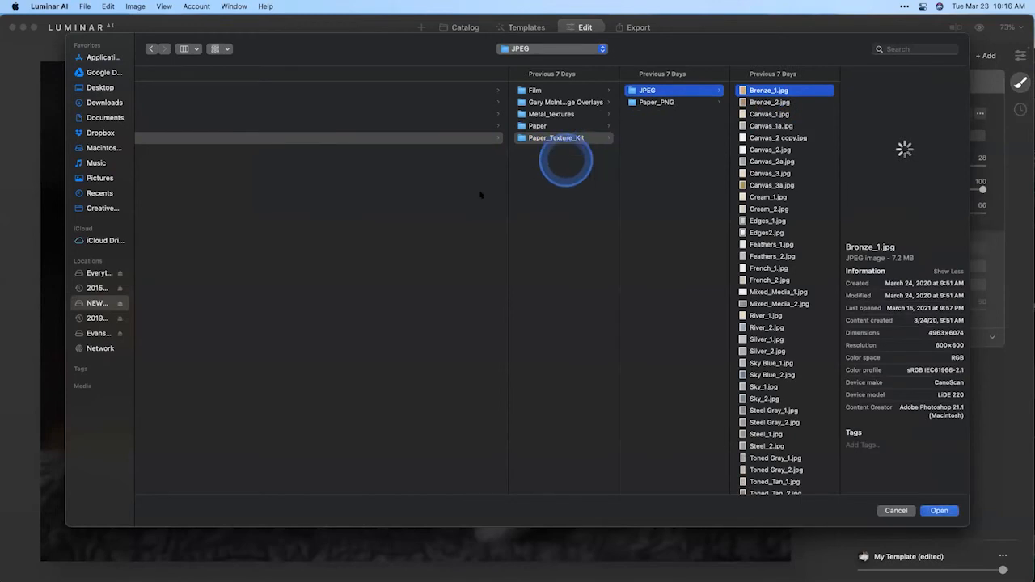
scroll(505, 187, right, 5)
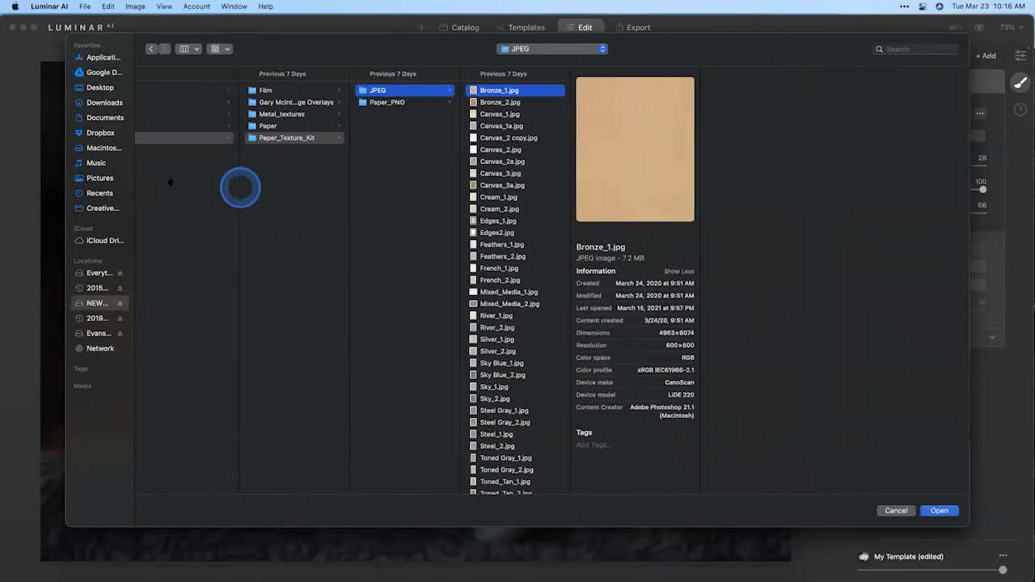
click(605, 249)
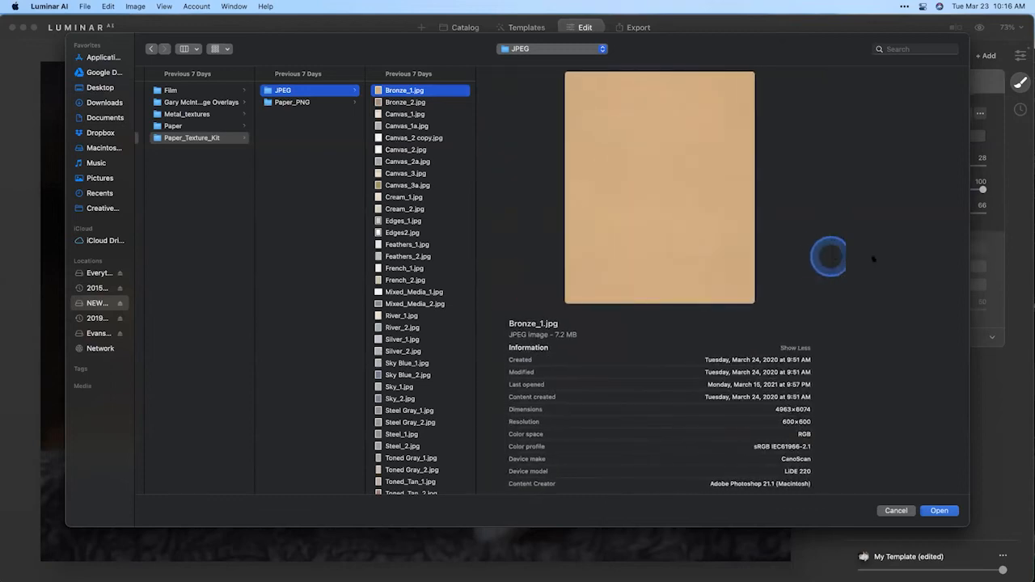
Step: Preview the Bronze and Canvas paper images and load Canvas_2a.jpg as the texture
click(429, 102)
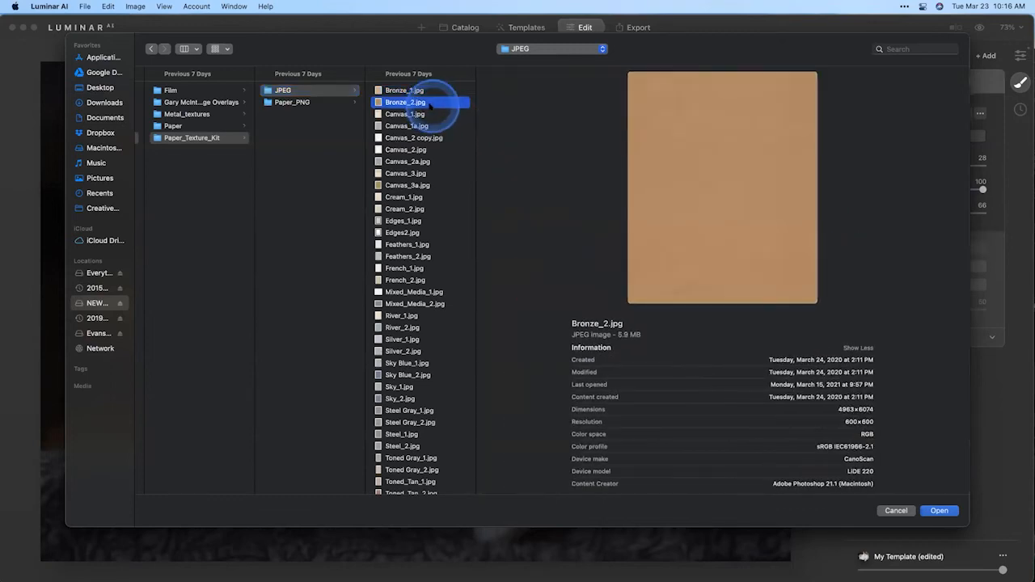
key(Down)
key(Down)
key(Down)
key(Down)
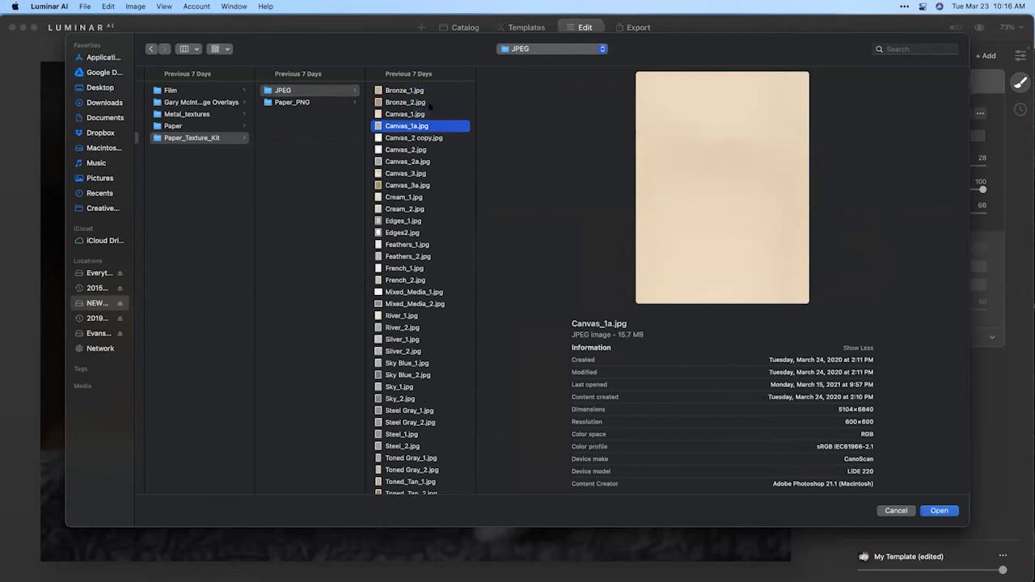
key(Down)
key(Down)
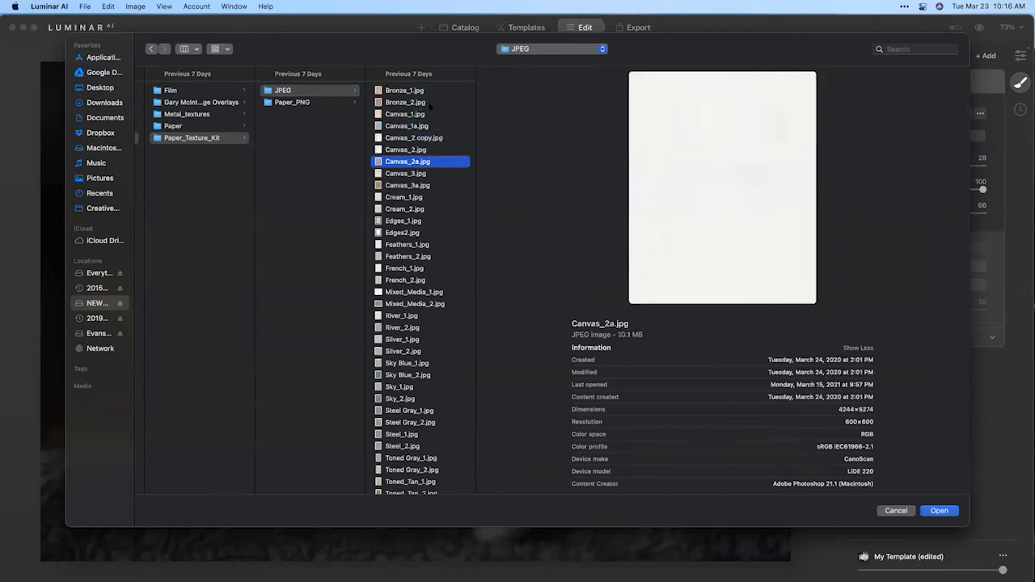
key(Up)
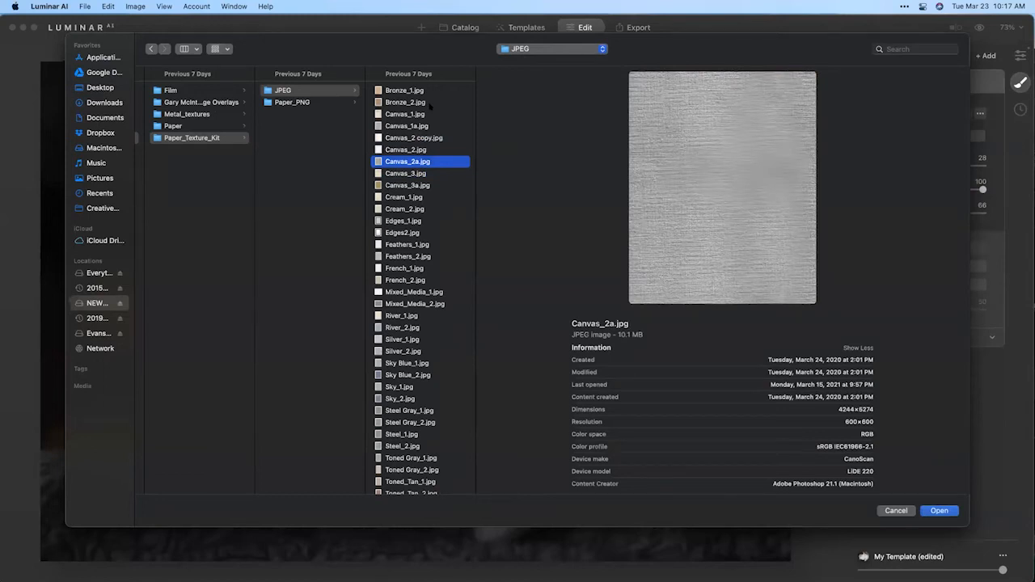
key(Return)
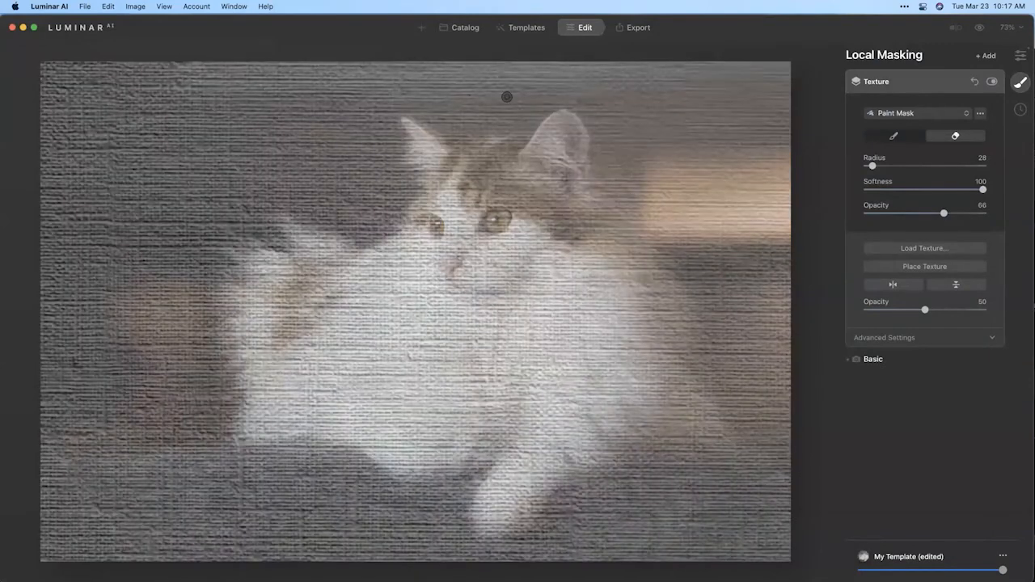
Step: Start placing the texture at 25% zoom and narrow it until its width is just larger than the cat photo
click(1006, 28)
click(1006, 28)
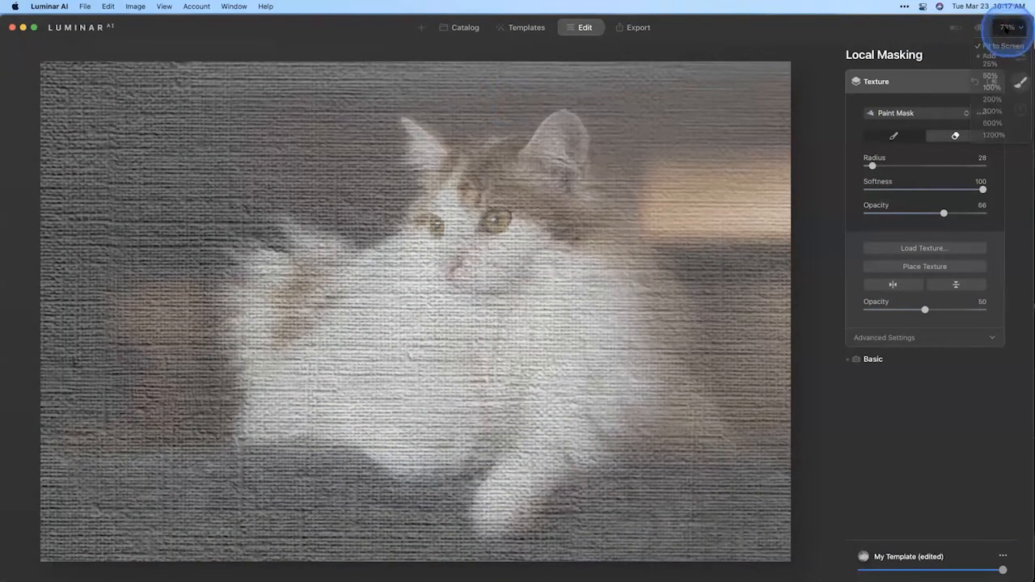
click(918, 265)
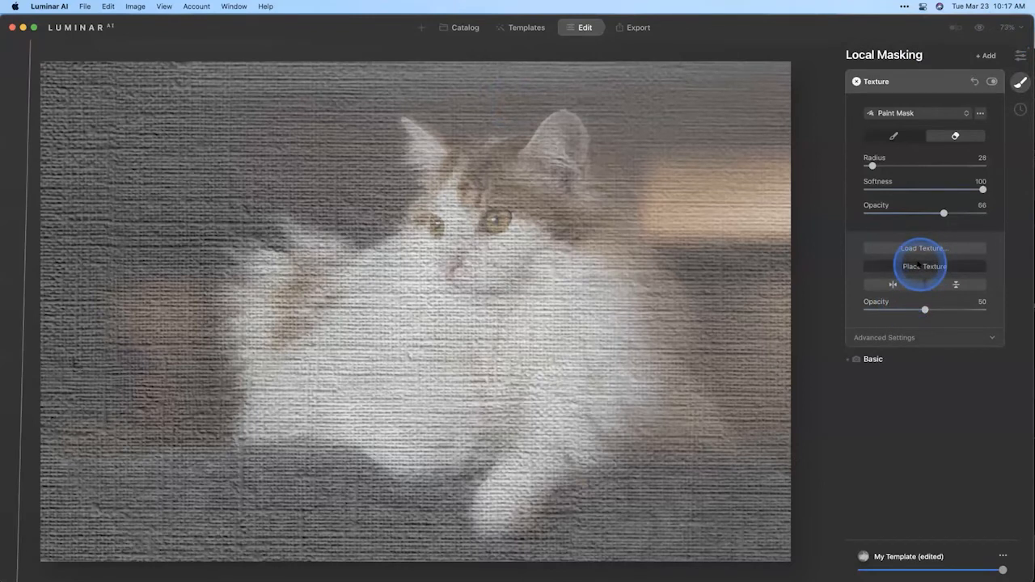
click(1006, 27)
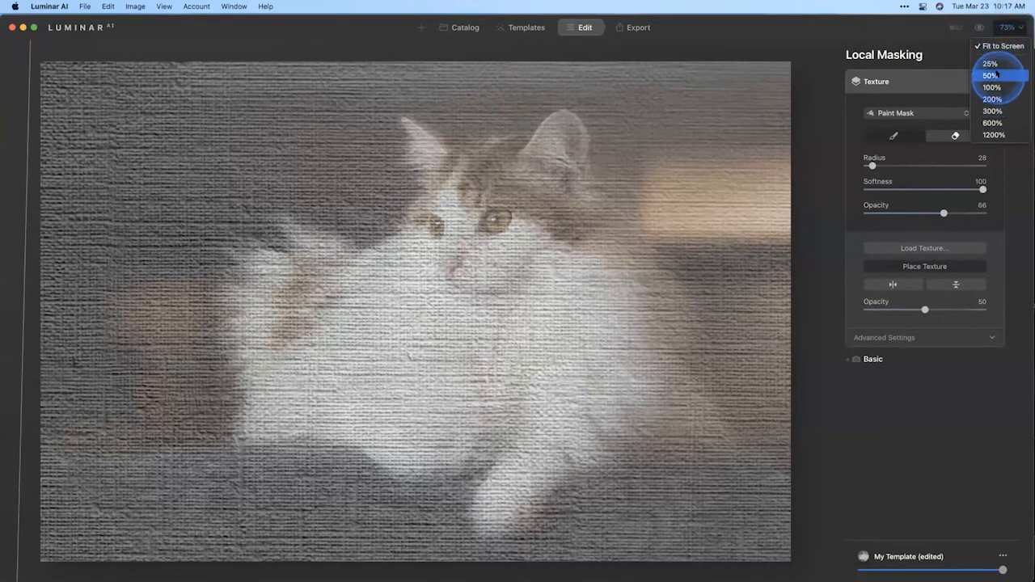
click(990, 64)
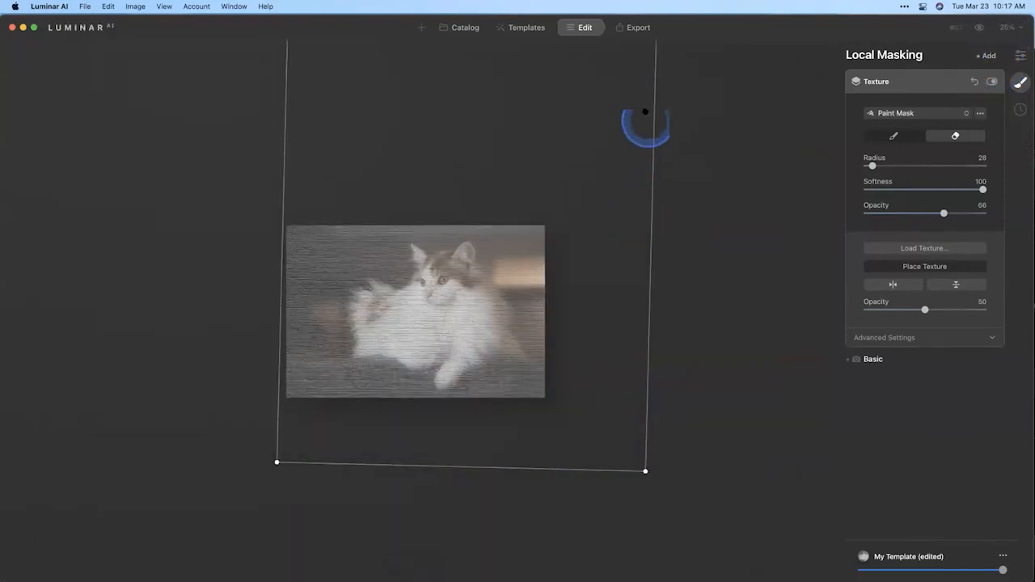
drag(654, 109, 552, 120)
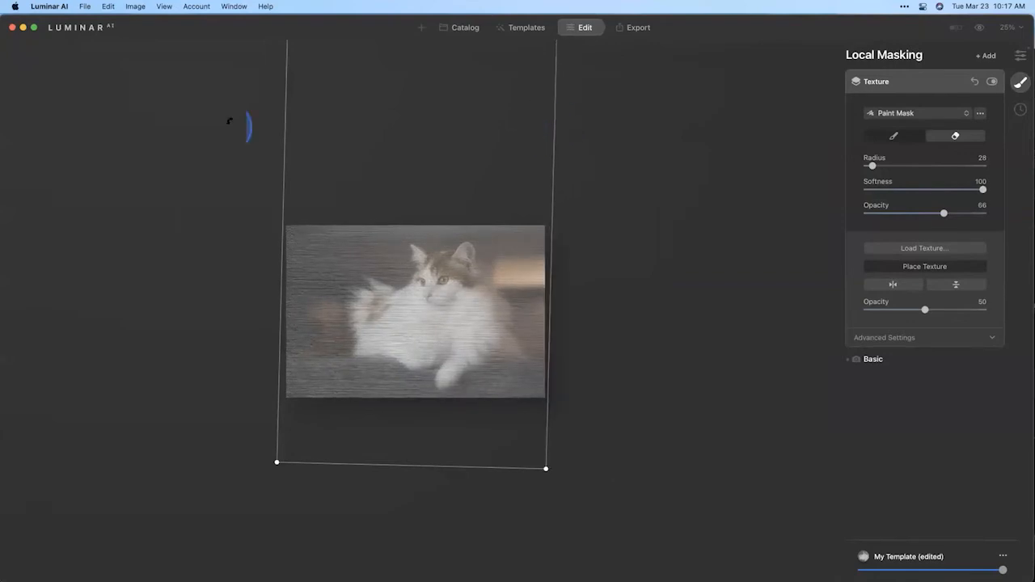
Step: Move the texture down, squash its height and widen its frame to just cover the photo, and finish the placement with the photo fitted to screen
drag(388, 108, 388, 171)
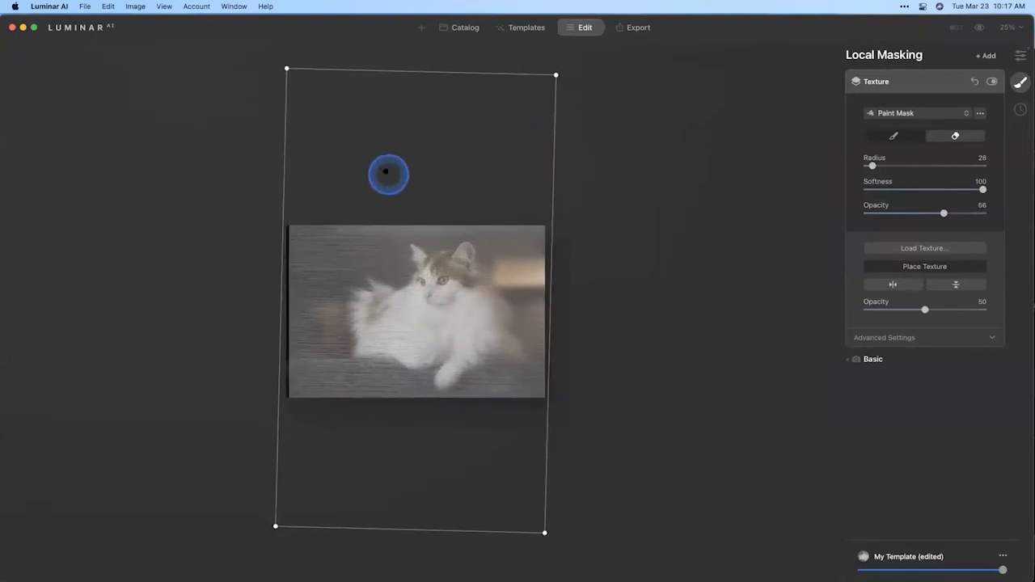
drag(396, 67, 380, 210)
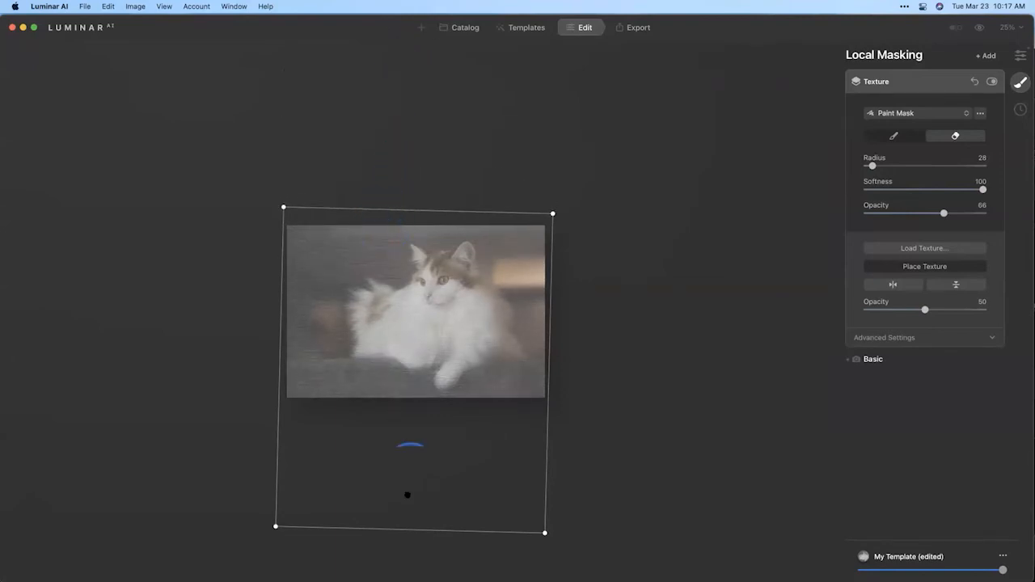
drag(399, 526, 426, 414)
drag(570, 323, 605, 304)
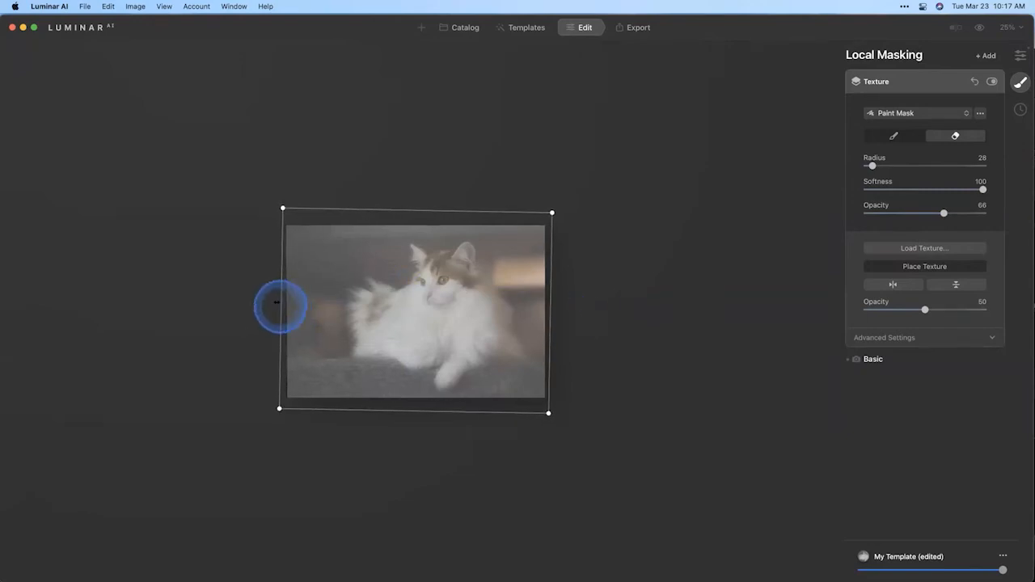
drag(276, 302, 268, 305)
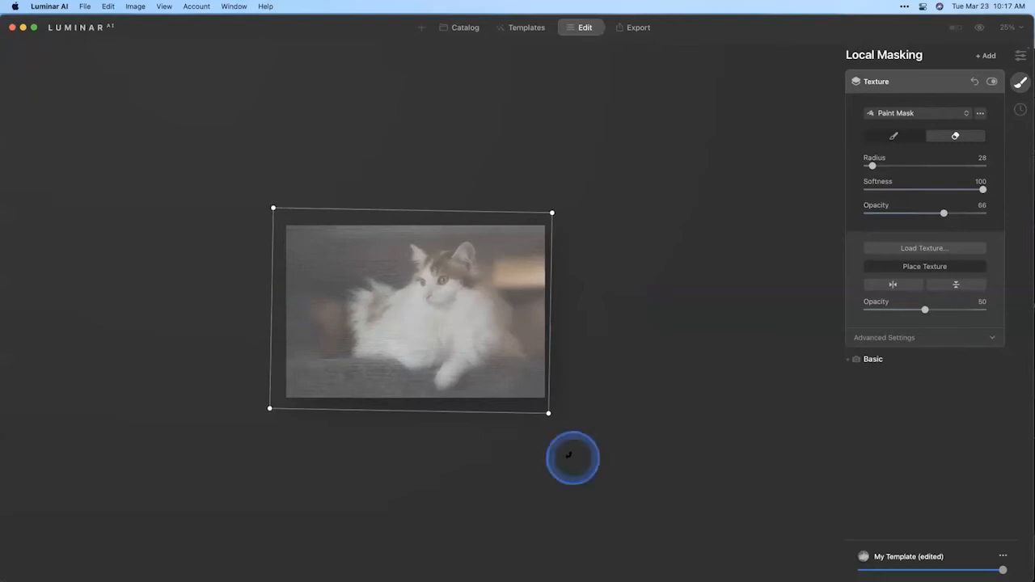
click(568, 454)
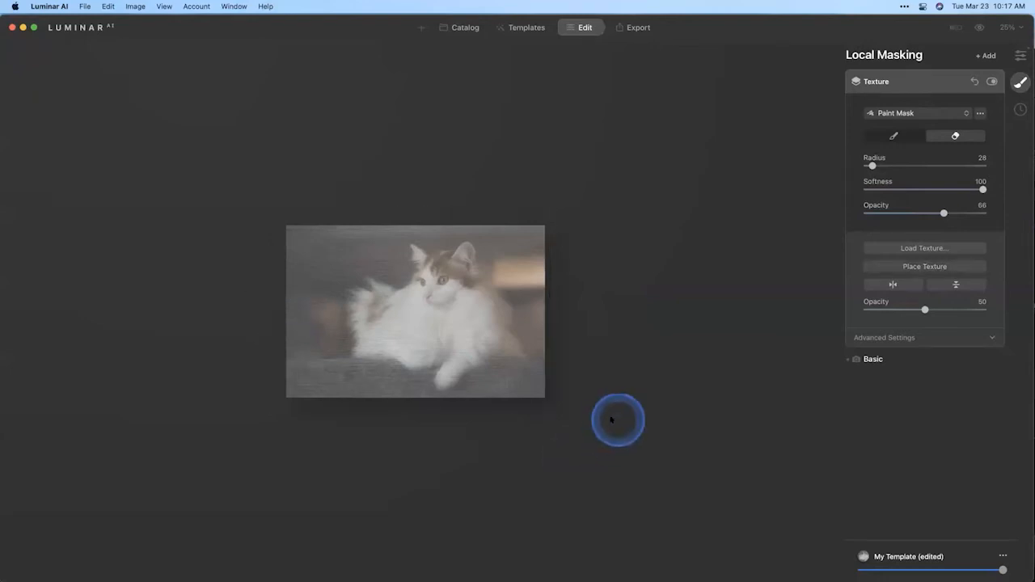
click(1006, 26)
click(1002, 45)
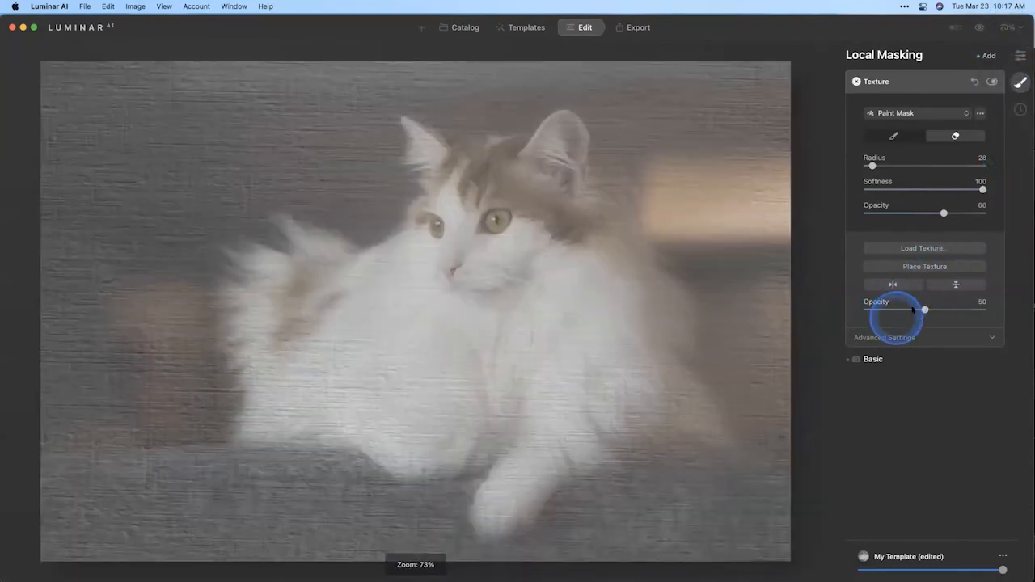
Step: Set the texture's opacity to 100 and, after previewing the Screen blend, set its blend mode to Overlay
drag(924, 309, 1021, 308)
click(912, 339)
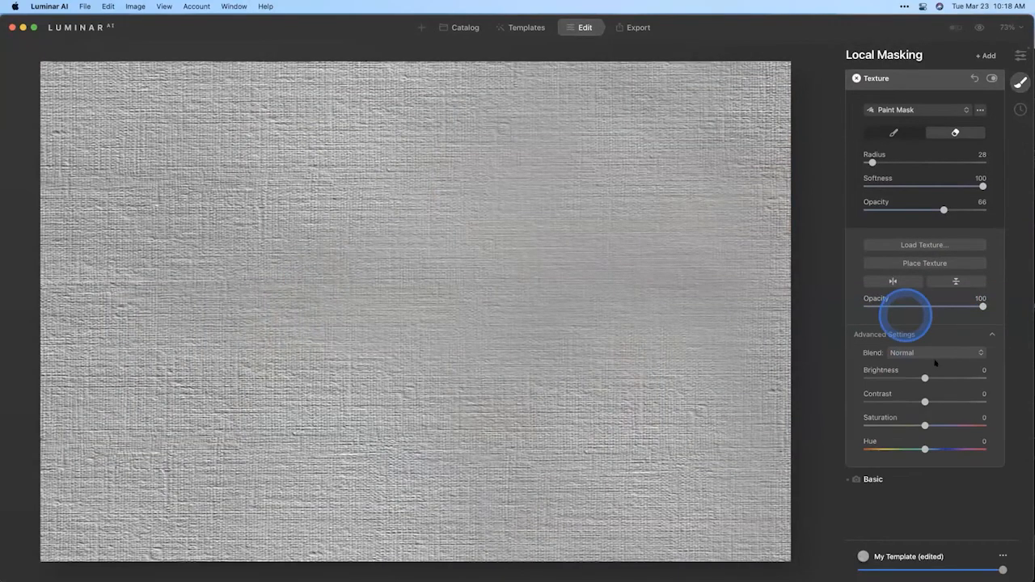
click(934, 356)
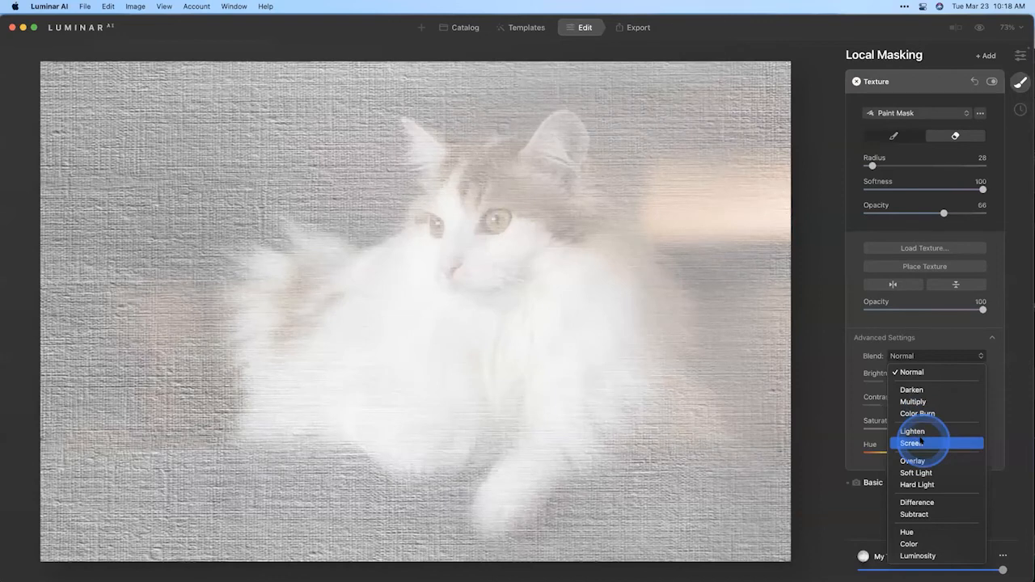
click(919, 443)
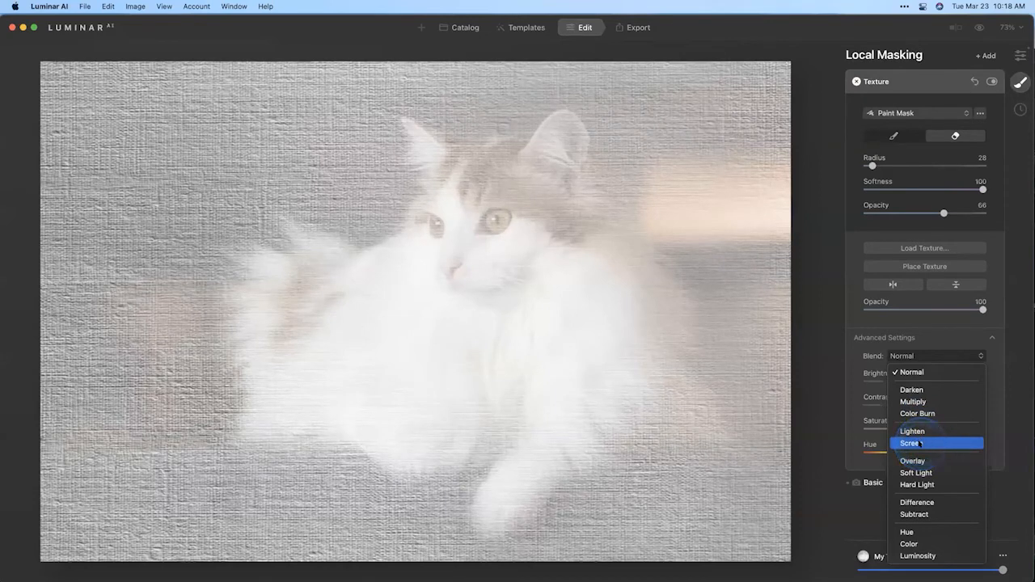
click(920, 444)
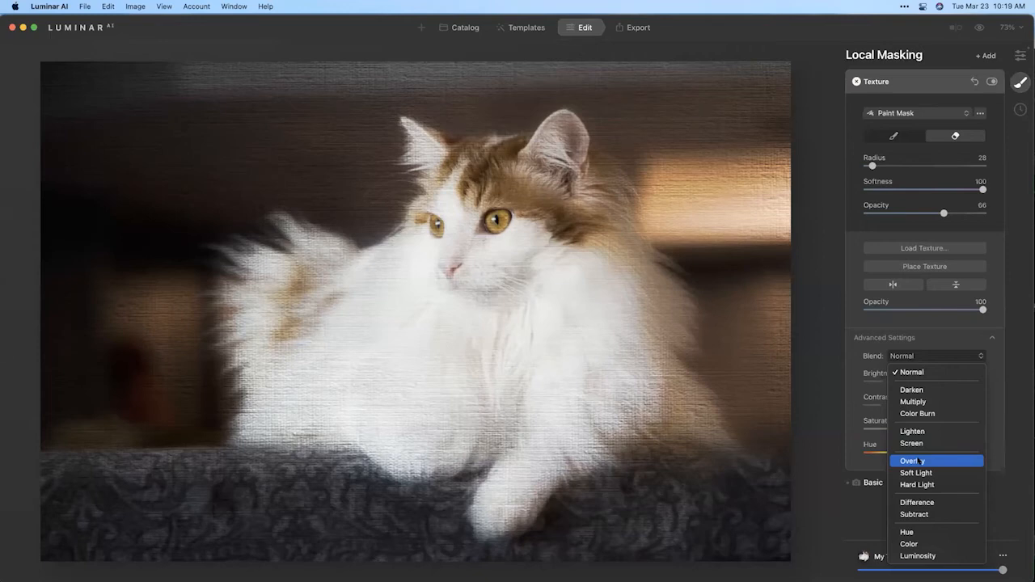
click(920, 462)
click(920, 461)
click(921, 461)
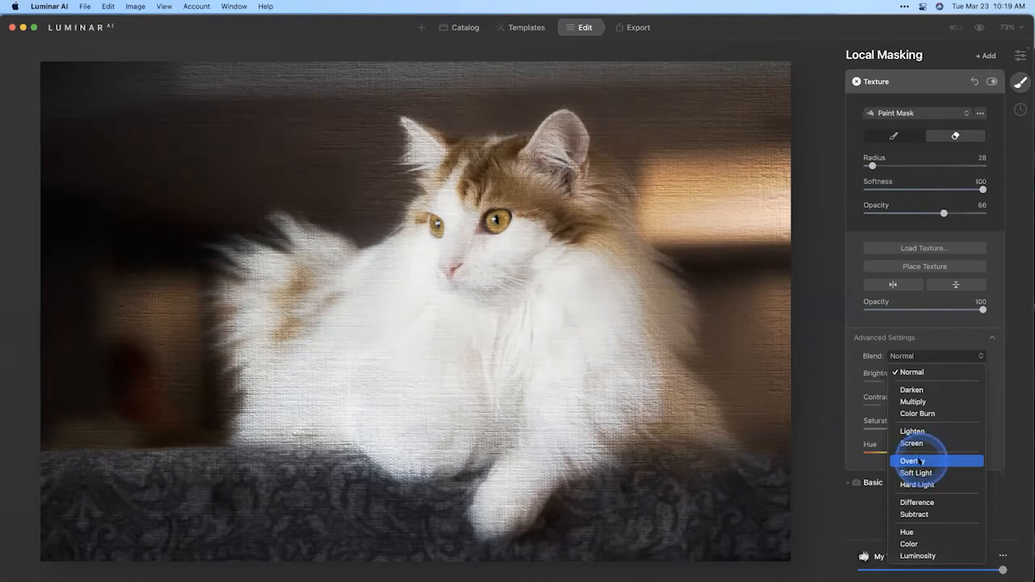
Step: Resize the mask eraser to a radius of 184 and erase the texture over the cat's face, chest and body
drag(824, 466, 778, 419)
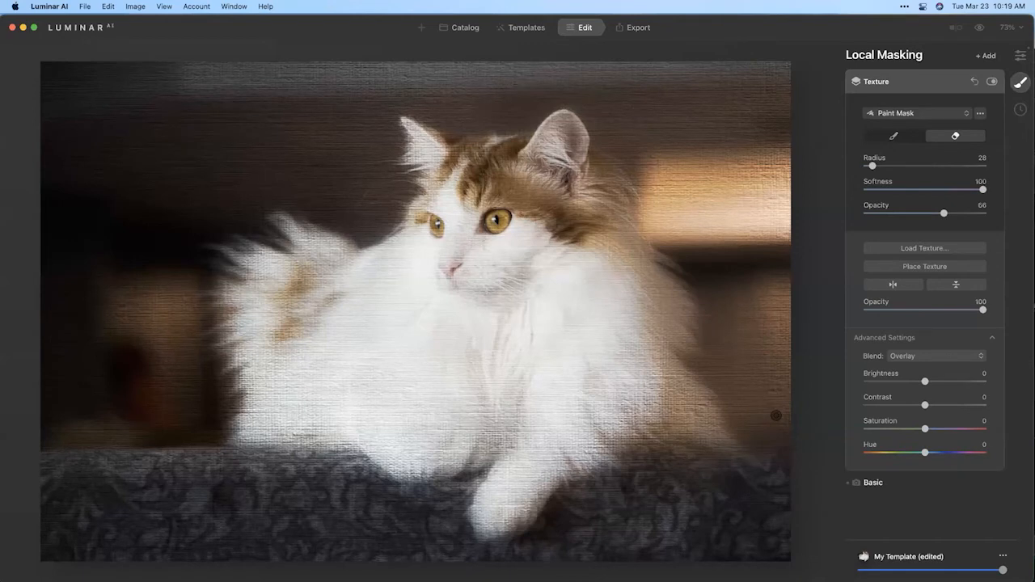
mouse_move(781, 418)
mouse_down()
mouse_move(682, 385)
mouse_move(663, 403)
mouse_move(601, 367)
mouse_move(542, 250)
mouse_move(548, 221)
mouse_move(497, 176)
mouse_move(429, 157)
mouse_move(489, 187)
mouse_move(422, 302)
mouse_move(441, 413)
mouse_move(354, 379)
mouse_move(476, 438)
mouse_up()
key(bracketright)
key(bracketright)
key(bracketright)
key(bracketright)
key(bracketright)
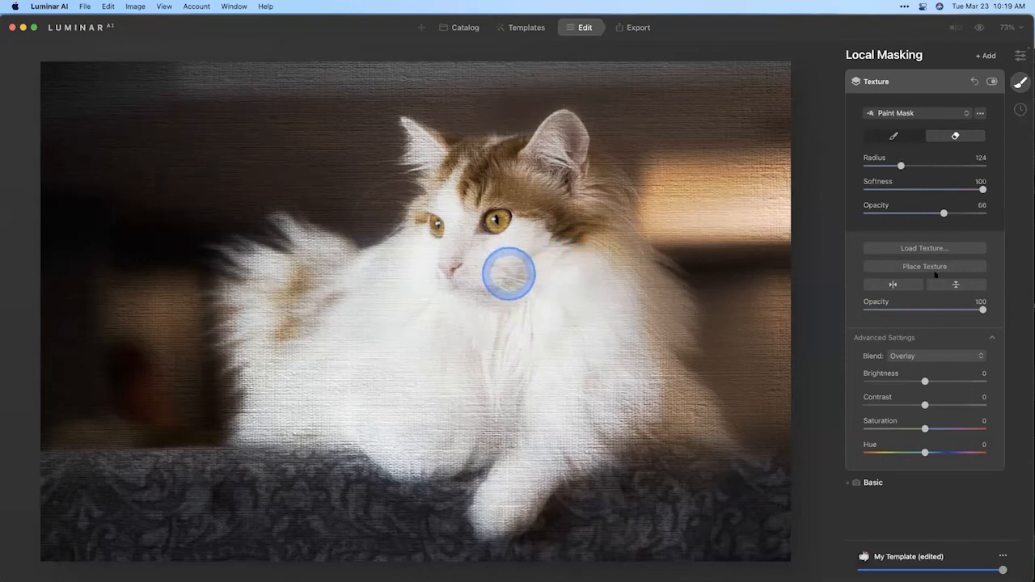
key(bracketright)
key(bracketright)
key(bracketright)
key(bracketright)
key(bracketright)
key(bracketright)
key(bracketright)
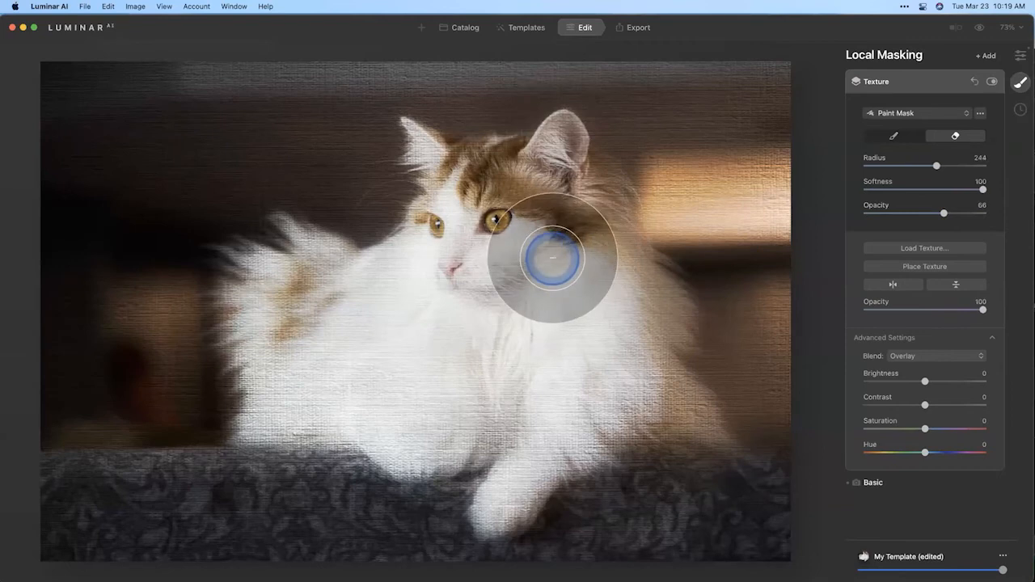
key(bracketleft)
key(bracketleft)
key(bracketleft)
mouse_move(575, 224)
mouse_down()
mouse_move(481, 274)
mouse_move(487, 221)
mouse_move(467, 216)
mouse_move(483, 196)
mouse_move(537, 187)
mouse_move(571, 254)
mouse_up()
mouse_move(601, 346)
mouse_down()
mouse_move(555, 423)
mouse_move(563, 416)
mouse_move(520, 381)
mouse_move(460, 413)
mouse_move(417, 416)
mouse_move(303, 387)
mouse_move(295, 316)
mouse_move(308, 299)
mouse_move(439, 300)
mouse_move(450, 277)
mouse_move(432, 346)
mouse_move(489, 319)
mouse_move(592, 332)
mouse_move(567, 299)
mouse_move(494, 283)
mouse_move(541, 191)
mouse_move(606, 298)
mouse_move(565, 377)
mouse_up()
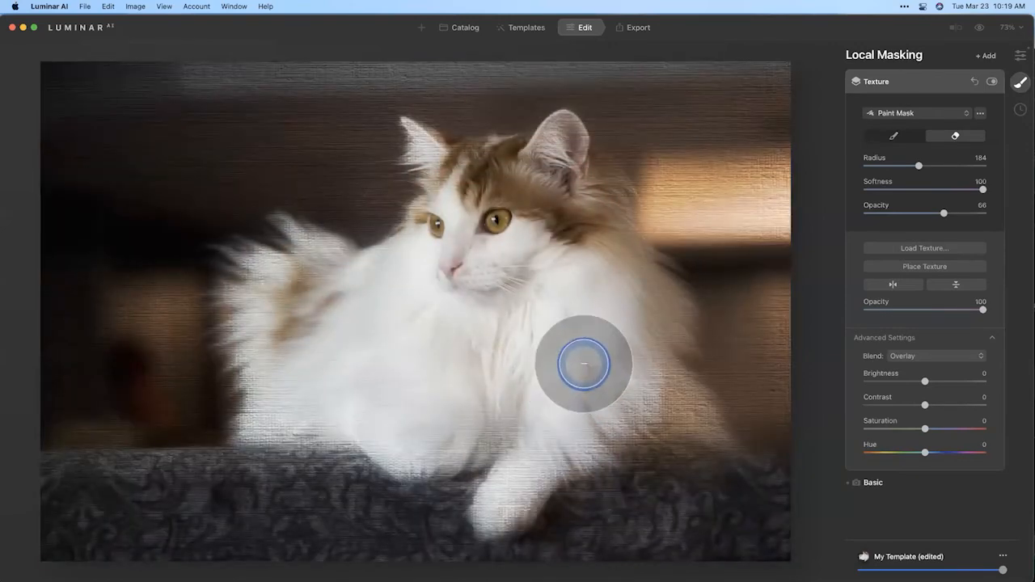
Step: Erase the texture over the cat's front leg, lower belly, tail and top of the head with a smaller eraser
key(bracketleft)
key(bracketleft)
key(bracketleft)
mouse_move(538, 439)
mouse_down()
mouse_move(493, 491)
mouse_move(526, 464)
mouse_move(508, 478)
mouse_move(494, 427)
mouse_move(393, 434)
mouse_move(323, 409)
mouse_move(215, 413)
mouse_move(268, 414)
mouse_up()
mouse_move(252, 336)
mouse_down()
mouse_move(229, 279)
mouse_move(241, 328)
mouse_move(318, 269)
mouse_move(290, 323)
mouse_move(309, 352)
mouse_move(267, 383)
mouse_move(422, 359)
mouse_move(384, 397)
mouse_move(501, 325)
mouse_move(509, 331)
mouse_move(438, 291)
mouse_move(541, 267)
mouse_move(455, 256)
mouse_move(439, 241)
mouse_move(354, 267)
mouse_move(265, 231)
mouse_move(248, 268)
mouse_move(329, 284)
mouse_move(319, 305)
mouse_move(467, 221)
mouse_move(437, 159)
mouse_move(543, 152)
mouse_move(552, 177)
mouse_move(543, 202)
mouse_move(601, 202)
mouse_move(637, 293)
mouse_move(637, 343)
mouse_move(669, 403)
mouse_move(699, 422)
mouse_move(622, 403)
mouse_move(574, 435)
mouse_move(576, 290)
mouse_move(562, 387)
mouse_move(523, 397)
mouse_move(626, 318)
mouse_move(669, 422)
mouse_move(689, 424)
mouse_move(646, 380)
mouse_move(630, 267)
mouse_move(543, 143)
mouse_move(480, 163)
mouse_up()
Step: Reduce the eraser radius to 100 and erase the texture over the cat's ears and neck fur
key(bracketleft)
key(bracketleft)
key(bracketleft)
key(bracketleft)
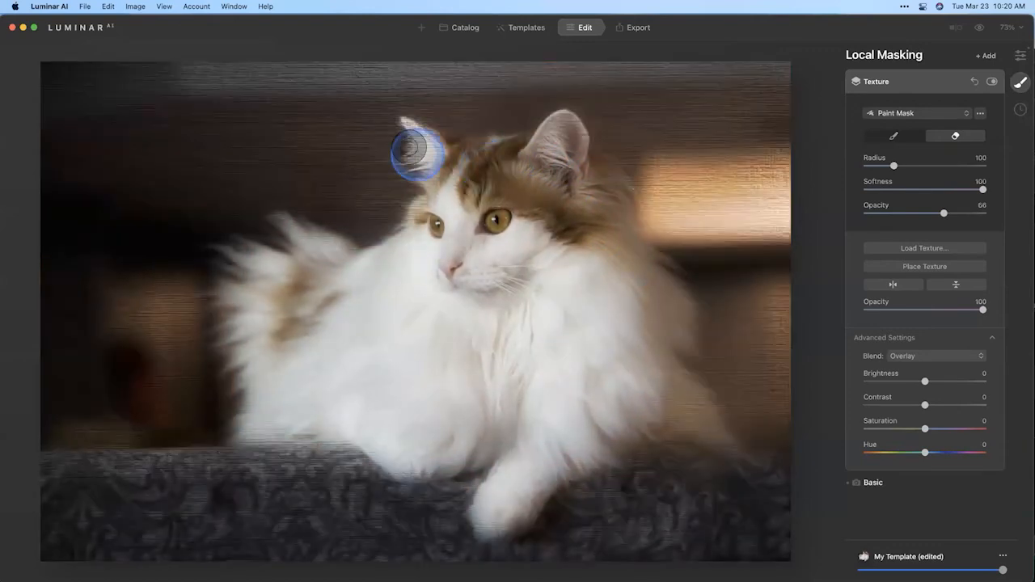
mouse_move(428, 143)
mouse_down()
mouse_move(403, 121)
mouse_move(444, 151)
mouse_move(411, 125)
mouse_move(533, 169)
mouse_move(550, 145)
mouse_move(552, 108)
mouse_move(546, 134)
mouse_move(560, 115)
mouse_move(567, 160)
mouse_move(604, 186)
mouse_move(620, 228)
mouse_move(610, 267)
mouse_up()
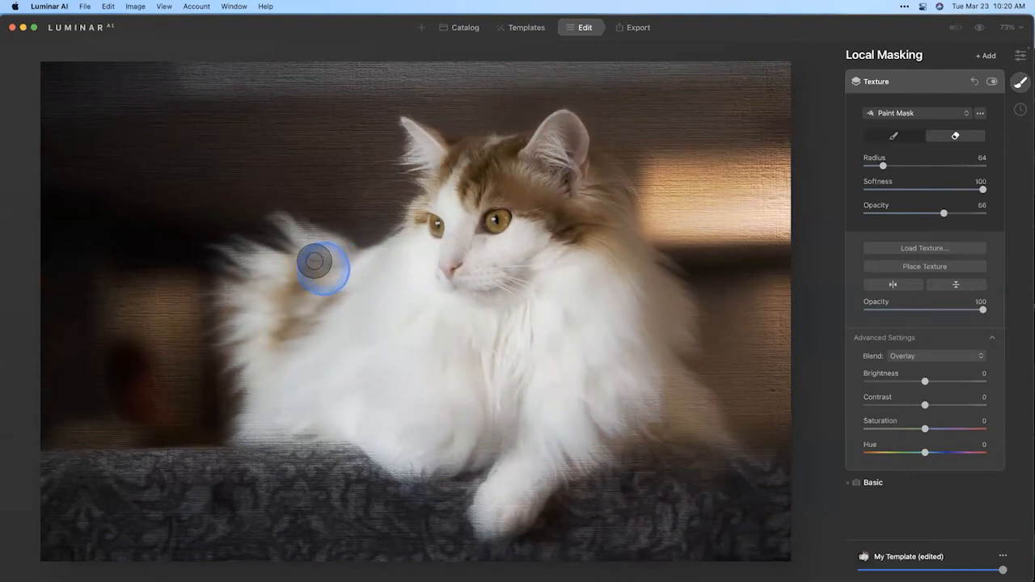
Step: Enlarge the mask eraser to a radius of 148 and erase the texture over the cat's tail and back
key(])
key(])
key(])
key(])
key(])
key(])
key(])
mouse_move(343, 261)
mouse_down()
mouse_move(302, 239)
mouse_move(241, 297)
mouse_move(224, 443)
mouse_move(254, 258)
mouse_up()
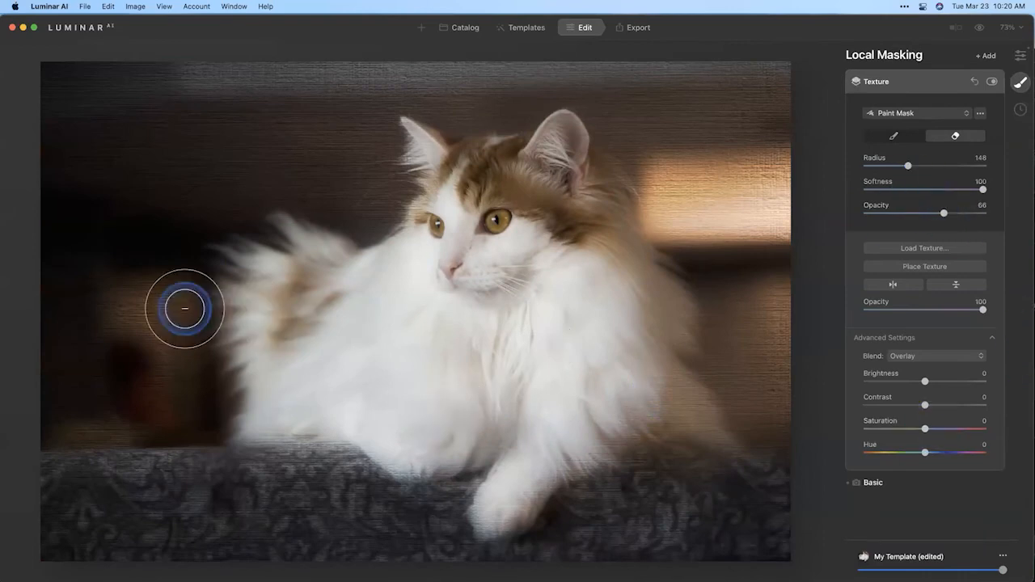
mouse_move(330, 263)
mouse_down()
mouse_move(236, 220)
mouse_move(242, 230)
mouse_up()
Step: Erase the remaining texture over the cat's front leg, belly, chest and the soft fur behind its shoulder
mouse_move(534, 480)
mouse_down()
mouse_move(497, 514)
mouse_move(485, 511)
mouse_move(515, 464)
mouse_move(393, 452)
mouse_move(268, 409)
mouse_up()
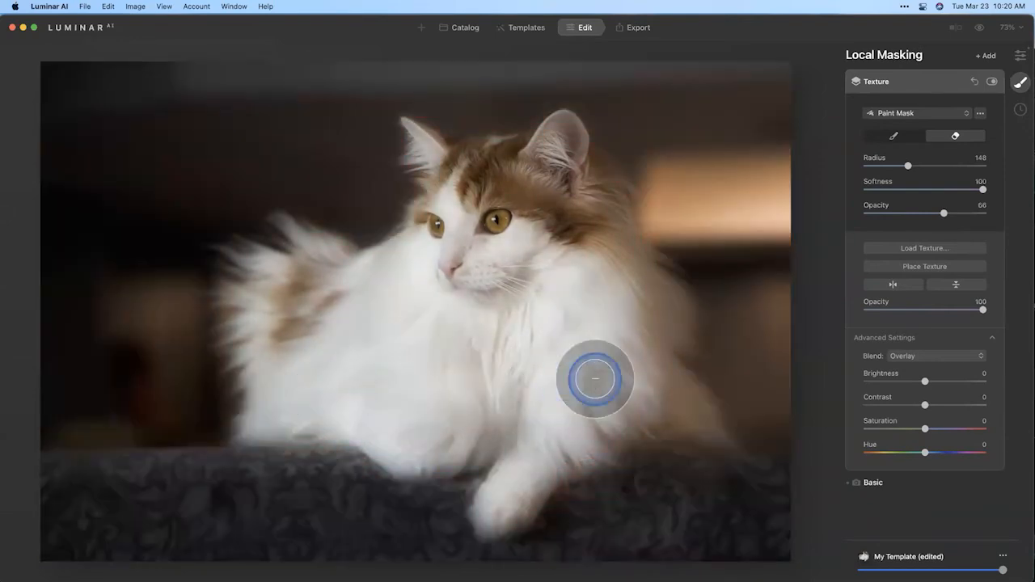
mouse_move(638, 395)
mouse_down()
mouse_move(702, 432)
mouse_move(634, 345)
mouse_move(633, 287)
mouse_move(662, 298)
mouse_move(663, 380)
mouse_up()
mouse_move(549, 368)
mouse_down()
mouse_move(521, 359)
mouse_move(456, 392)
mouse_move(481, 329)
mouse_move(536, 275)
mouse_move(474, 219)
mouse_move(452, 224)
mouse_move(578, 278)
mouse_move(592, 253)
mouse_move(564, 207)
mouse_move(642, 326)
mouse_move(638, 290)
mouse_move(574, 152)
mouse_move(529, 150)
mouse_move(532, 128)
mouse_move(552, 158)
mouse_move(513, 175)
mouse_move(422, 130)
mouse_move(413, 235)
mouse_move(372, 285)
mouse_up()
drag(509, 409, 655, 498)
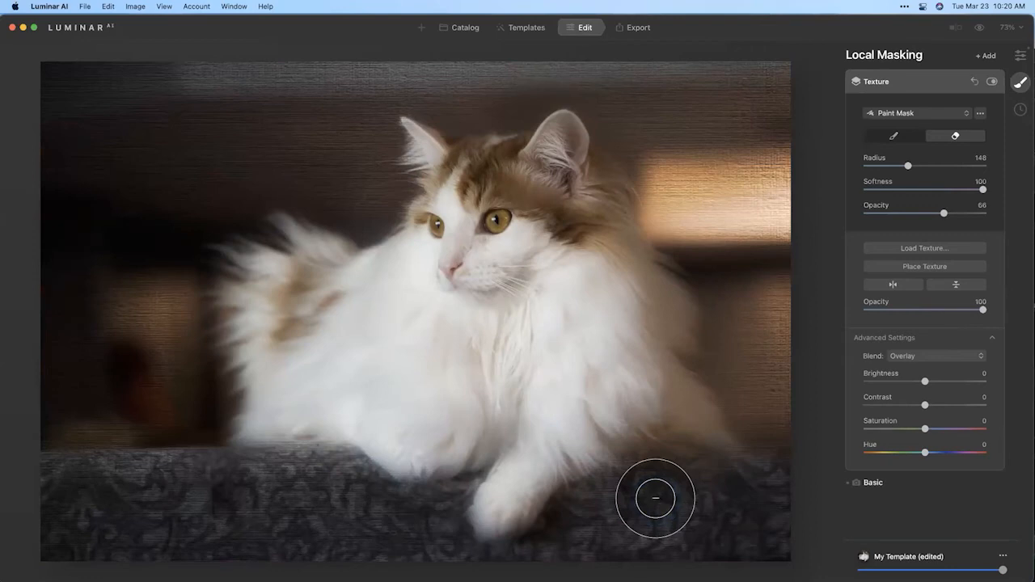
mouse_move(654, 498)
mouse_down()
mouse_move(688, 453)
mouse_move(720, 307)
mouse_up()
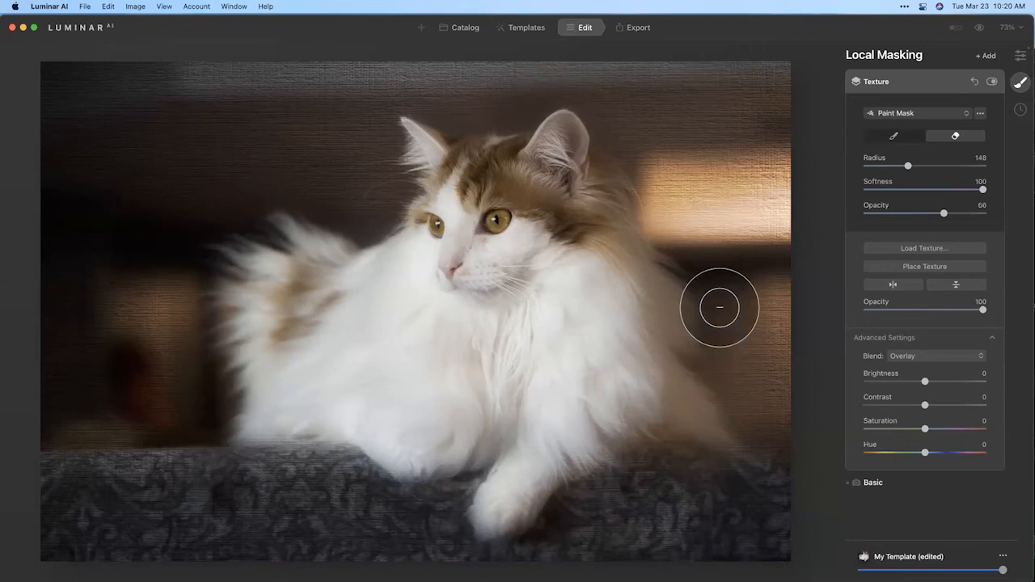
drag(720, 307, 689, 286)
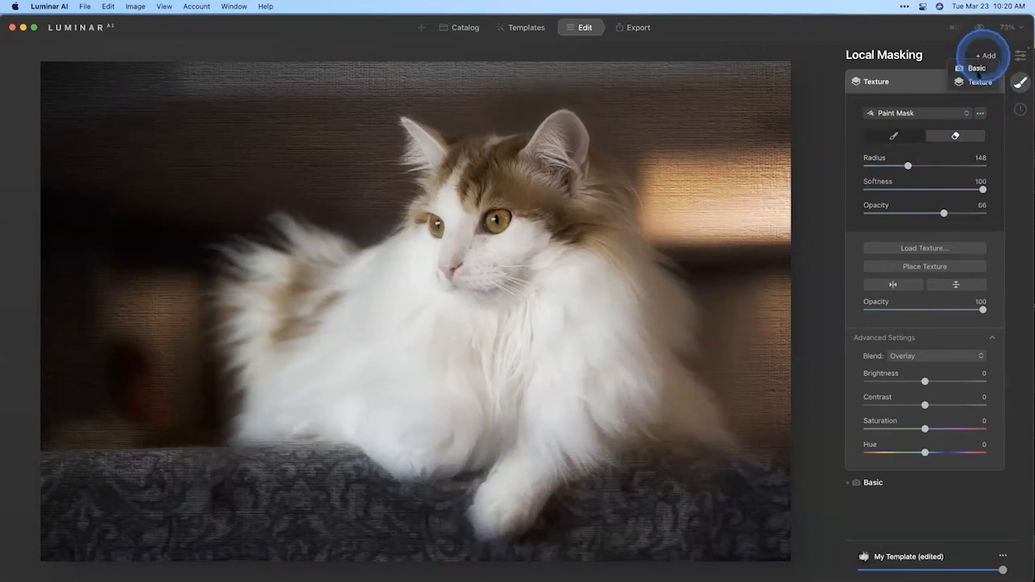
Step: Add a second Texture adjustment to the local masking and open its texture file chooser
click(978, 83)
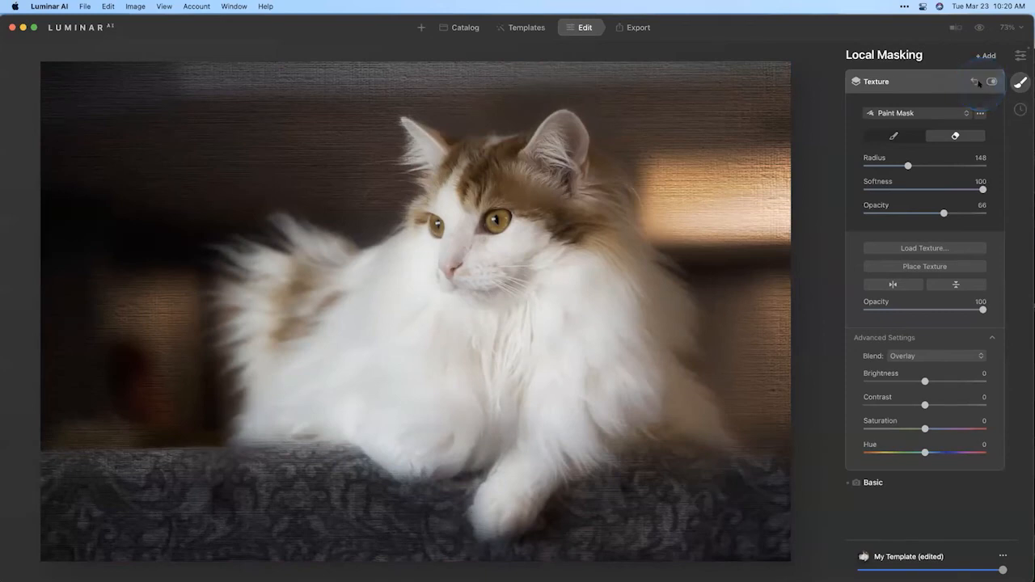
click(928, 296)
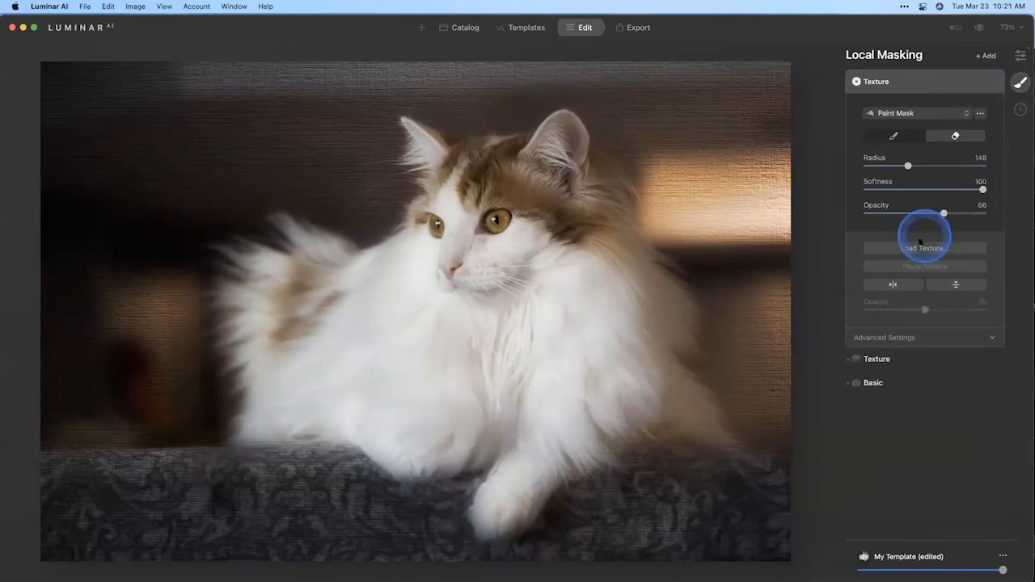
click(915, 248)
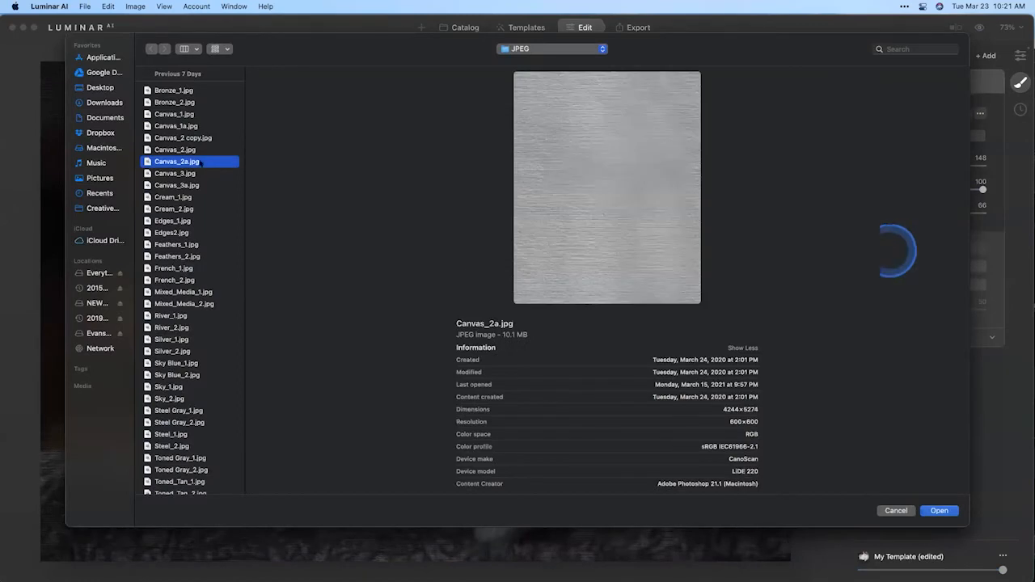
Step: Preview the texture files from Canvas_3.jpg through Sky_1.jpg and load Sky Blue_2.jpg as the texture
click(175, 173)
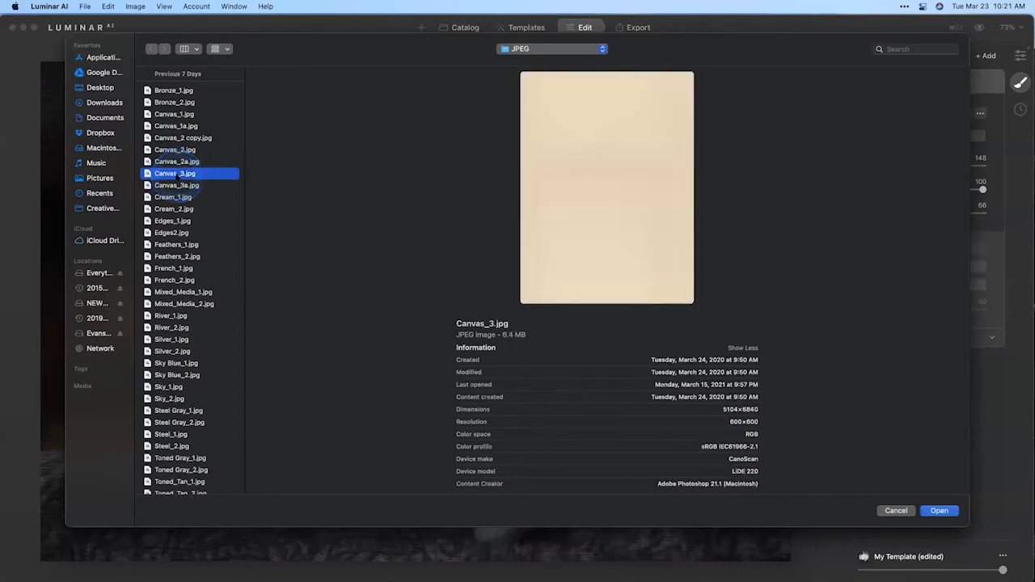
key(Down)
key(Down)
key(Down)
key(Down)
key(Down)
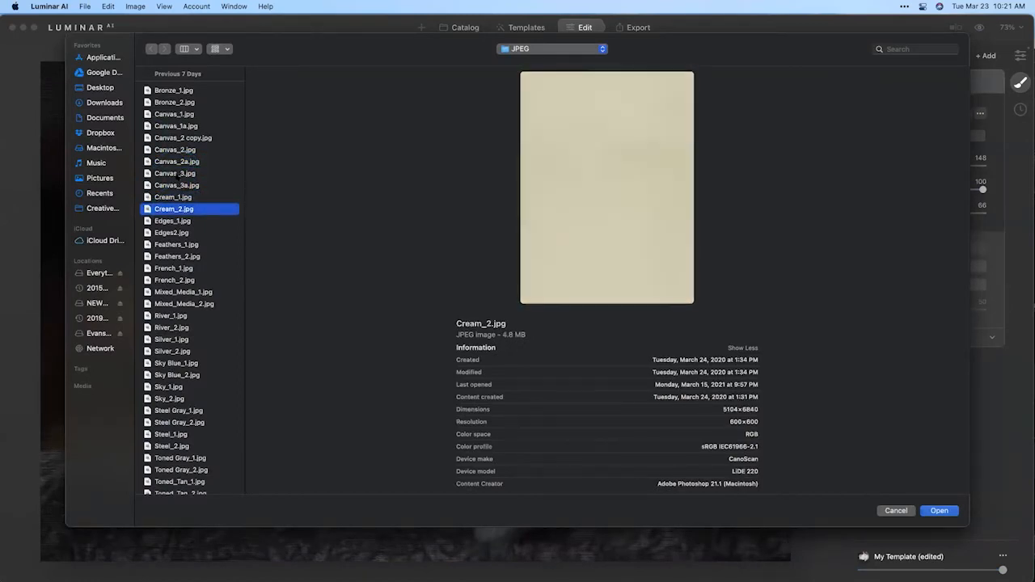
key(Down)
key(Down)
key(Down)
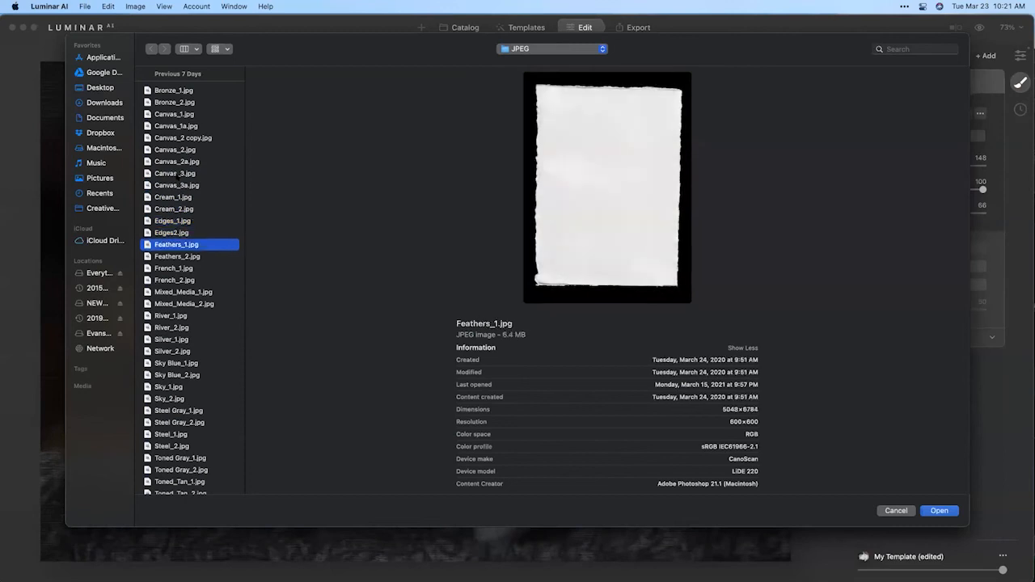
key(Down)
key(Down)
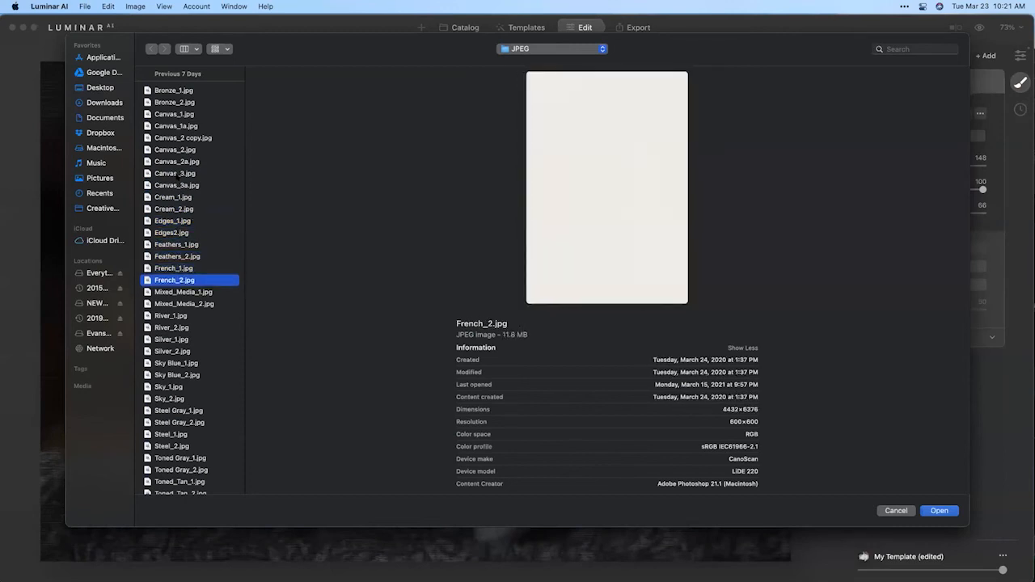
key(Down)
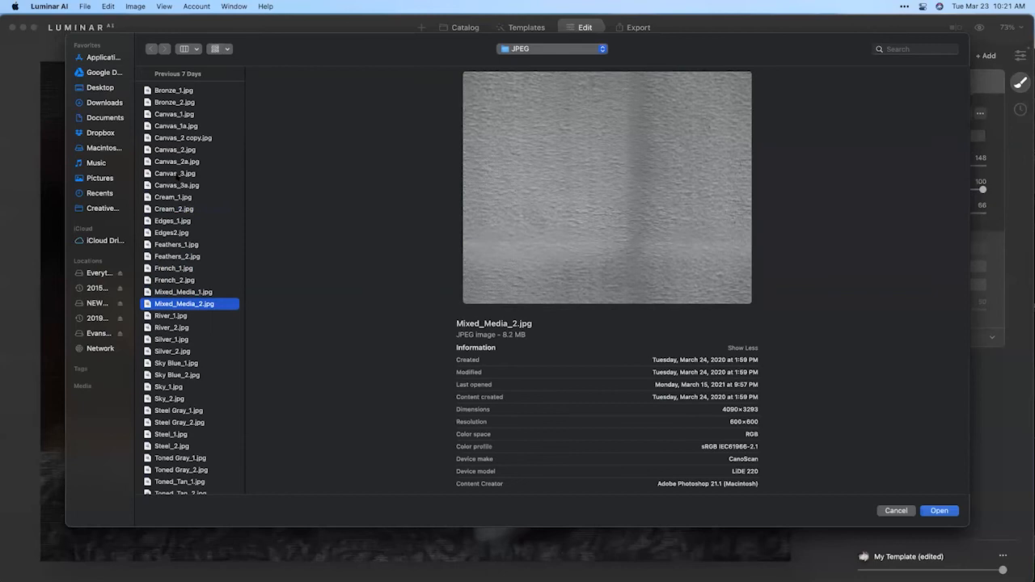
key(Down)
key(Down)
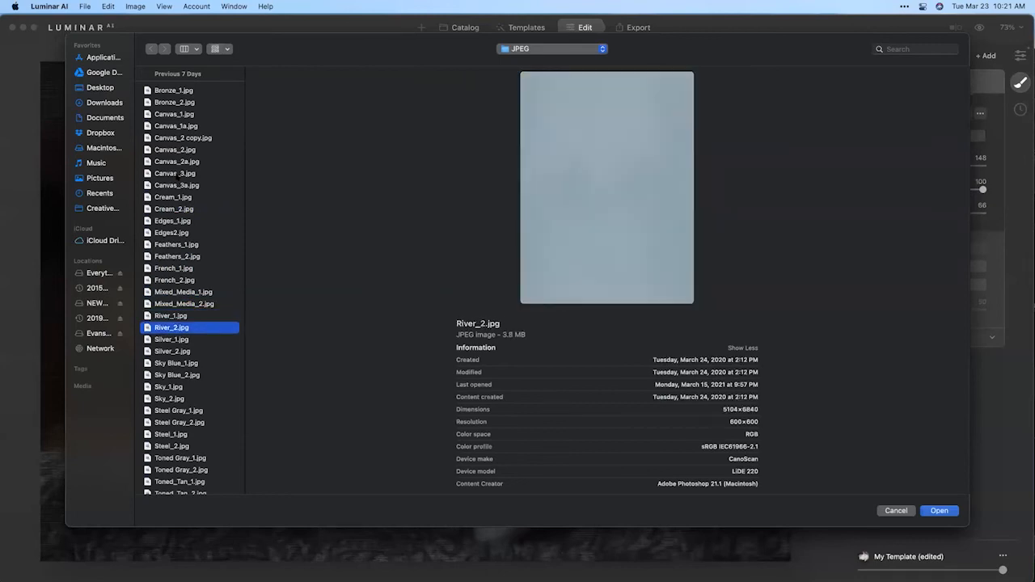
key(Down)
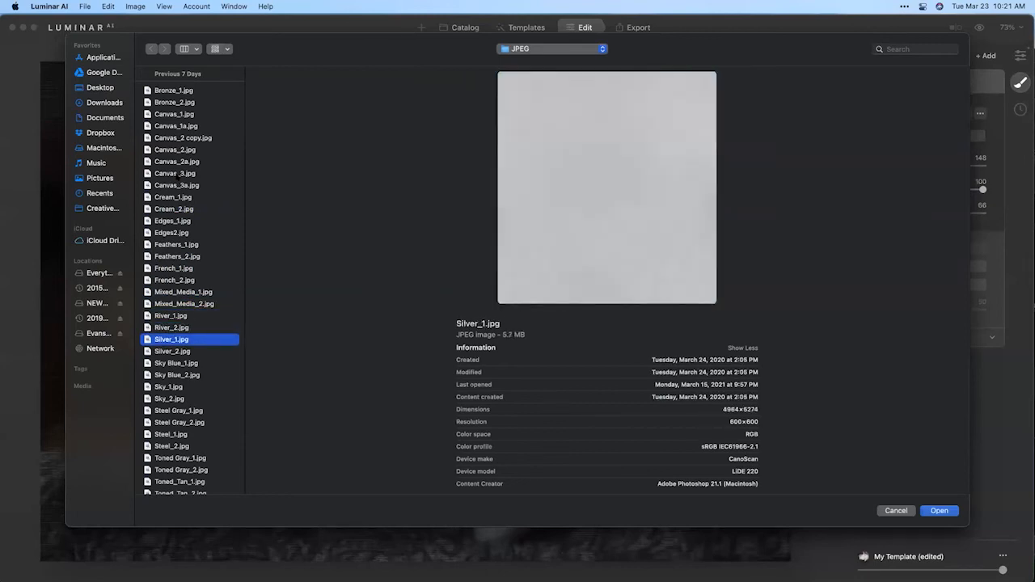
key(Down)
key(Down)
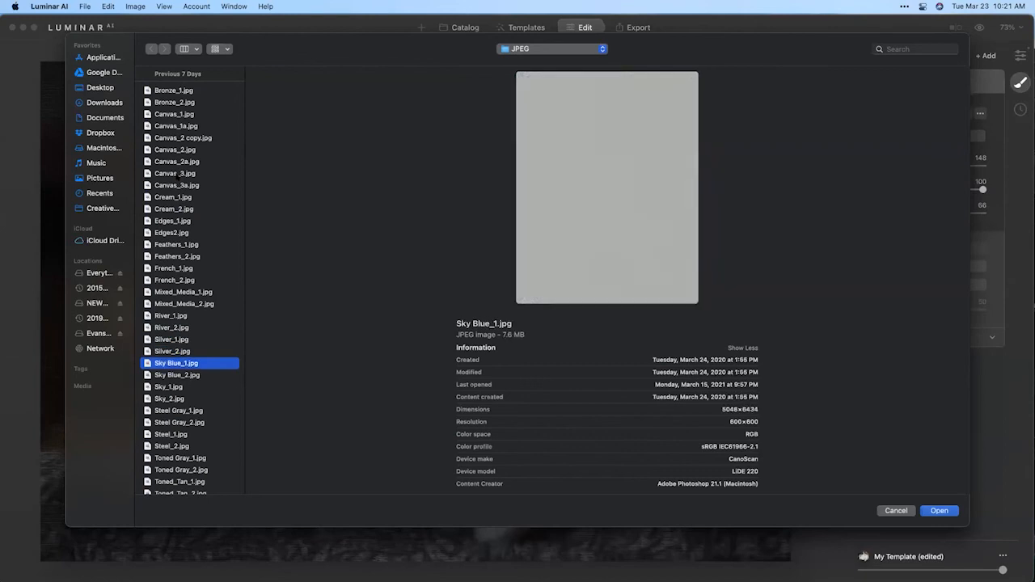
key(Down)
key(Down)
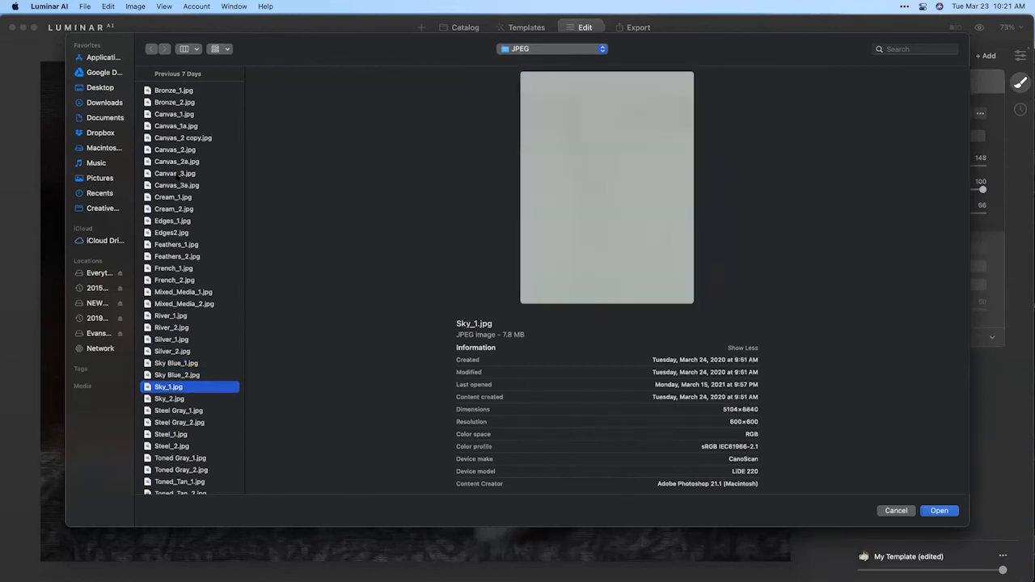
key(Up)
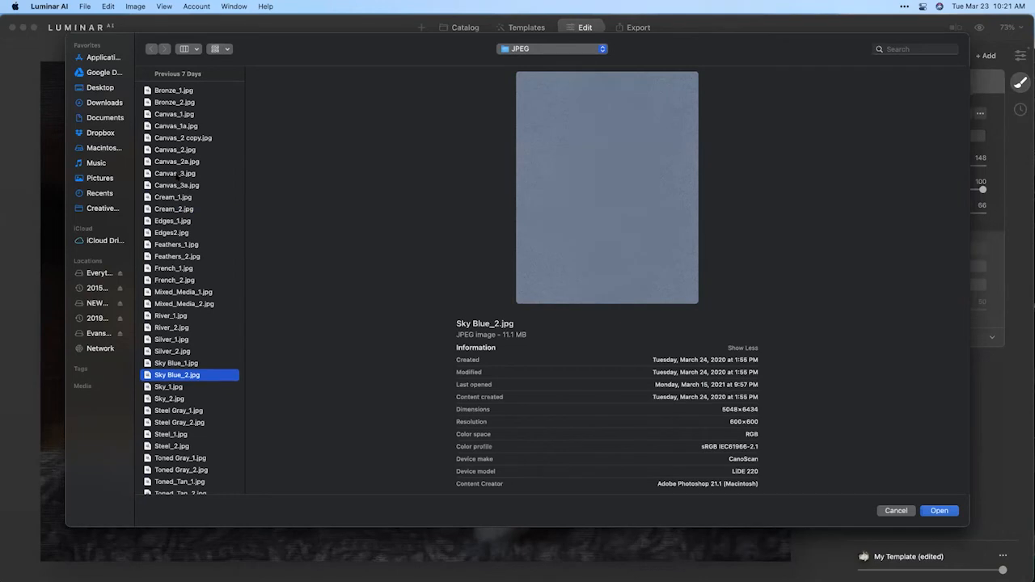
click(937, 510)
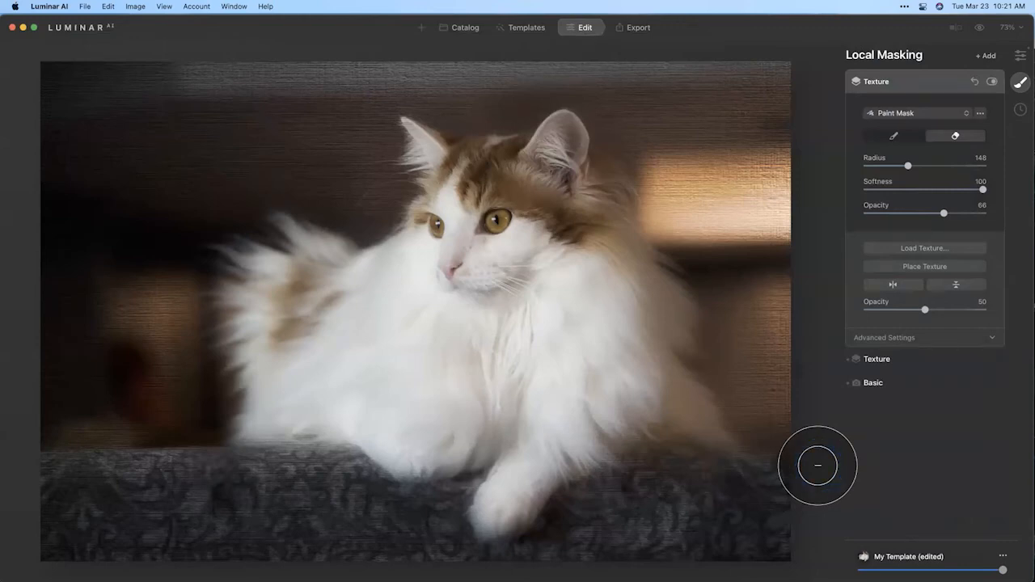
click(818, 465)
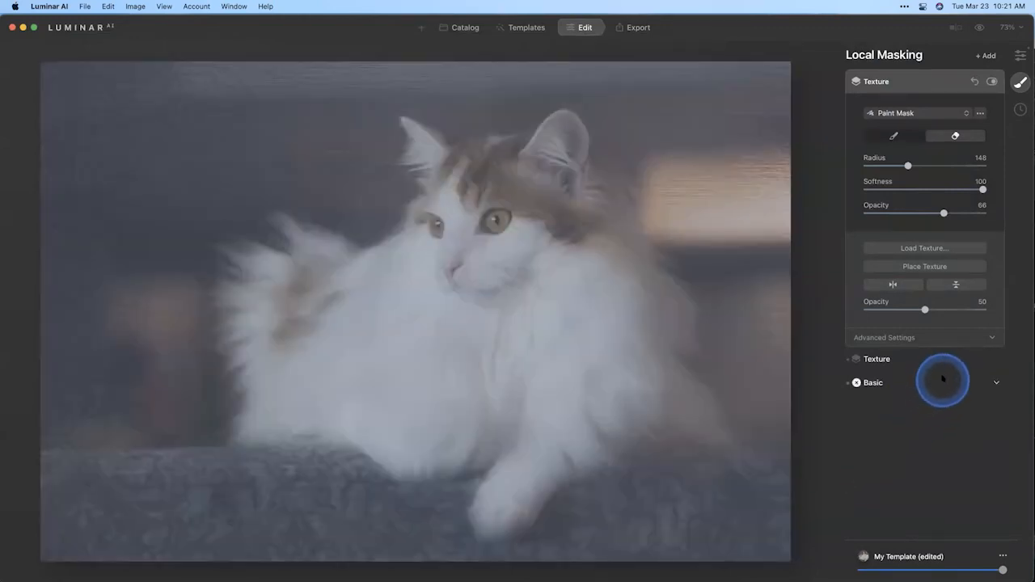
Step: Reposition the placed blue texture at 25% zoom and shrink all four sides until it closely surrounds the photo
click(946, 267)
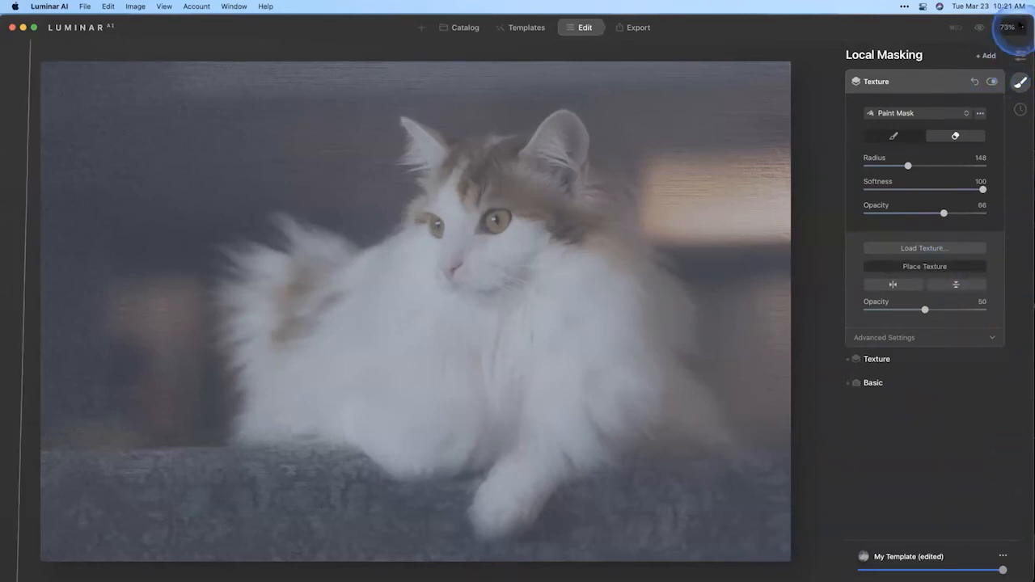
click(1007, 26)
click(989, 63)
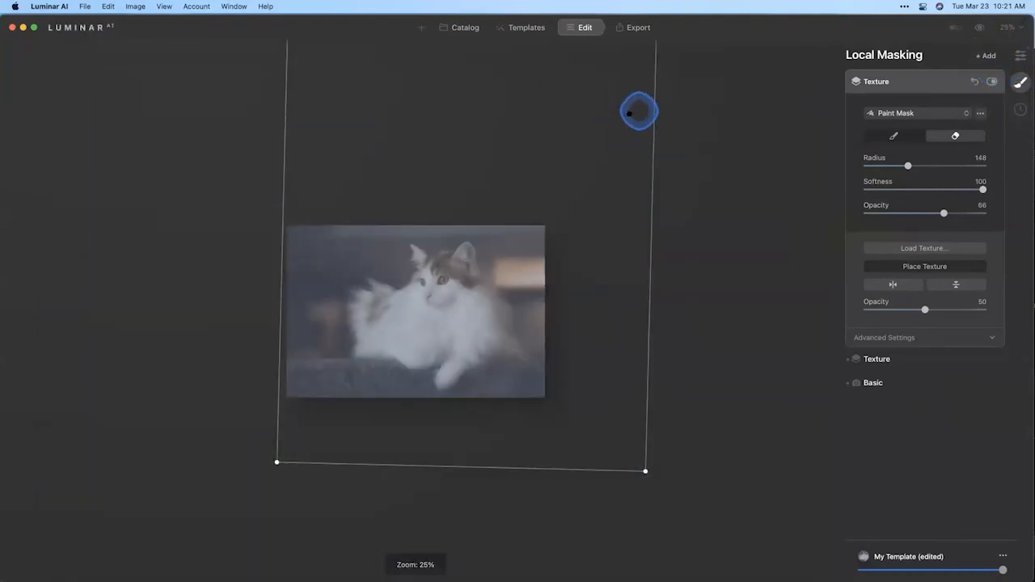
drag(638, 108, 613, 167)
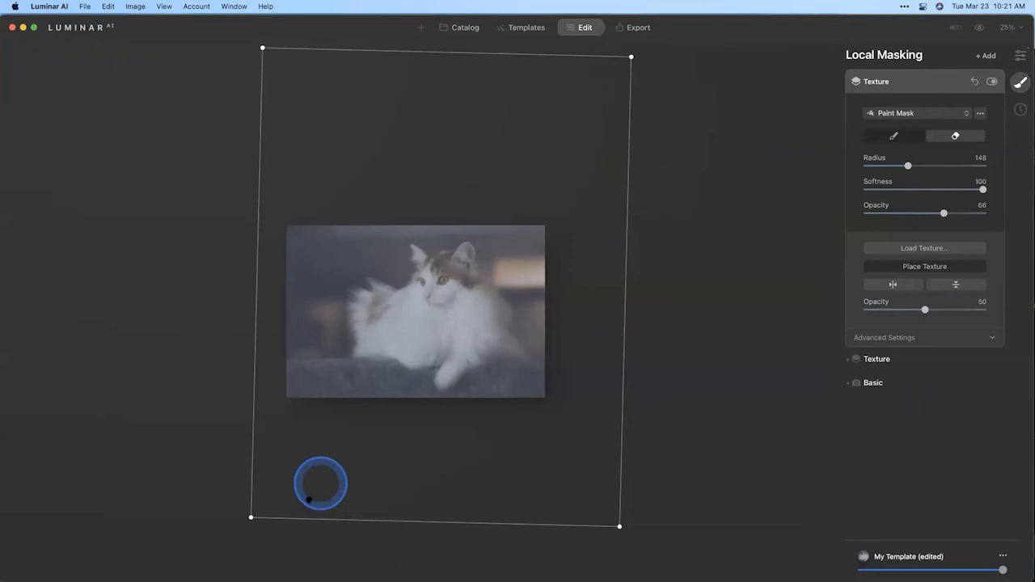
drag(312, 518, 332, 402)
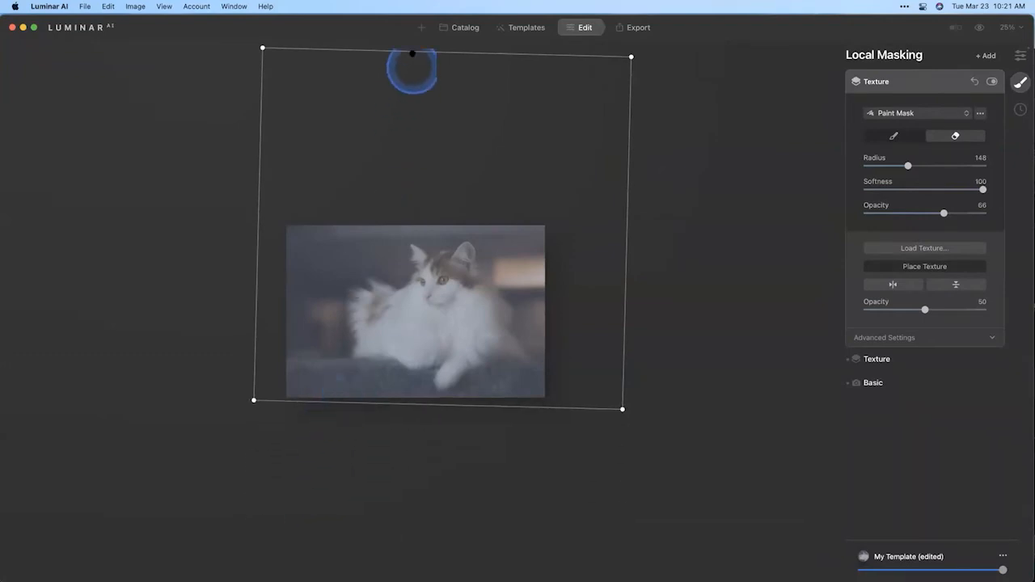
drag(411, 52, 397, 213)
drag(627, 296, 559, 305)
drag(256, 303, 268, 299)
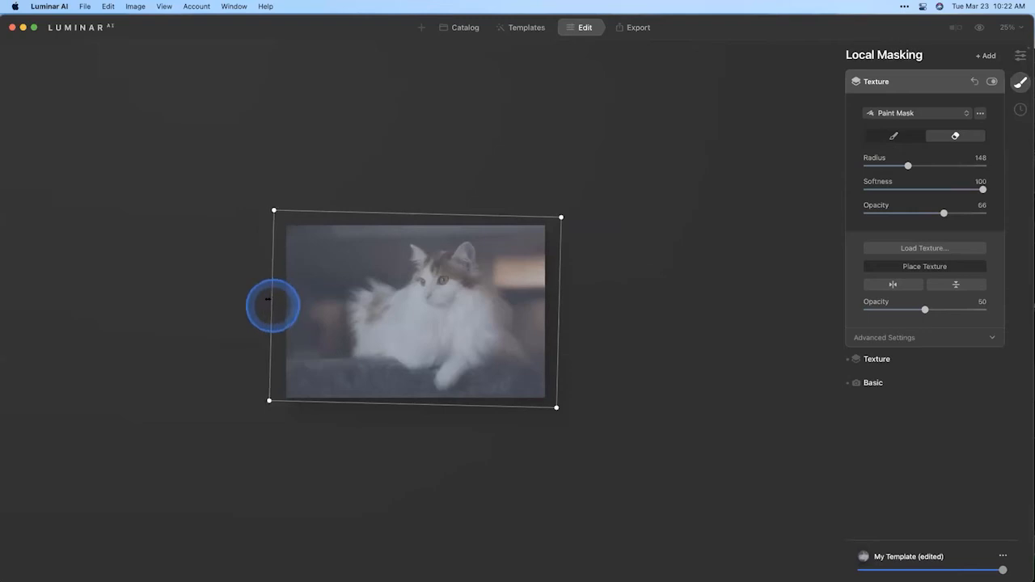
drag(334, 187, 311, 222)
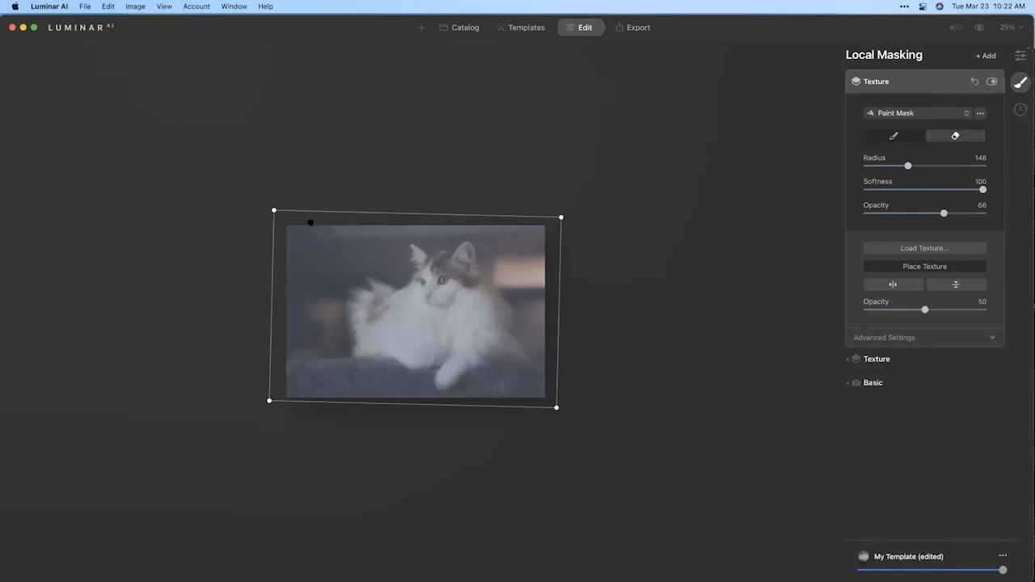
key(Return)
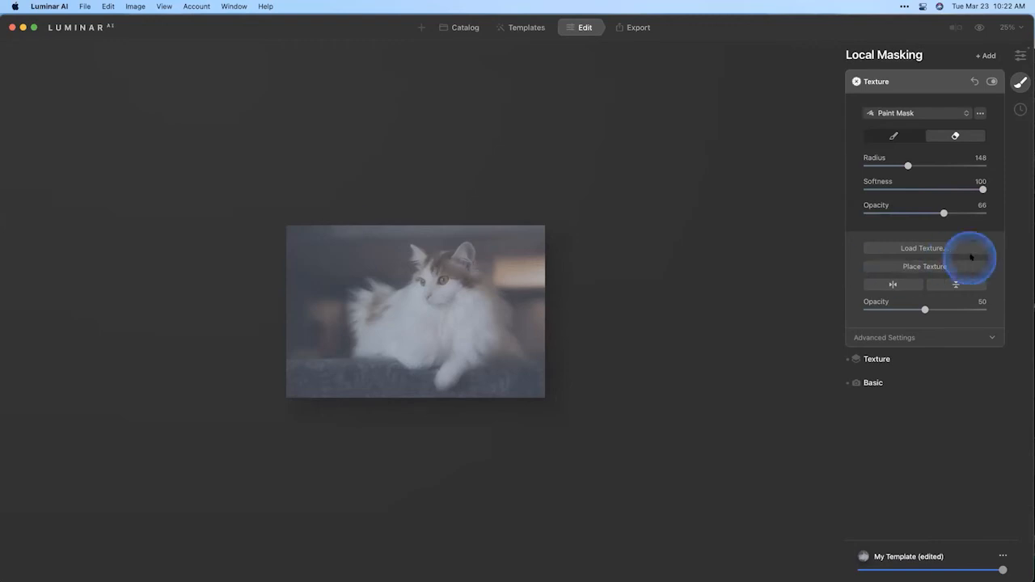
Step: Fit the photo to the screen, then set the blue texture's opacity to 100 and its blend mode to Multiply
click(1009, 27)
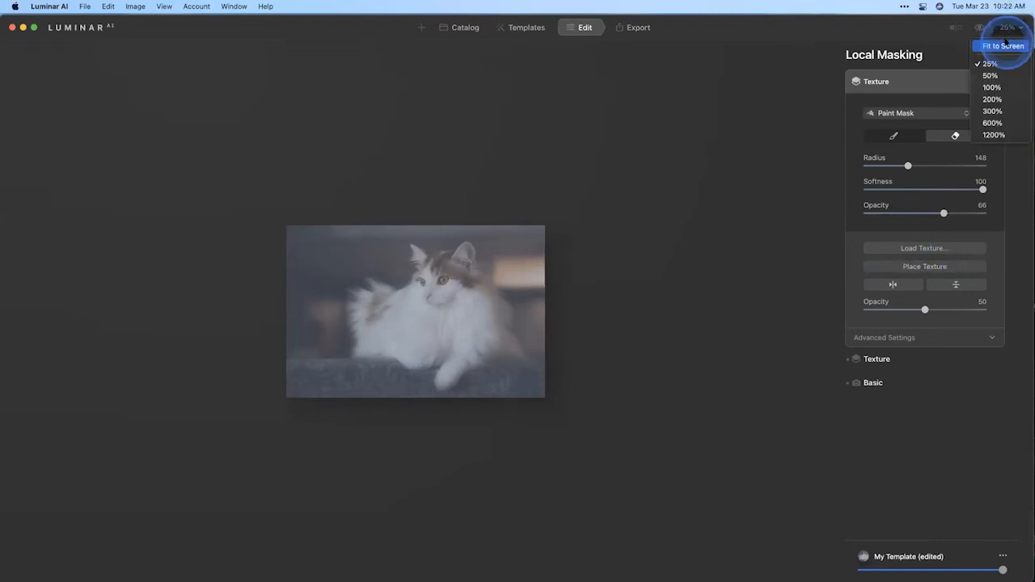
click(1002, 45)
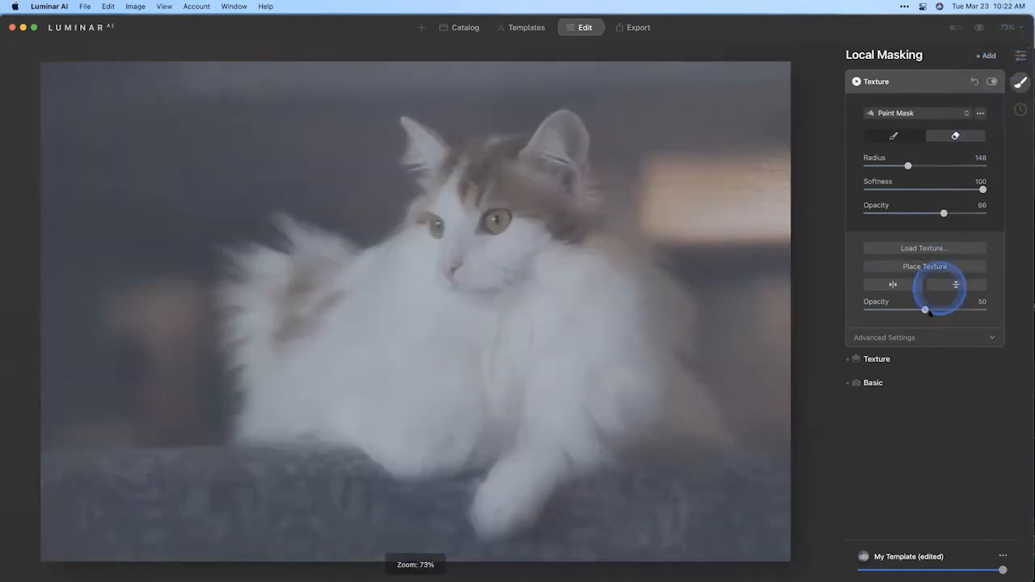
drag(924, 309, 1010, 315)
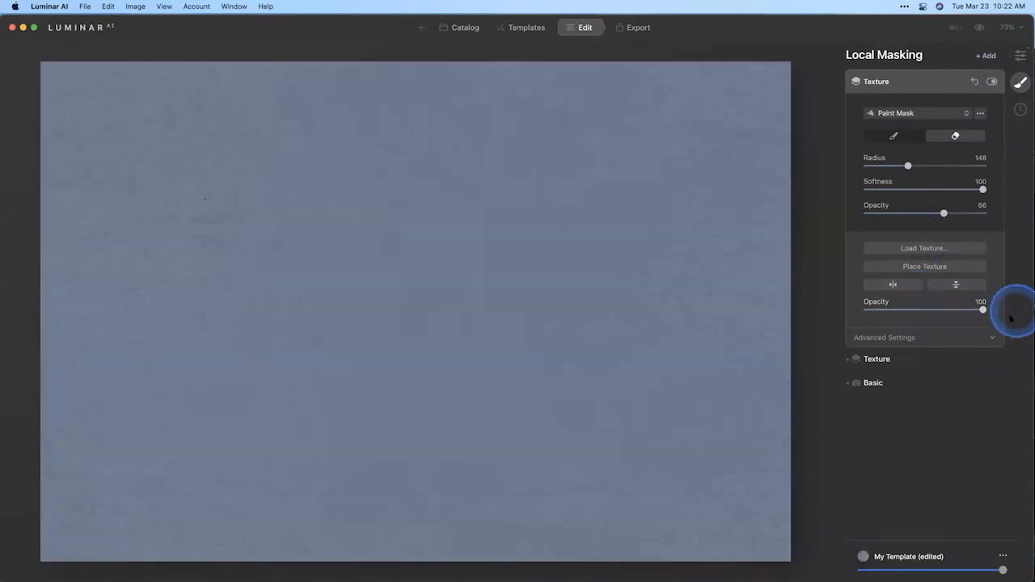
click(930, 339)
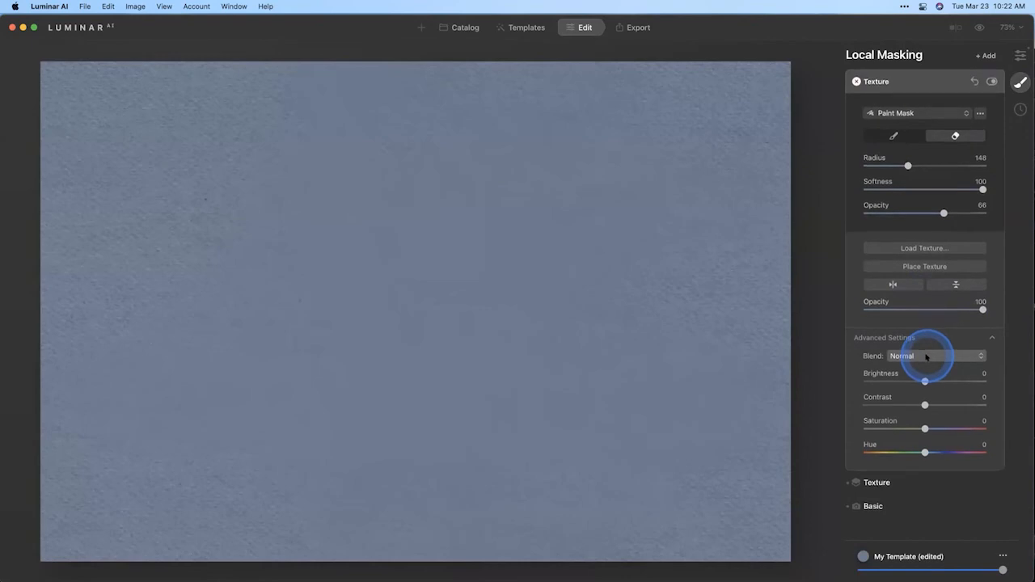
click(927, 356)
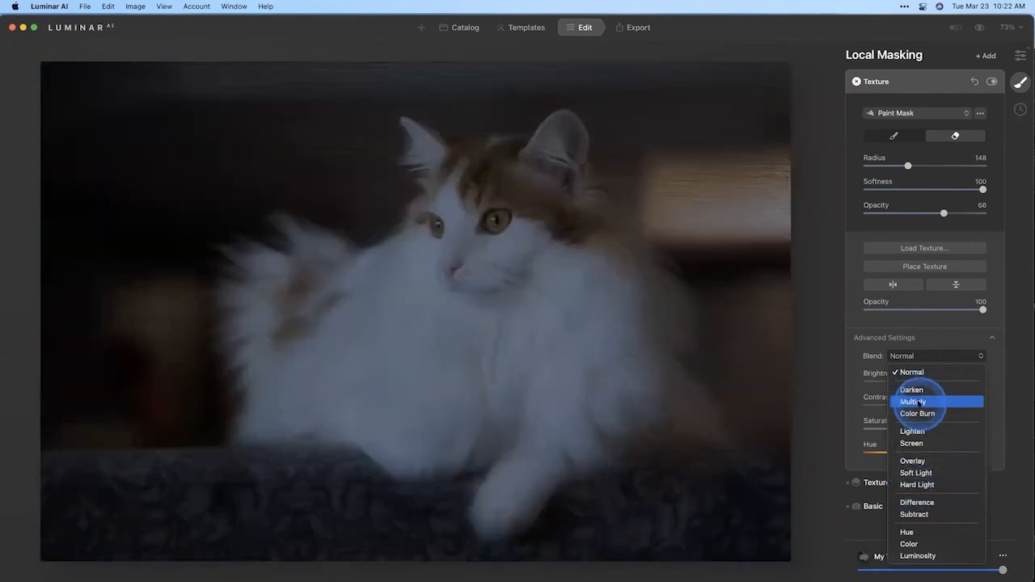
click(920, 402)
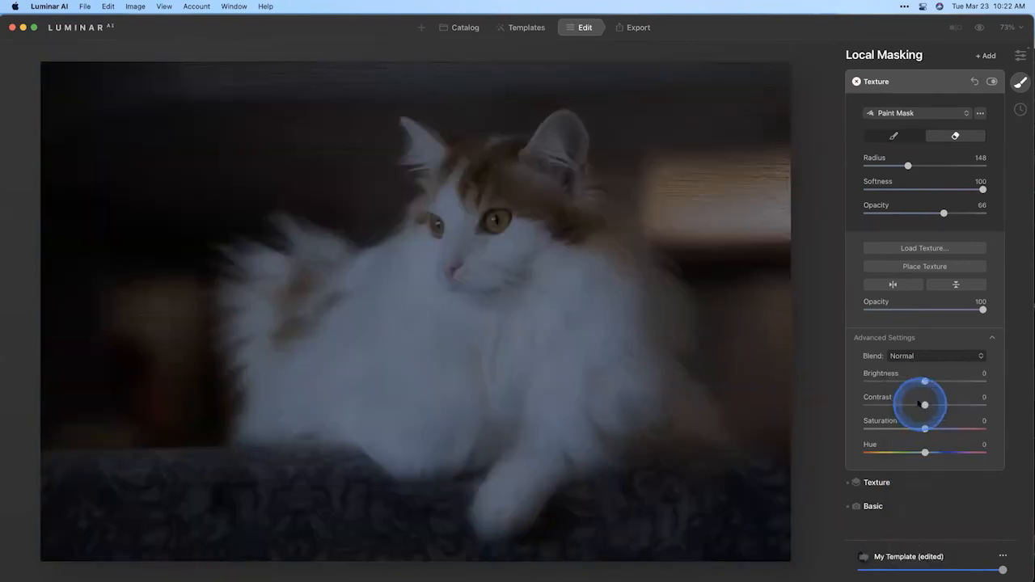
Step: Lower the blue texture's brightness to -66 and reduce its opacity to 55
mouse_move(841, 420)
mouse_down()
mouse_move(738, 286)
mouse_move(750, 162)
mouse_move(686, 142)
mouse_move(684, 204)
mouse_move(734, 251)
mouse_move(720, 137)
mouse_move(672, 118)
mouse_move(708, 178)
mouse_move(734, 262)
mouse_move(709, 199)
mouse_up()
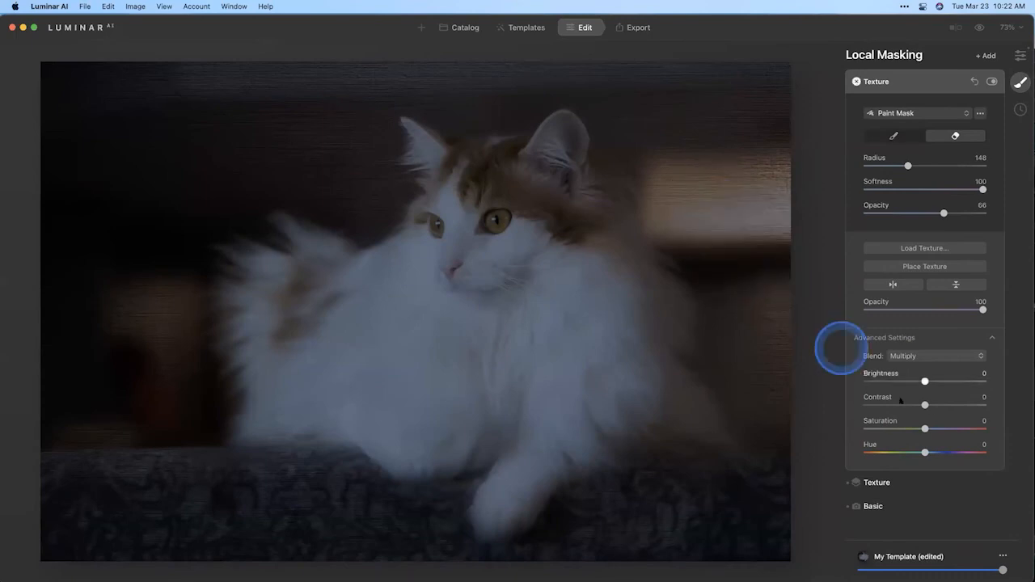
drag(924, 379, 886, 379)
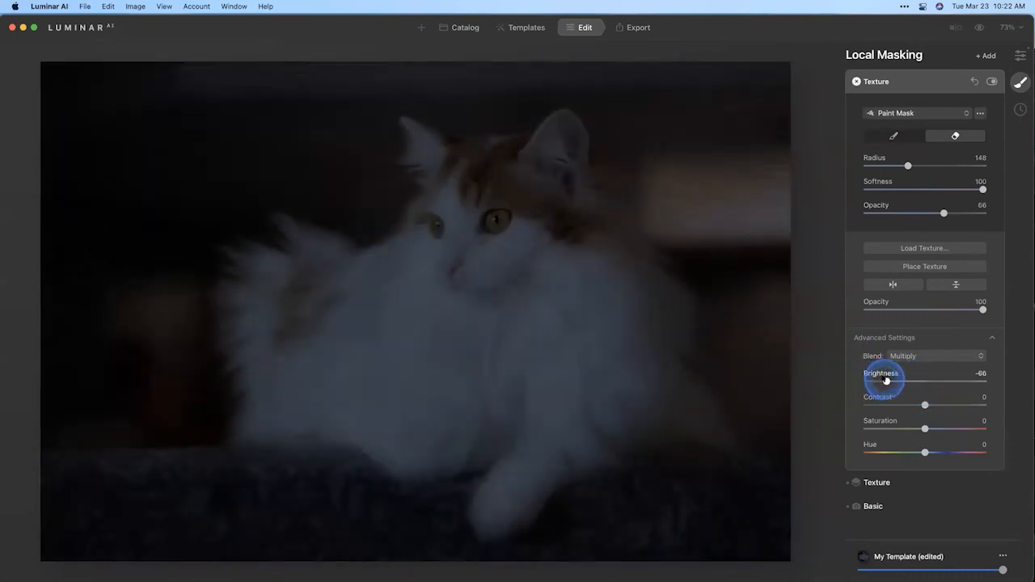
click(933, 404)
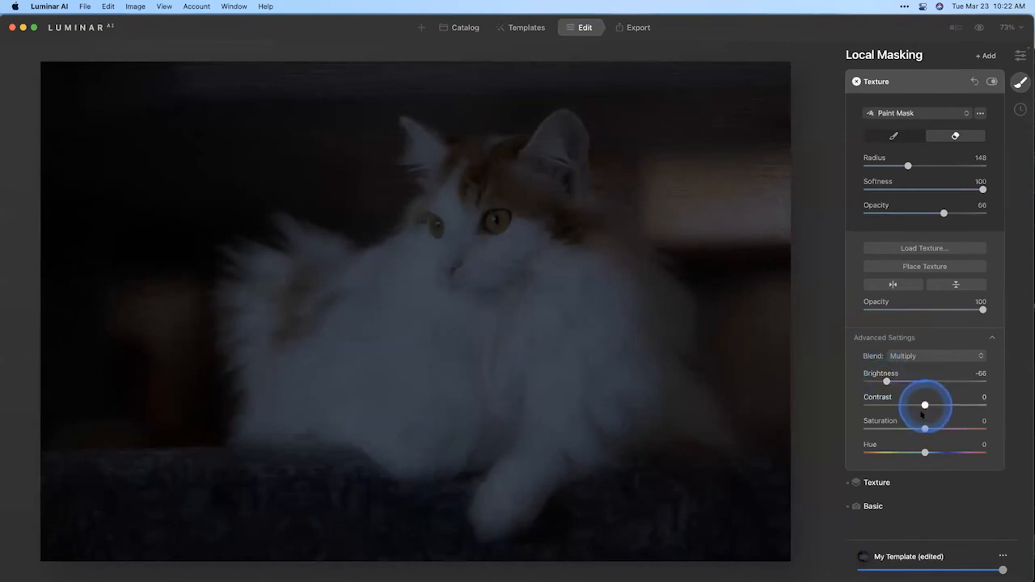
click(929, 439)
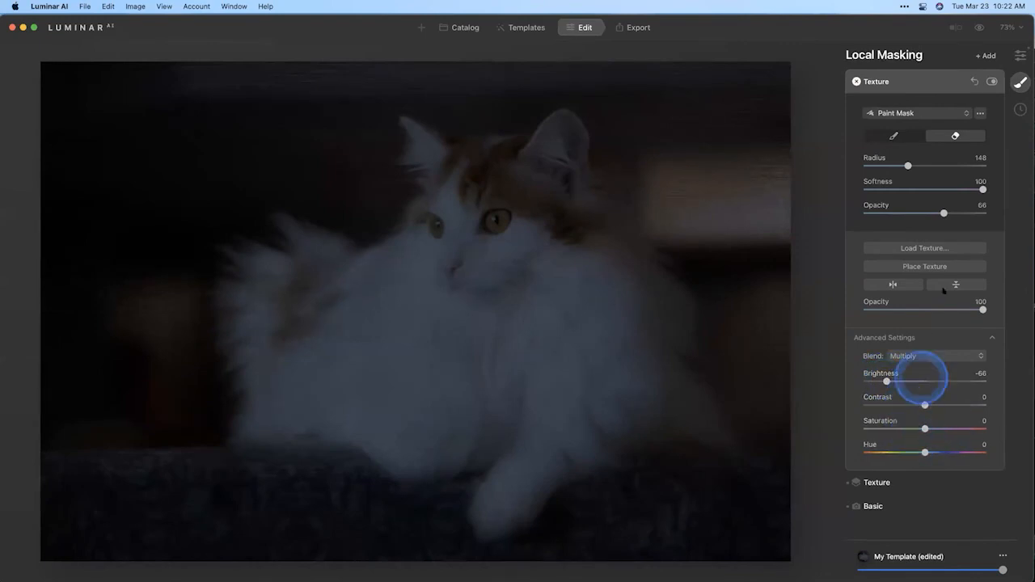
drag(982, 309, 931, 309)
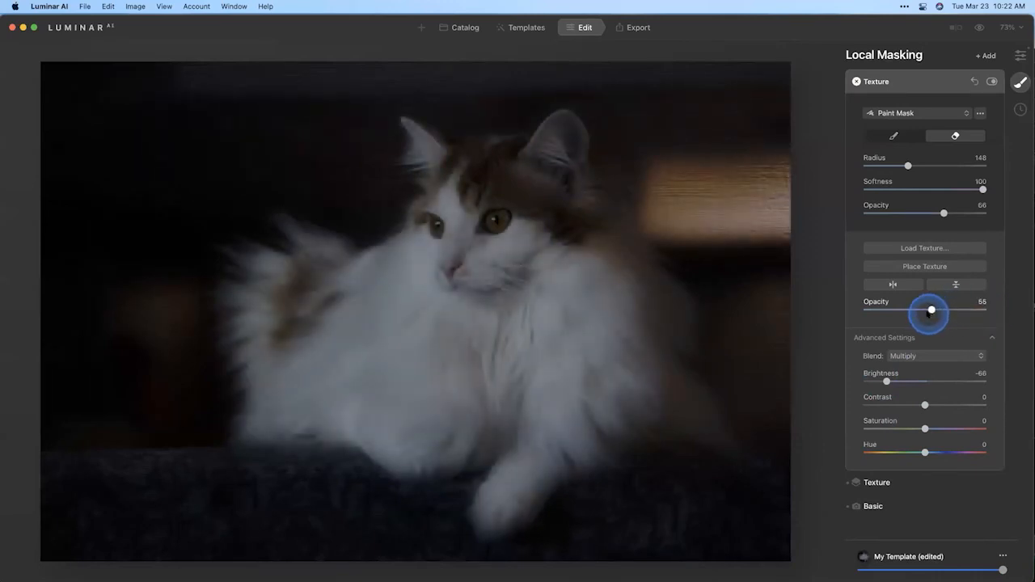
Step: Copy the paint mask from the canvas Texture adjustment and paste it onto the blue Texture adjustment
mouse_move(377, 312)
mouse_down()
mouse_move(526, 253)
mouse_move(482, 225)
mouse_move(469, 349)
mouse_move(385, 381)
mouse_move(551, 449)
mouse_move(542, 441)
mouse_move(560, 423)
mouse_move(628, 389)
mouse_move(832, 335)
mouse_move(868, 362)
mouse_move(879, 483)
mouse_up()
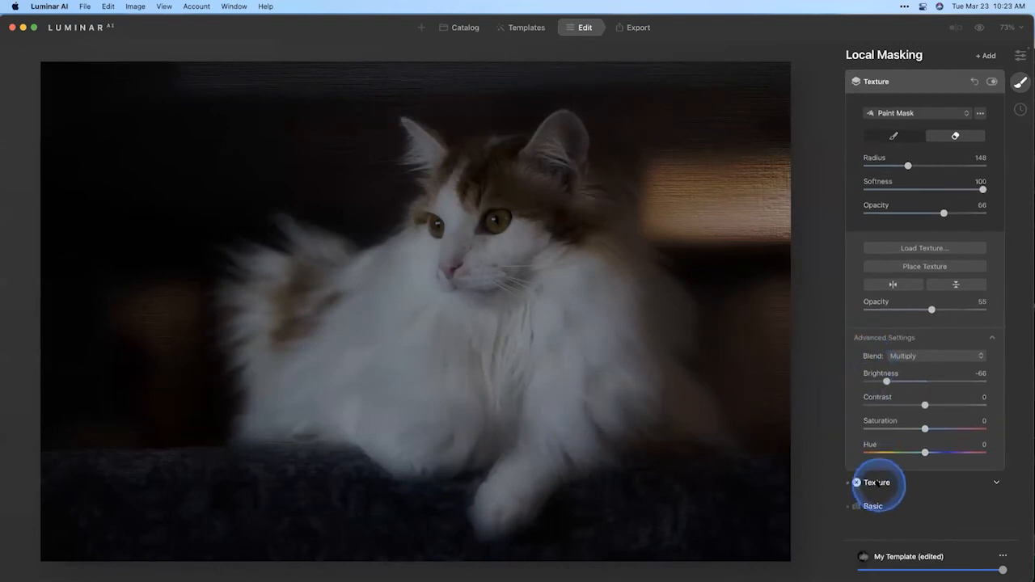
click(879, 482)
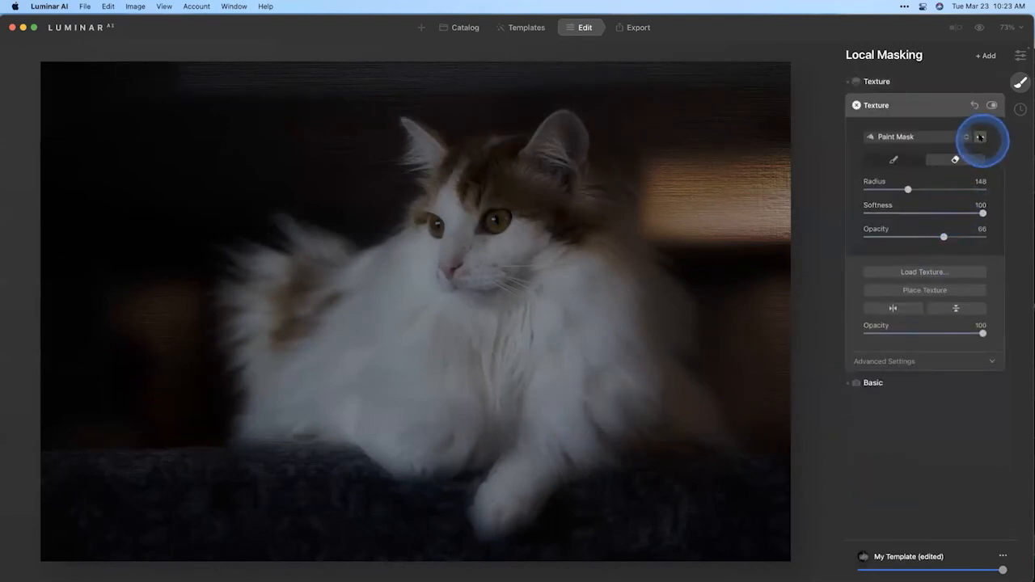
click(979, 138)
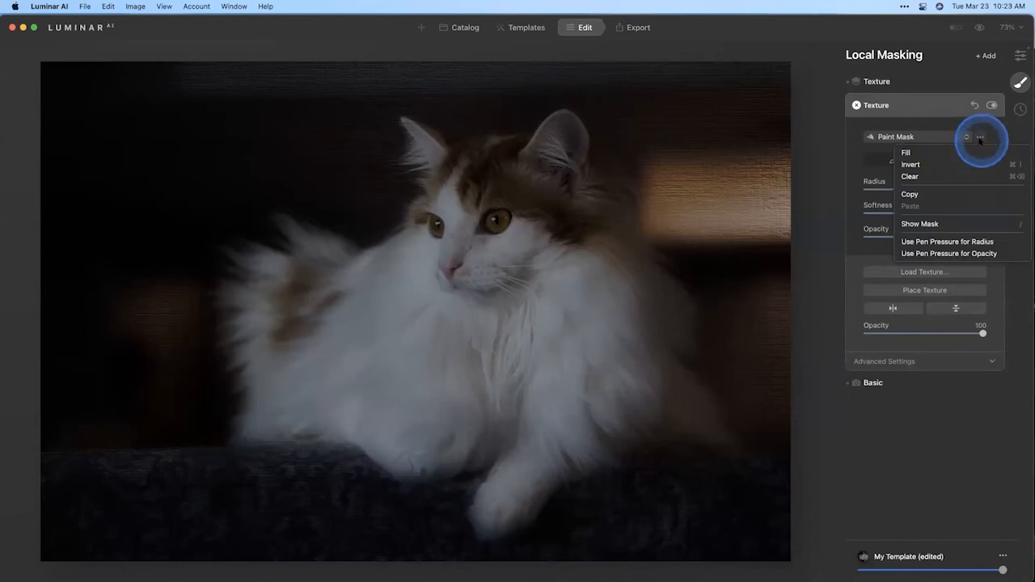
click(920, 178)
click(885, 84)
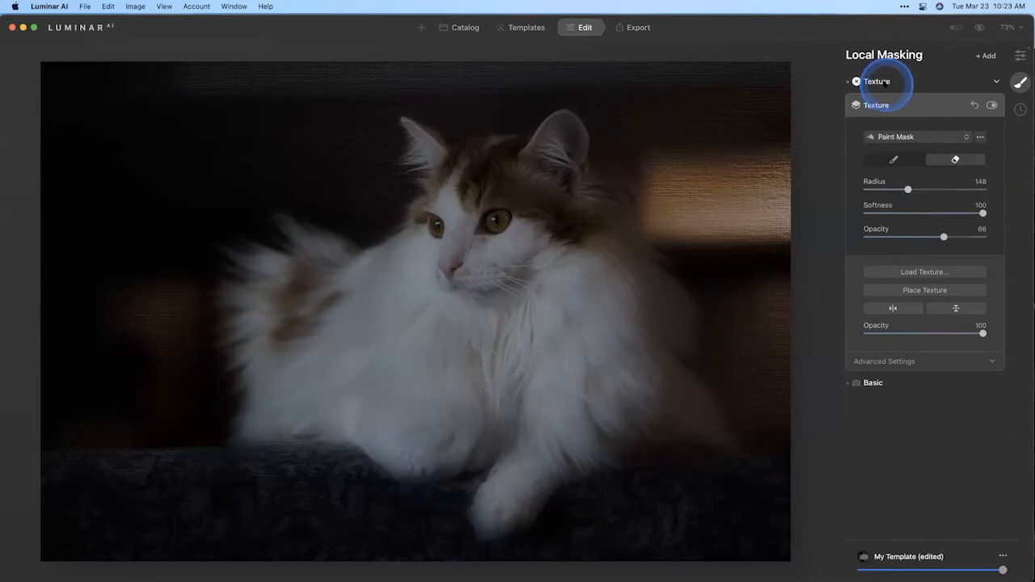
click(979, 113)
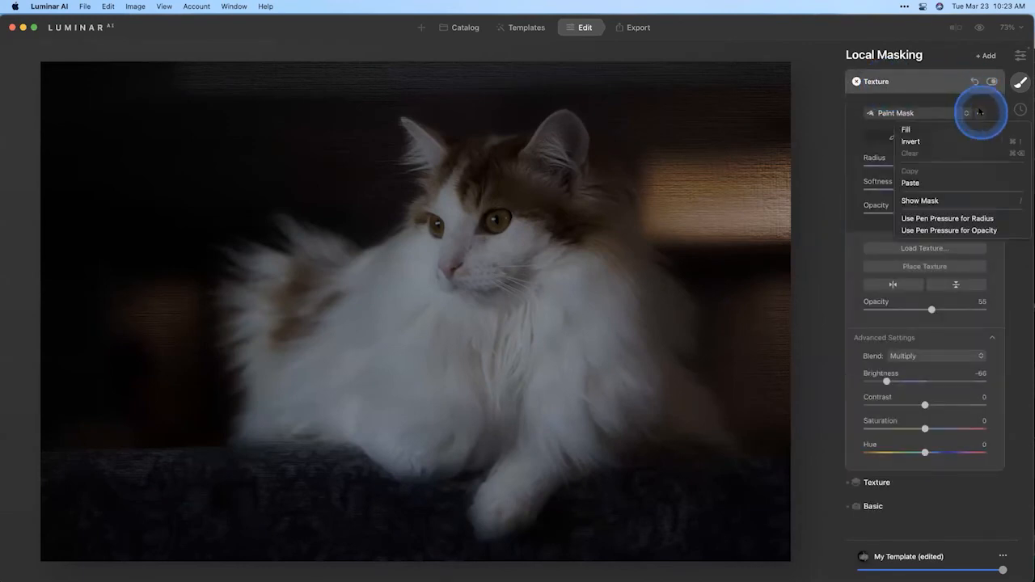
click(942, 179)
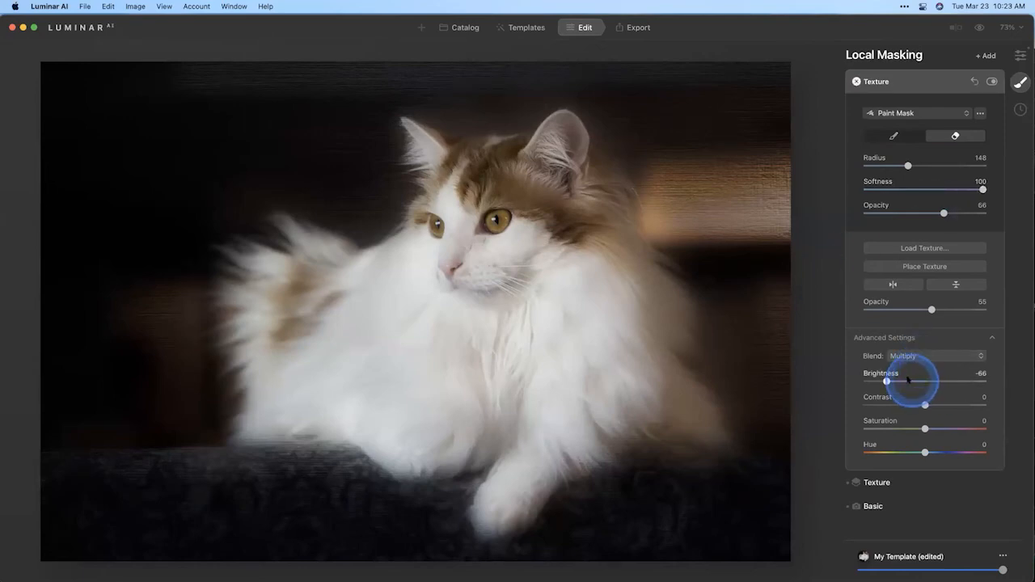
Step: Set the blue texture's brightness to -35, contrast to -35, saturation to 51, hue to 9 and opacity to 83
drag(889, 380, 908, 380)
drag(924, 404, 925, 455)
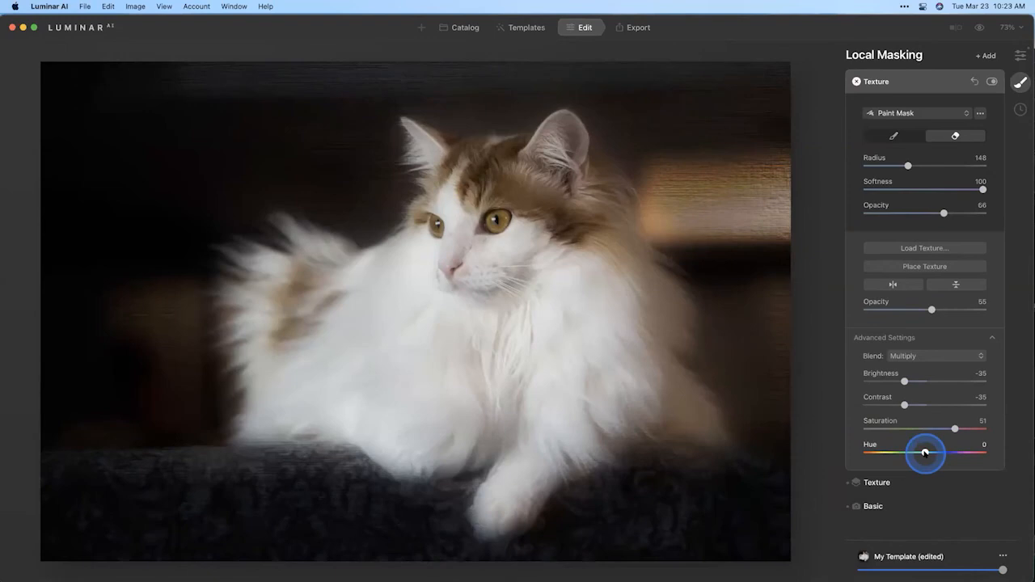
drag(883, 452, 928, 452)
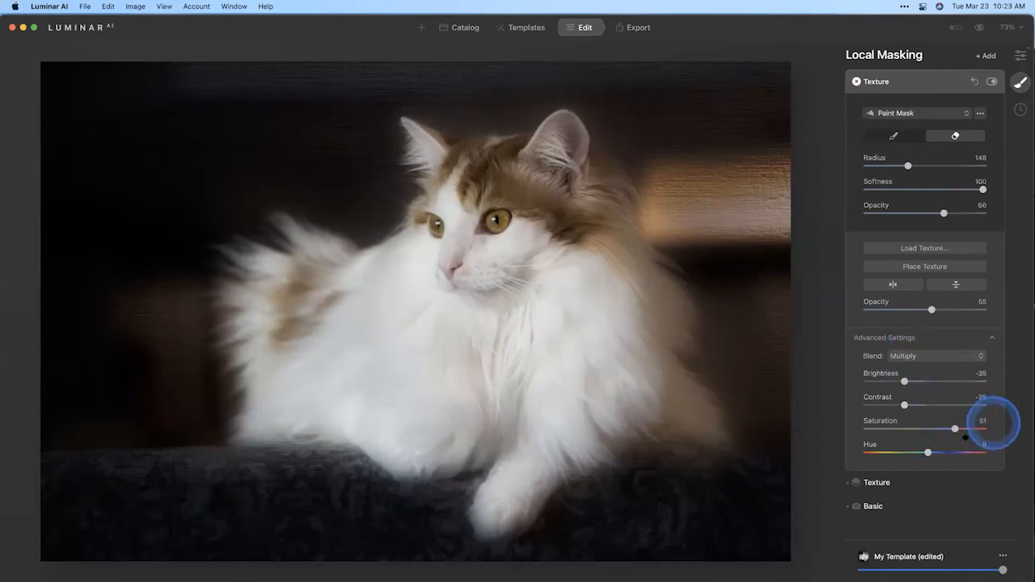
drag(933, 310, 960, 309)
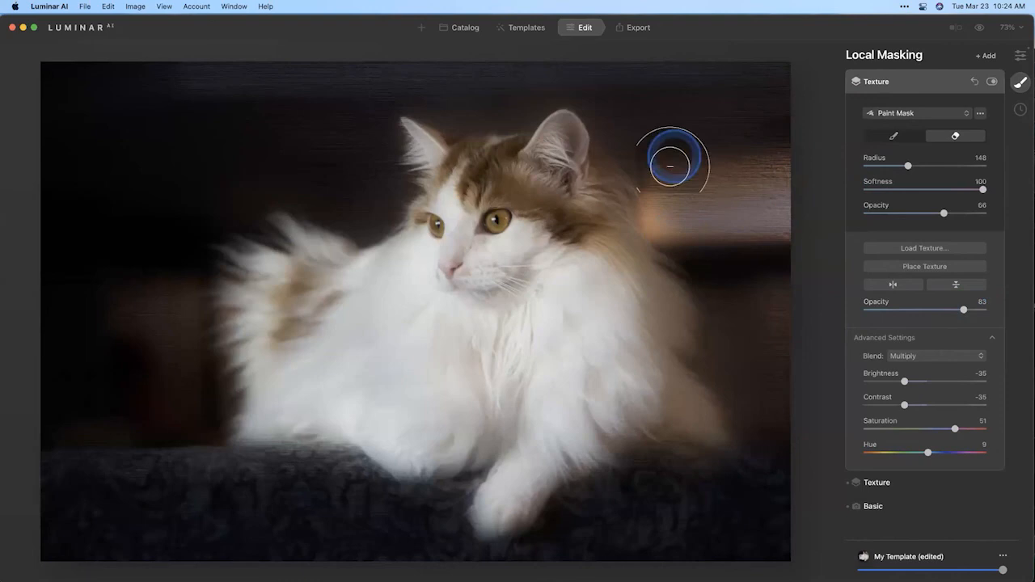
Step: Paint the blue texture over the bright background patch beside the cat's head, then collapse the Texture adjustment
click(894, 135)
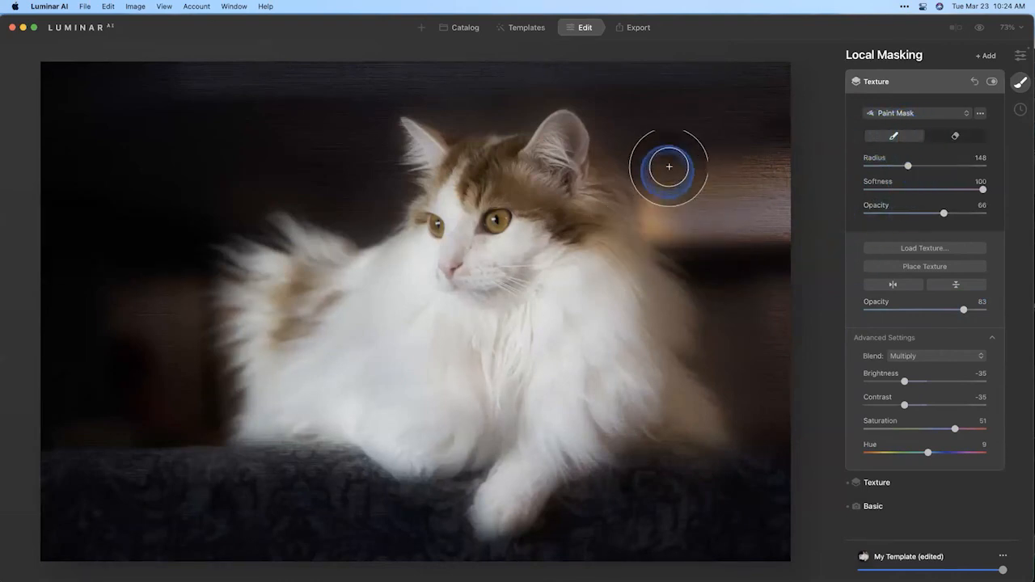
mouse_move(670, 166)
mouse_down()
mouse_move(672, 219)
mouse_move(676, 207)
mouse_move(714, 250)
mouse_move(895, 326)
mouse_move(912, 368)
mouse_up()
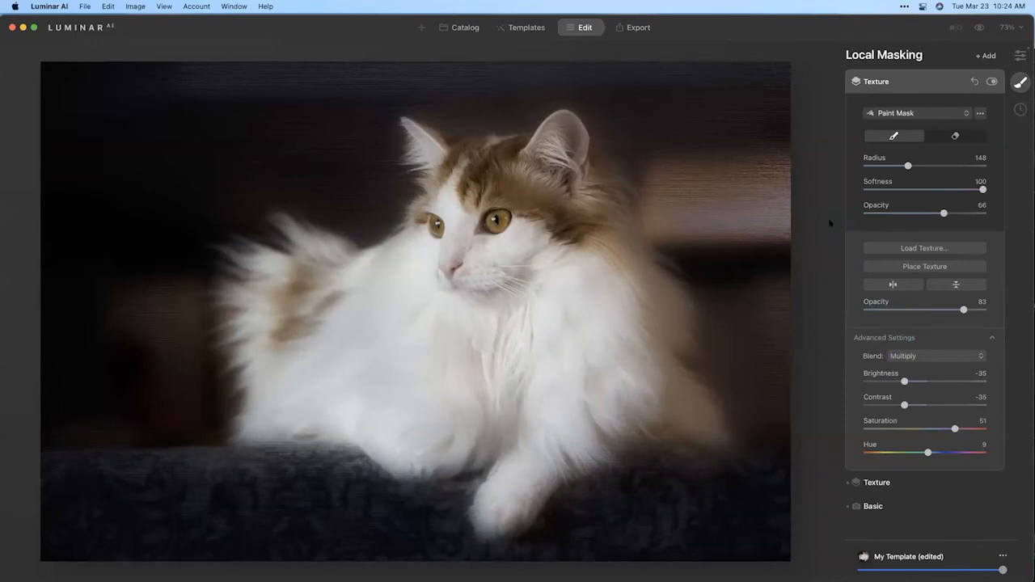
click(881, 84)
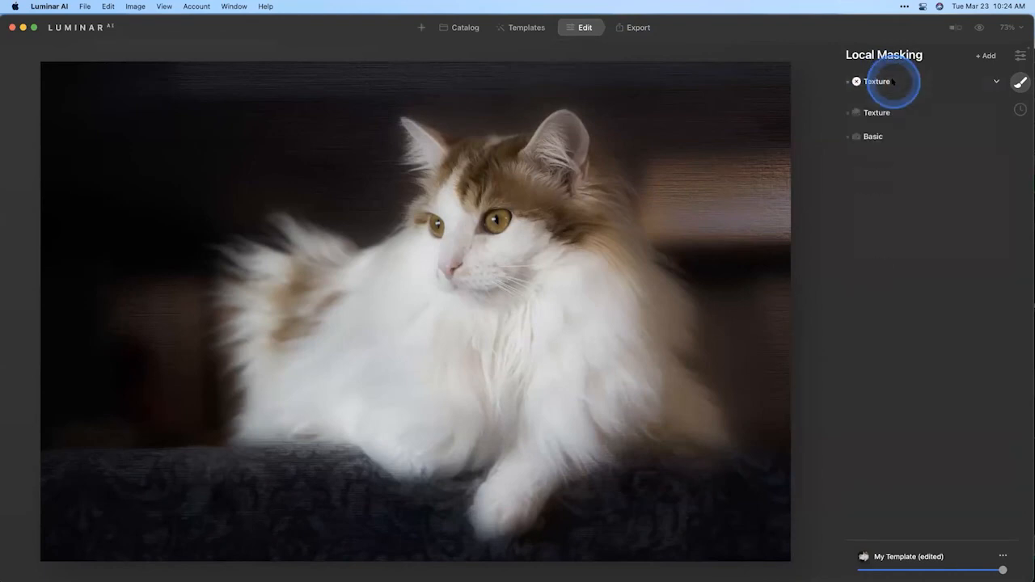
click(944, 60)
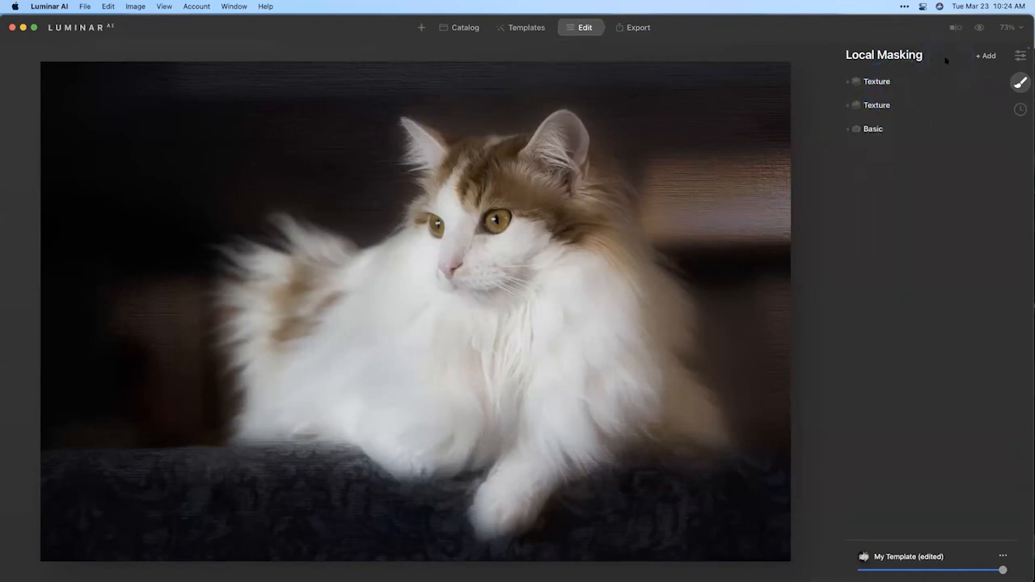
click(928, 69)
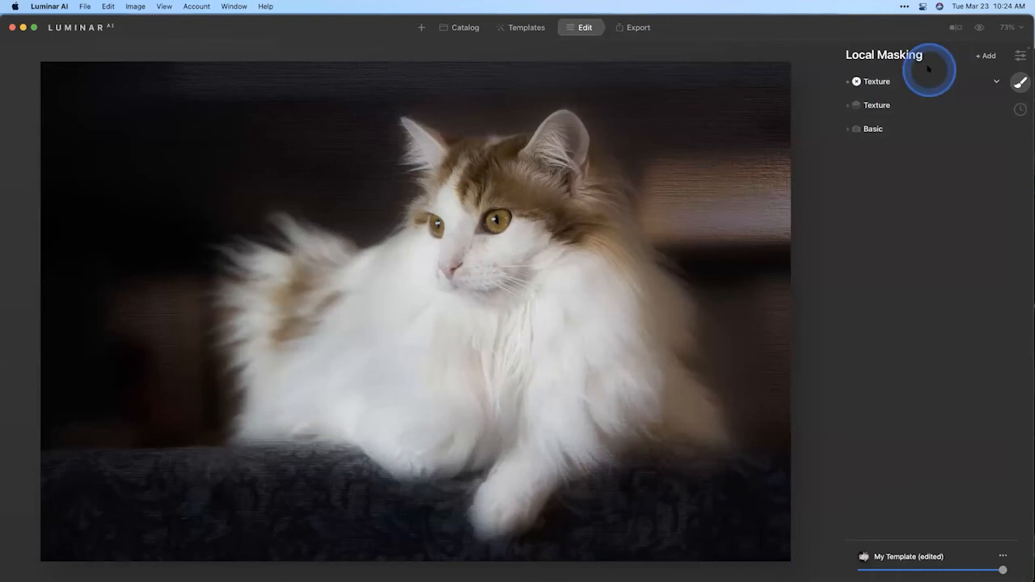
Step: Compare the edited cat photo with the original, check it in the catalog and return to editing
click(979, 29)
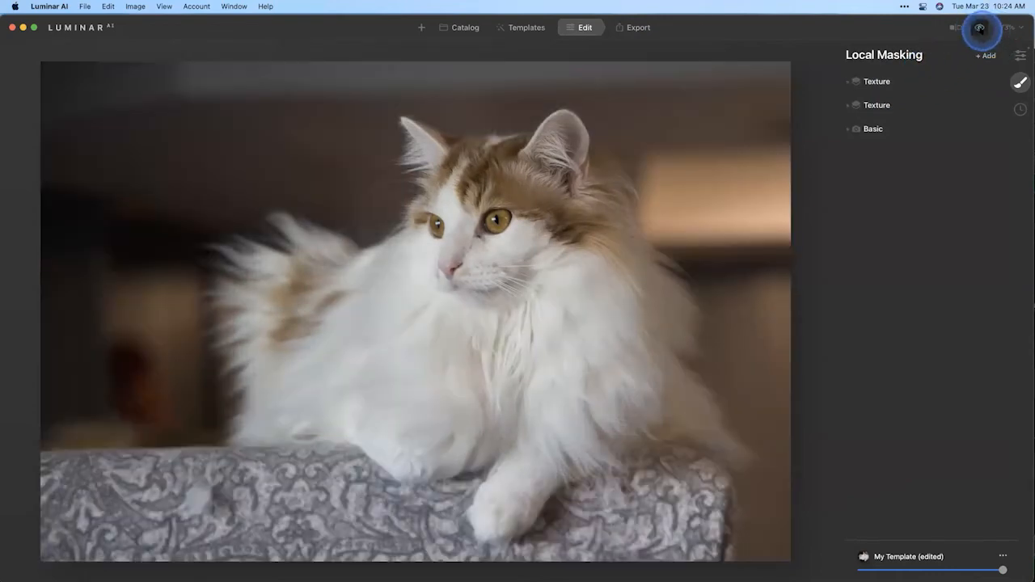
click(979, 29)
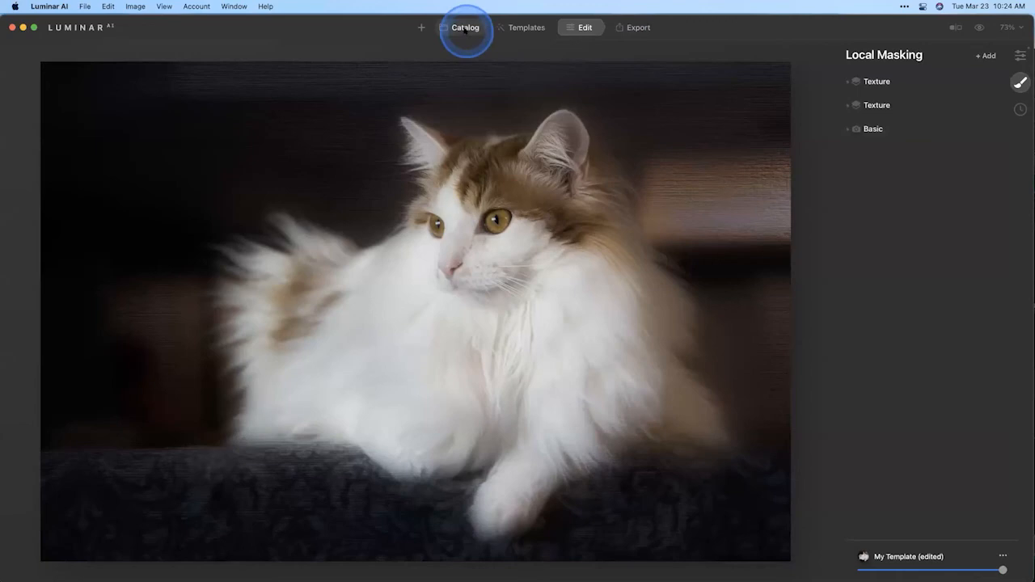
click(465, 29)
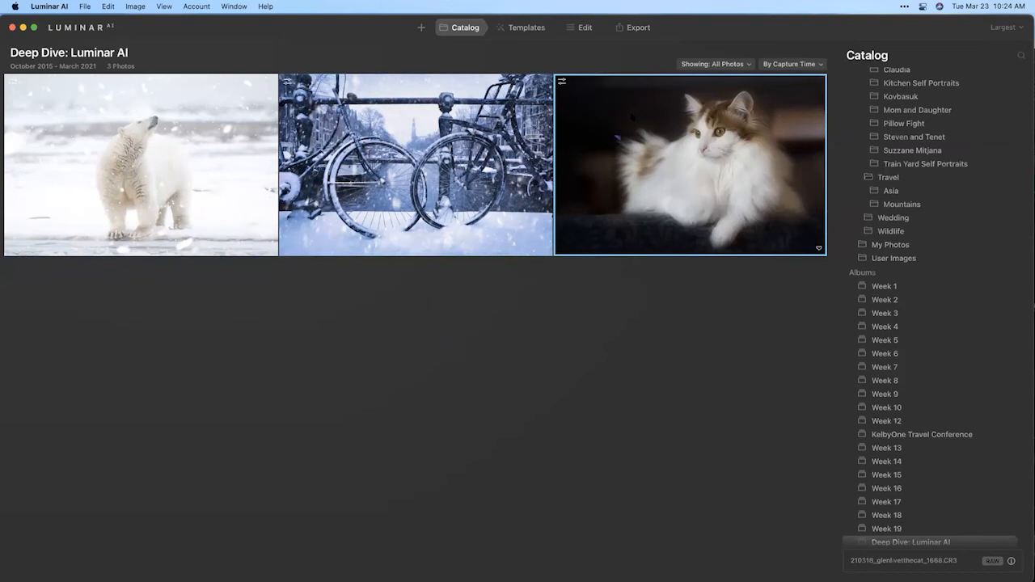
double_click(711, 153)
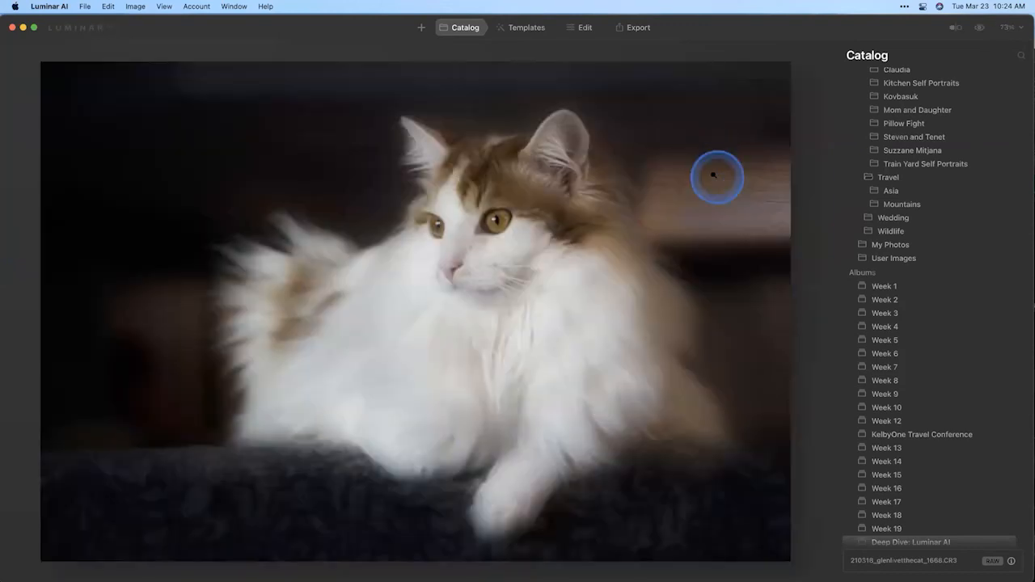
click(593, 29)
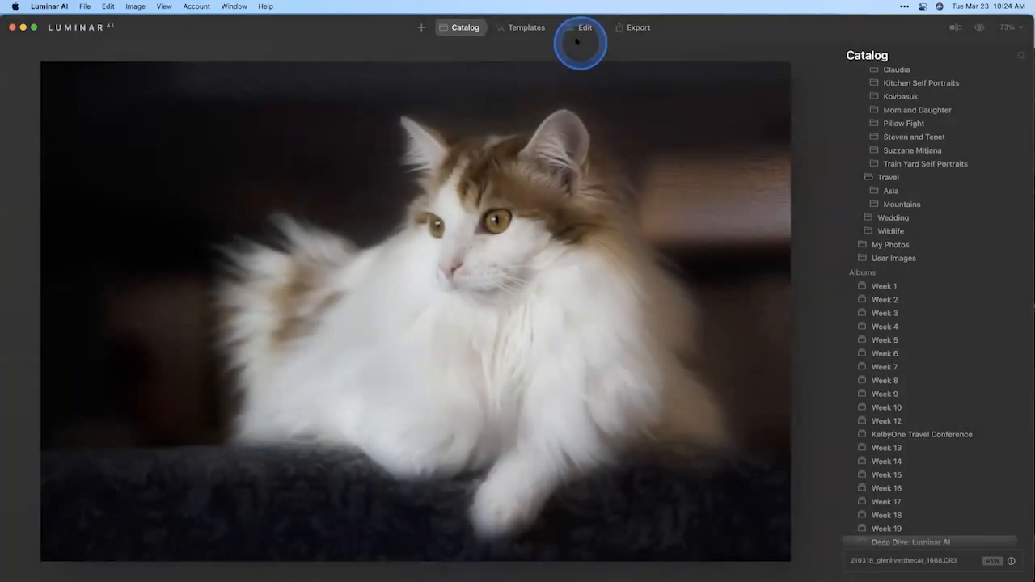
click(582, 29)
click(581, 29)
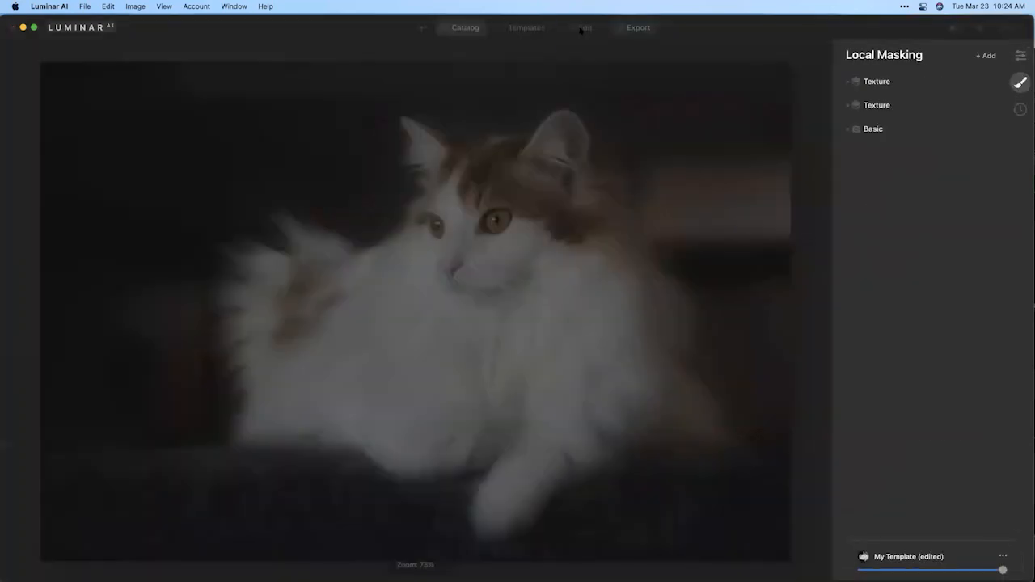
click(581, 30)
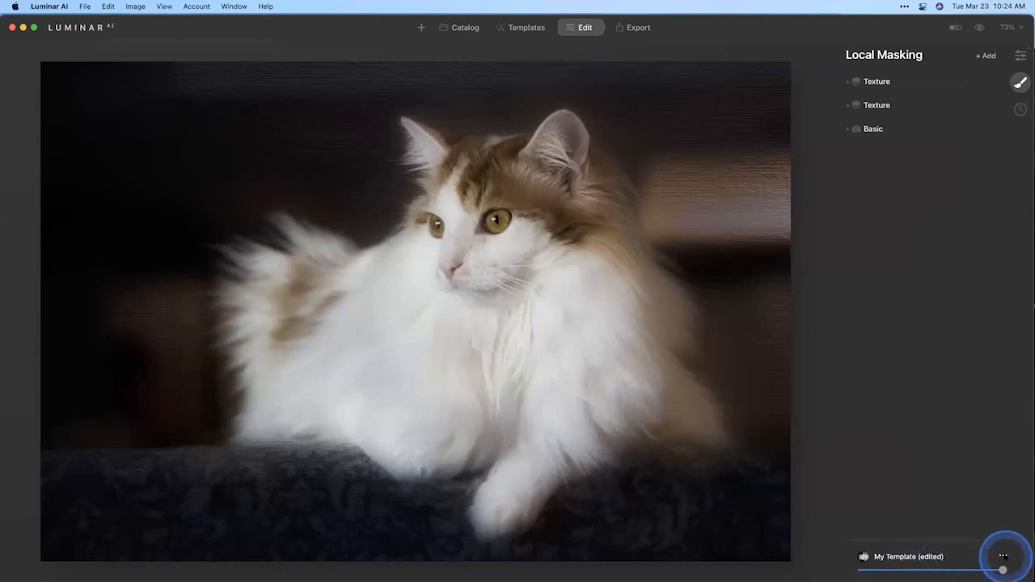
Step: Save the cat photo's adjustments as a template and open the collection of self-made templates
click(1003, 556)
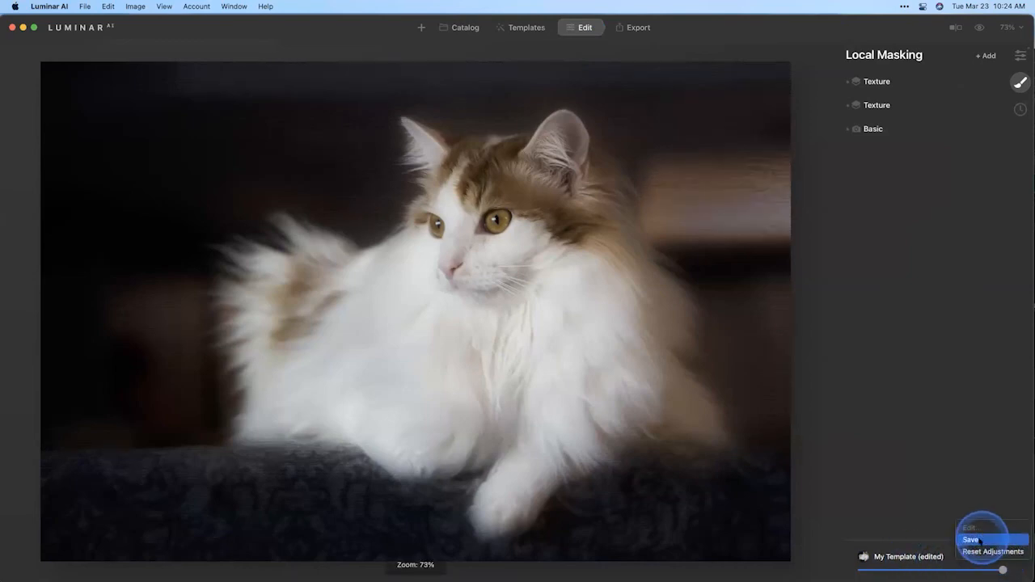
click(1000, 552)
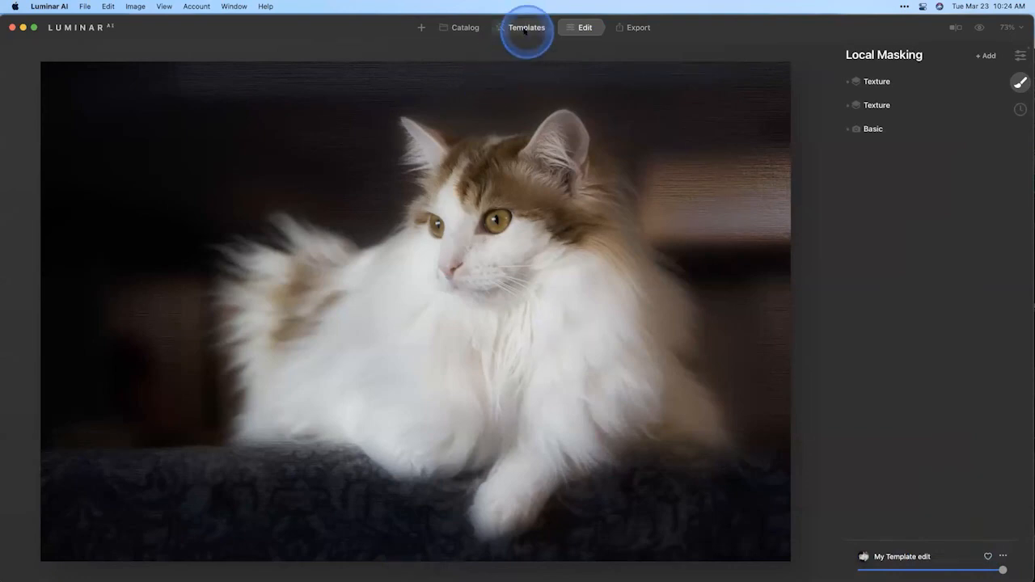
click(518, 28)
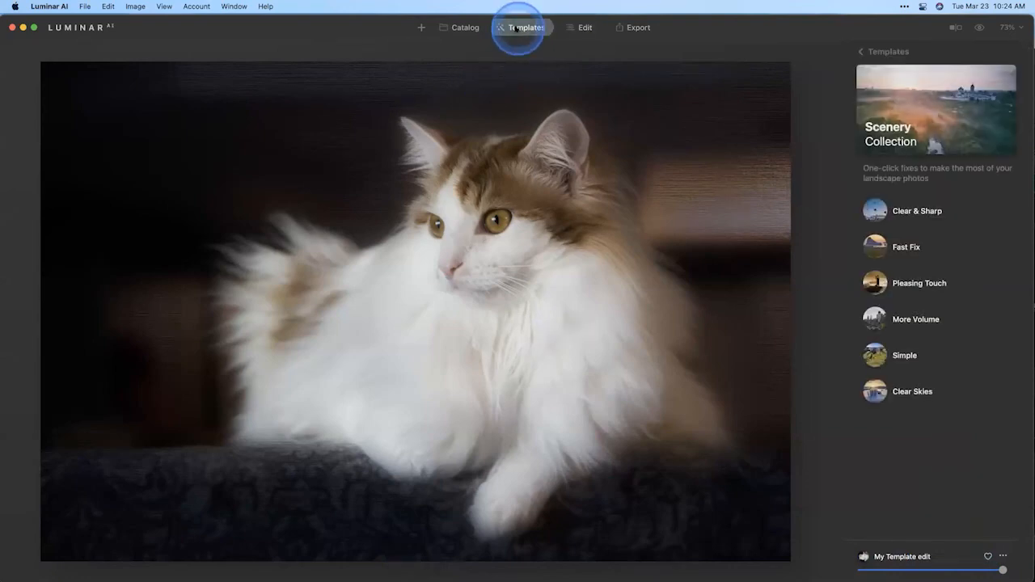
click(859, 51)
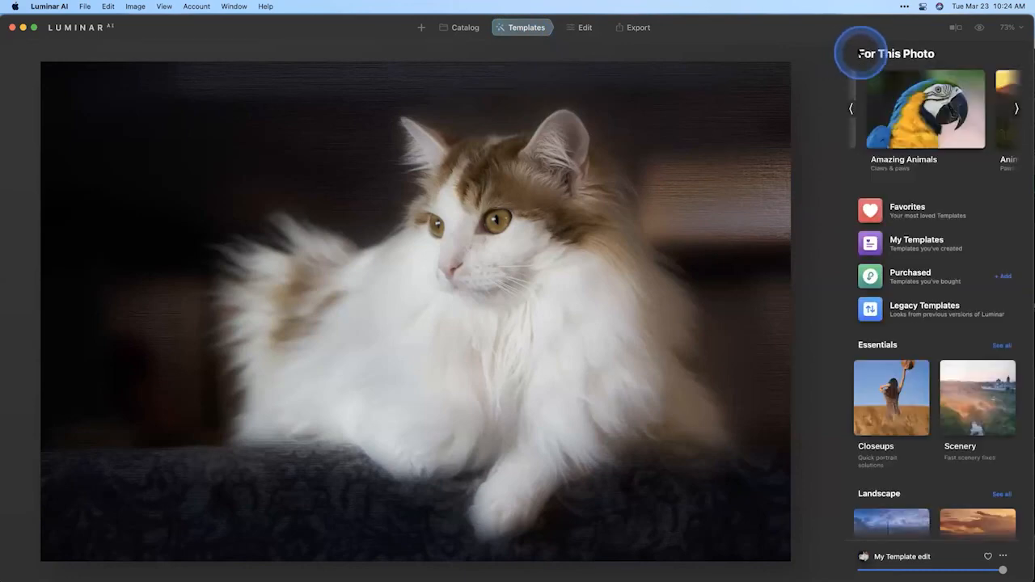
click(918, 241)
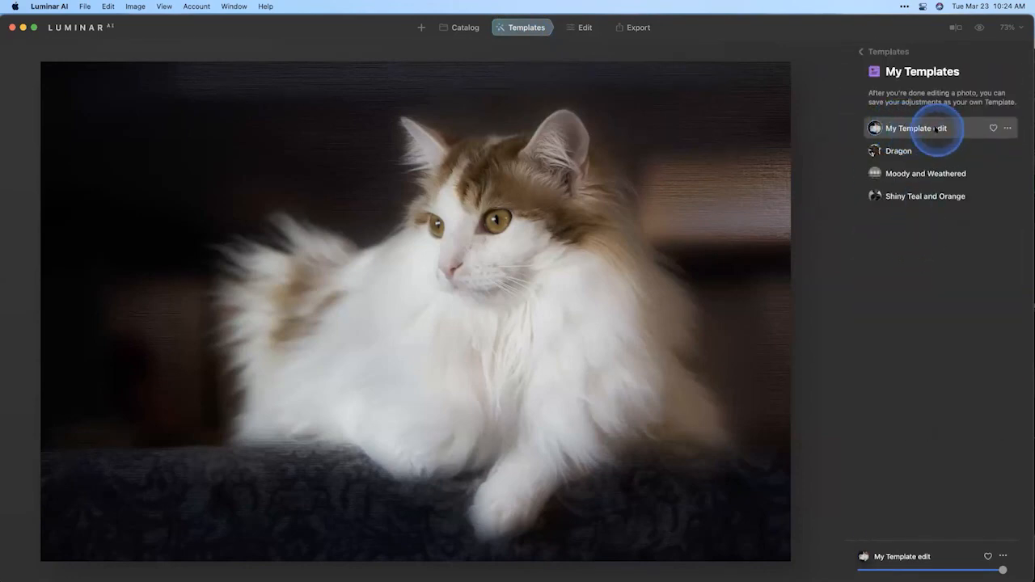
Step: Rename the newly saved template as Glenlivet
click(1007, 128)
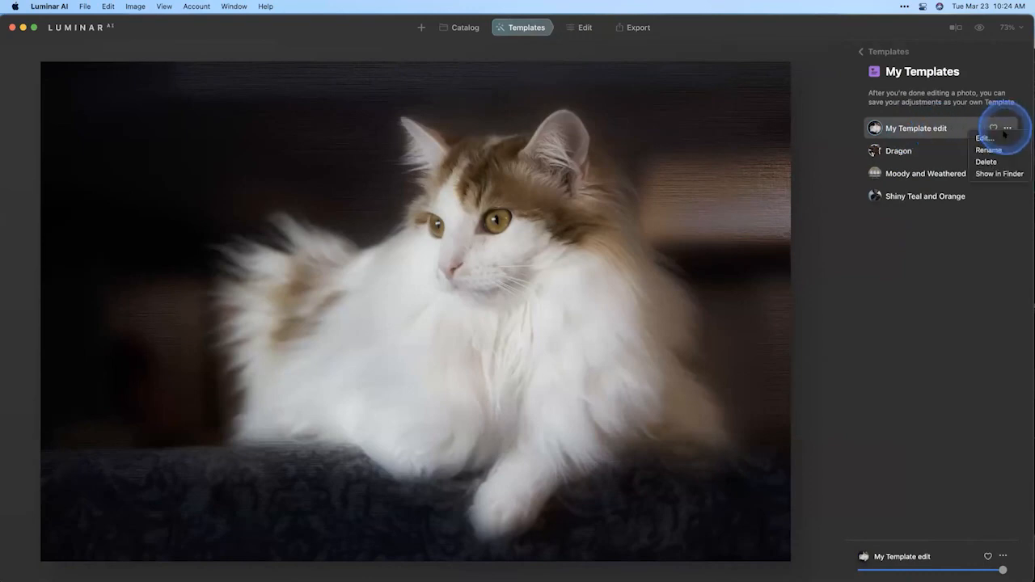
click(1006, 151)
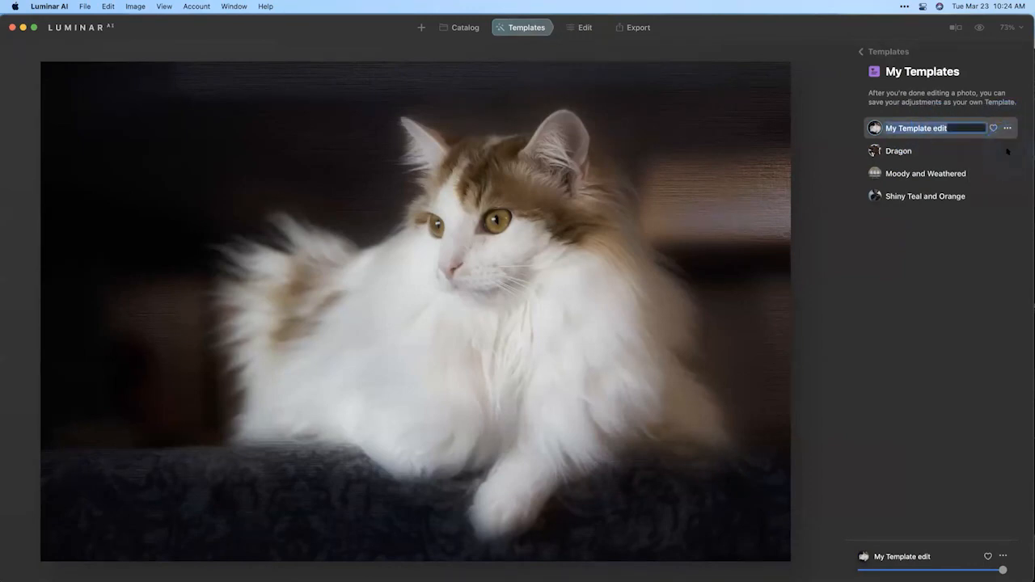
text(Ge)
text(enlivet)
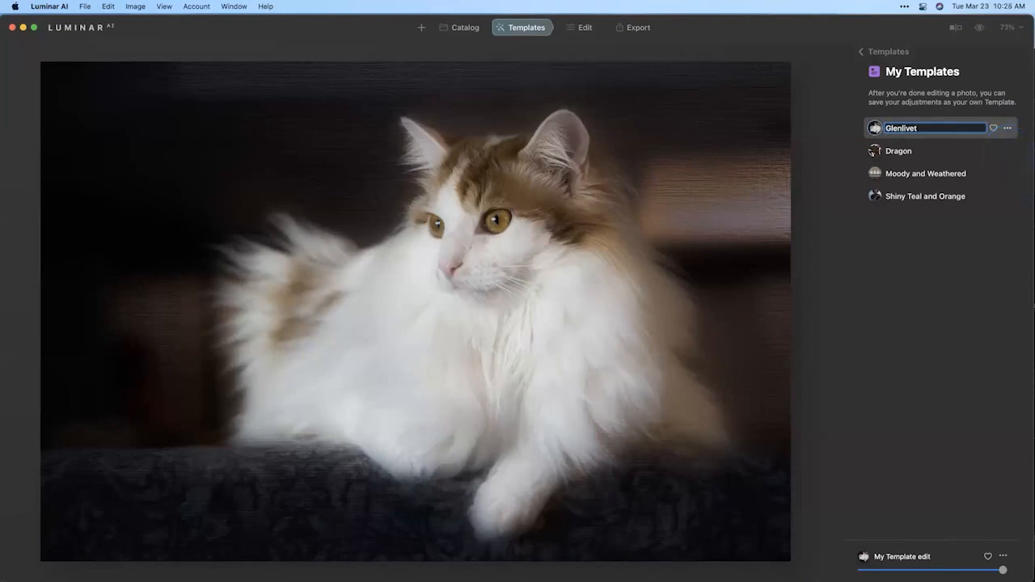
key(Return)
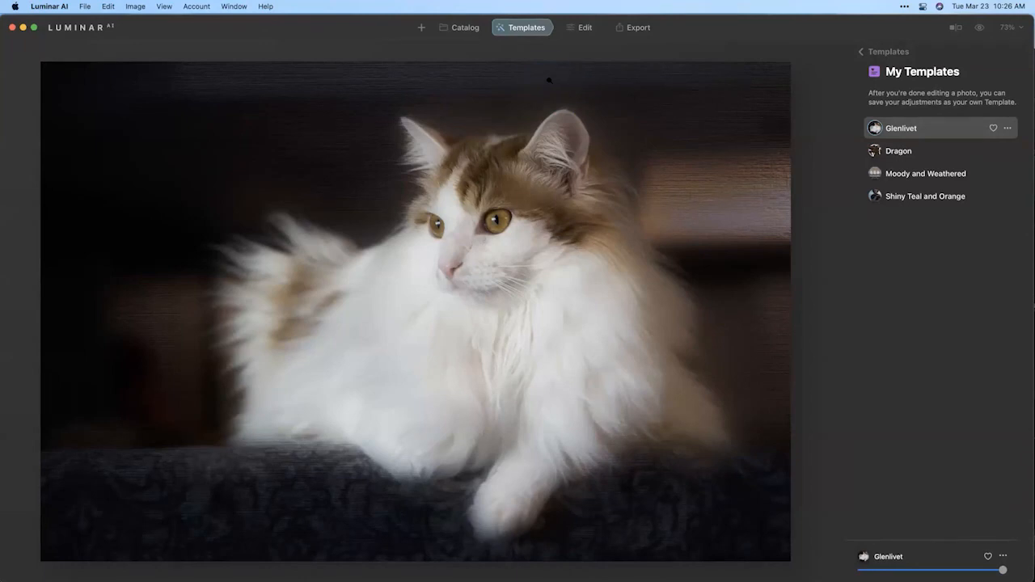
Step: Return to the catalog and open the snowy polar bear photo in the large single-image view
click(461, 27)
double_click(142, 208)
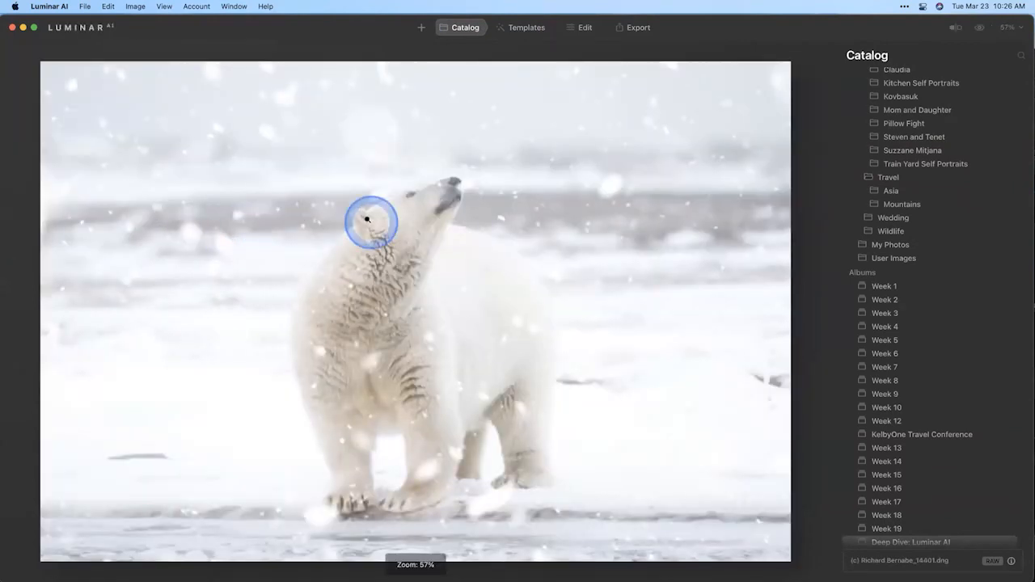
click(857, 38)
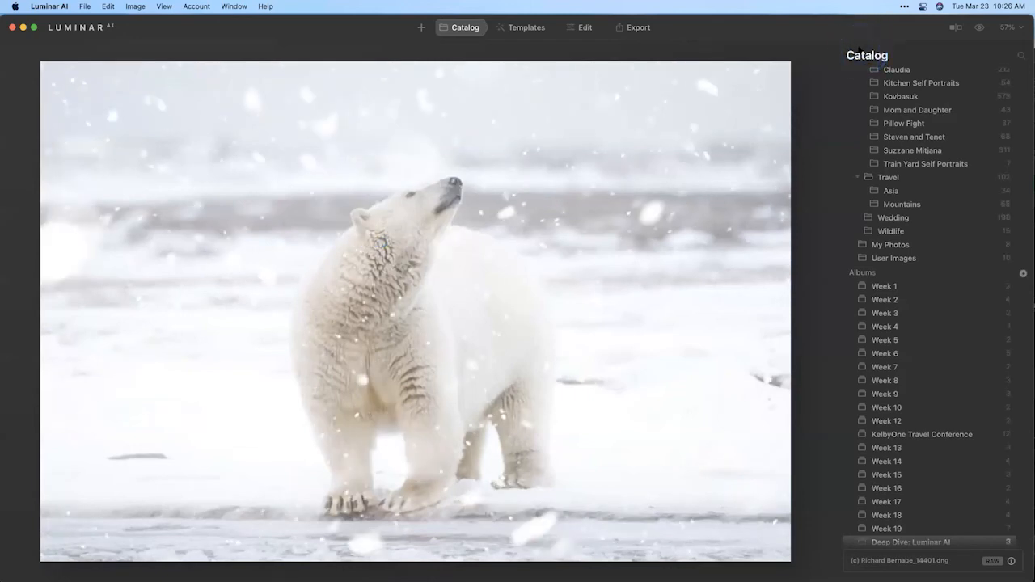
click(861, 53)
click(884, 162)
click(885, 162)
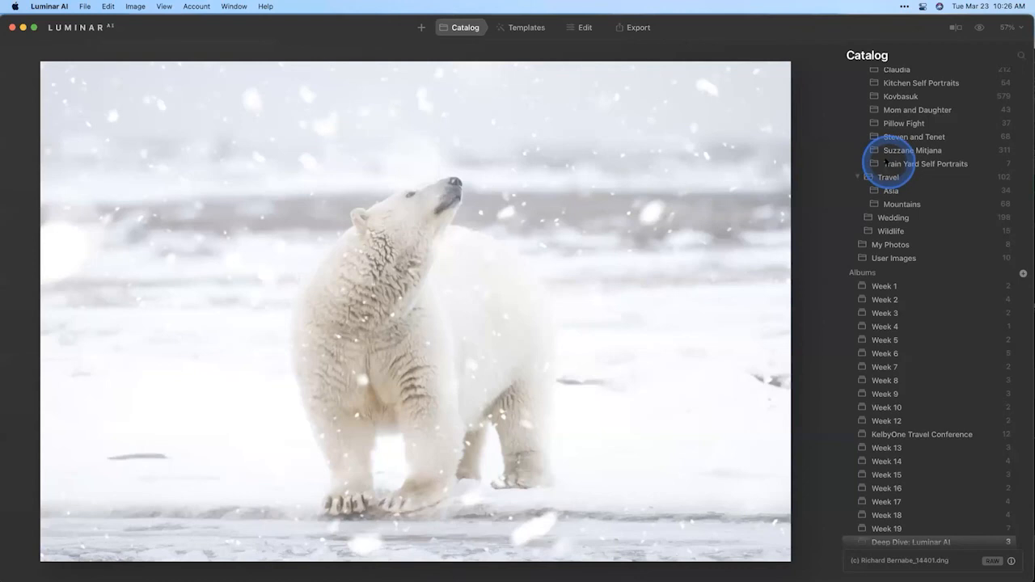
click(885, 161)
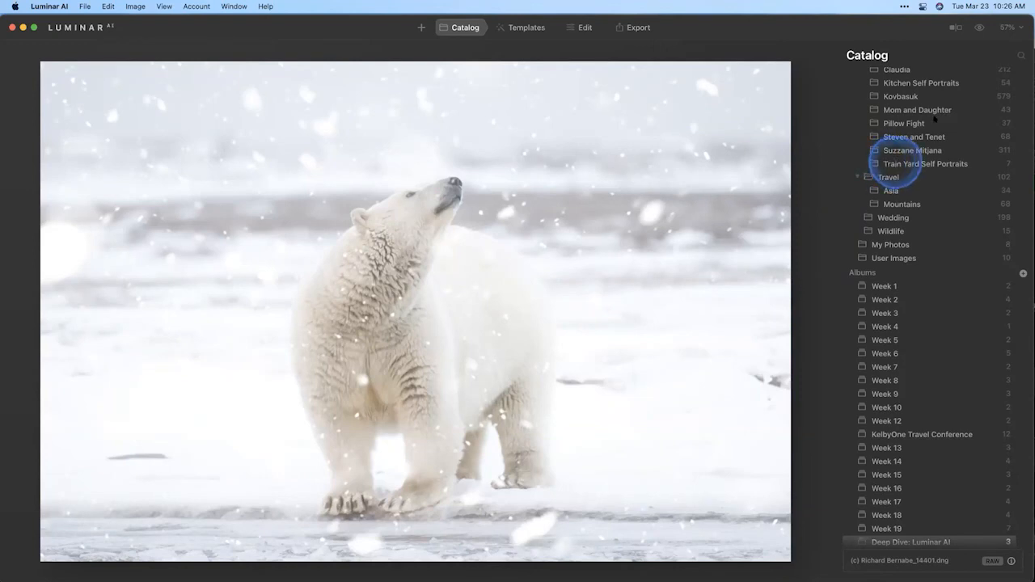
Step: Check the polar bear photo against its original and browse the templates in the Amazing Animals collection suggested for it
click(979, 26)
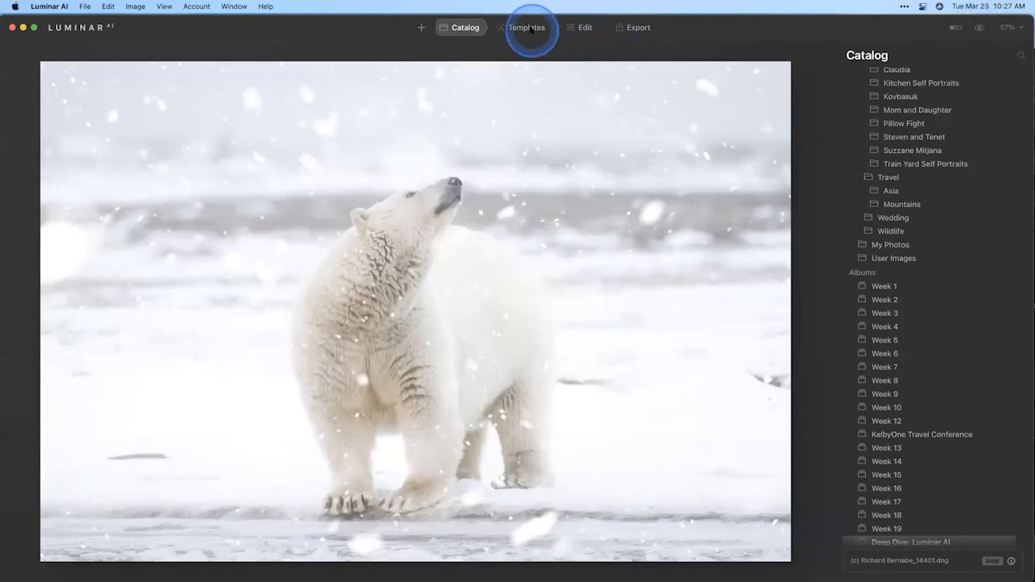
click(533, 27)
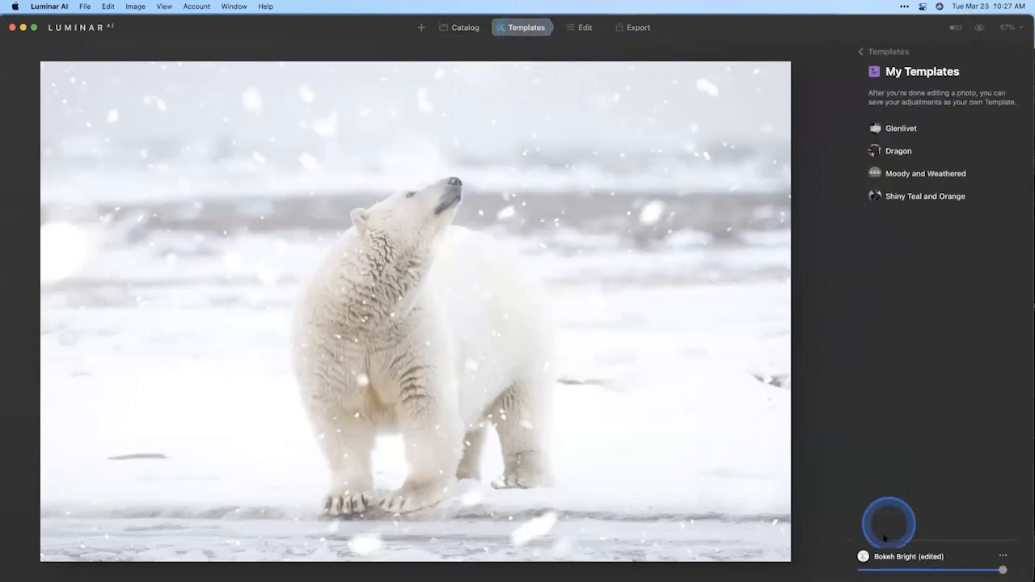
click(860, 52)
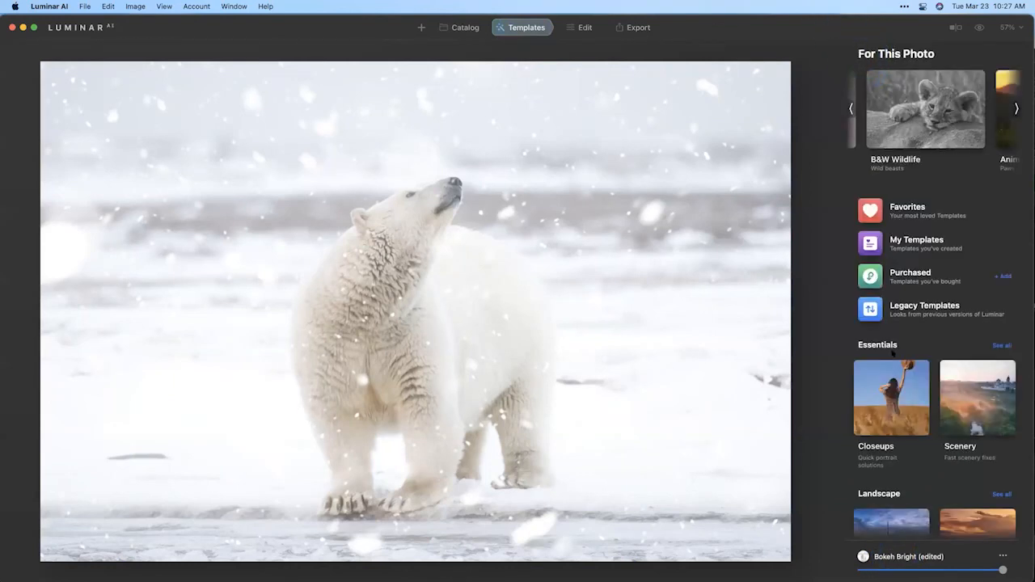
click(888, 129)
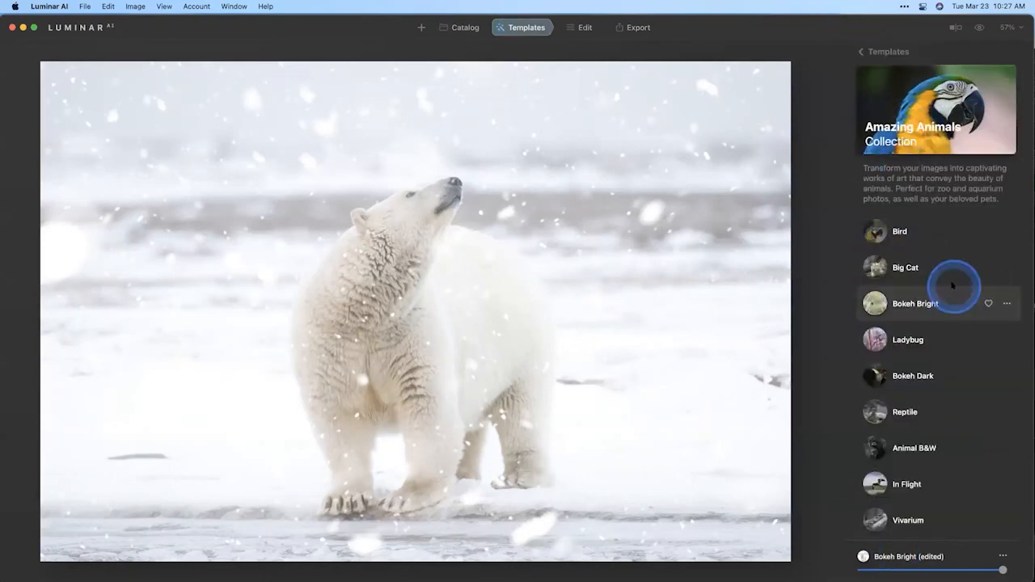
scroll(947, 272, down, 1)
scroll(947, 273, down, 3)
scroll(942, 267, up, 5)
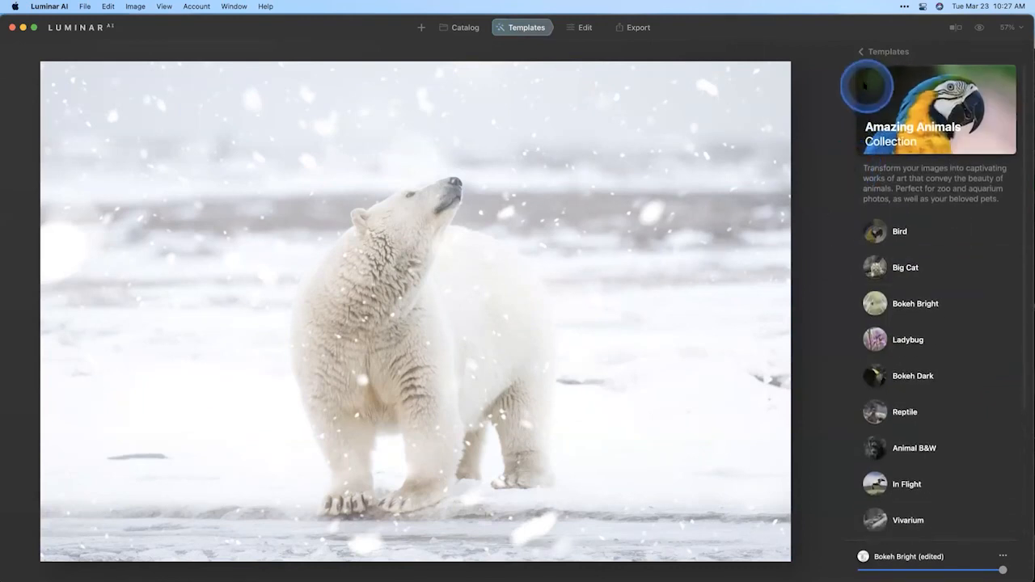
click(860, 52)
Step: Switch the polar bear photo to editing and compare its edited version with the original
click(584, 27)
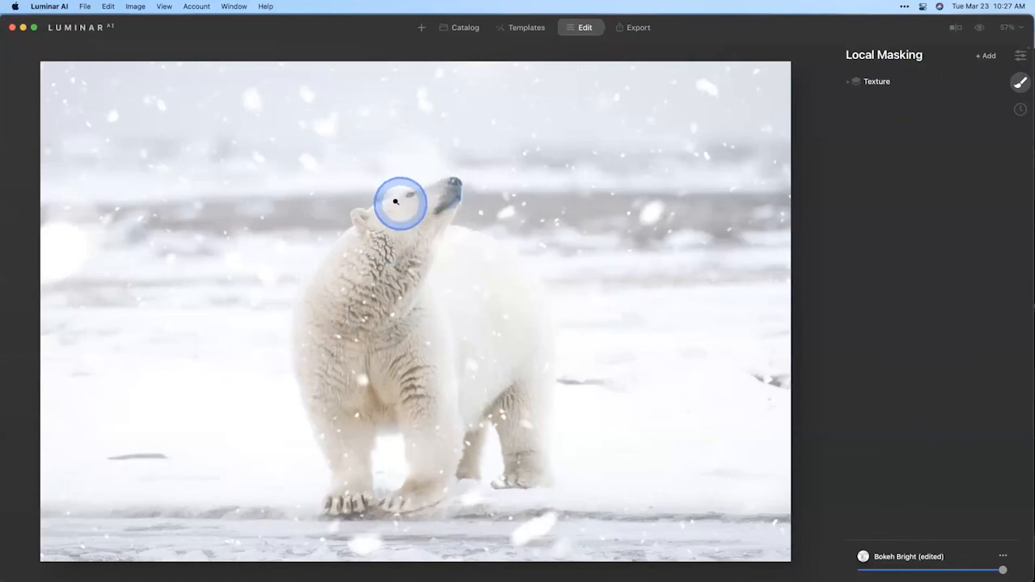
mouse_move(437, 200)
mouse_down()
mouse_move(410, 210)
mouse_move(417, 194)
mouse_move(378, 270)
mouse_move(404, 290)
mouse_move(383, 333)
mouse_move(490, 368)
mouse_up()
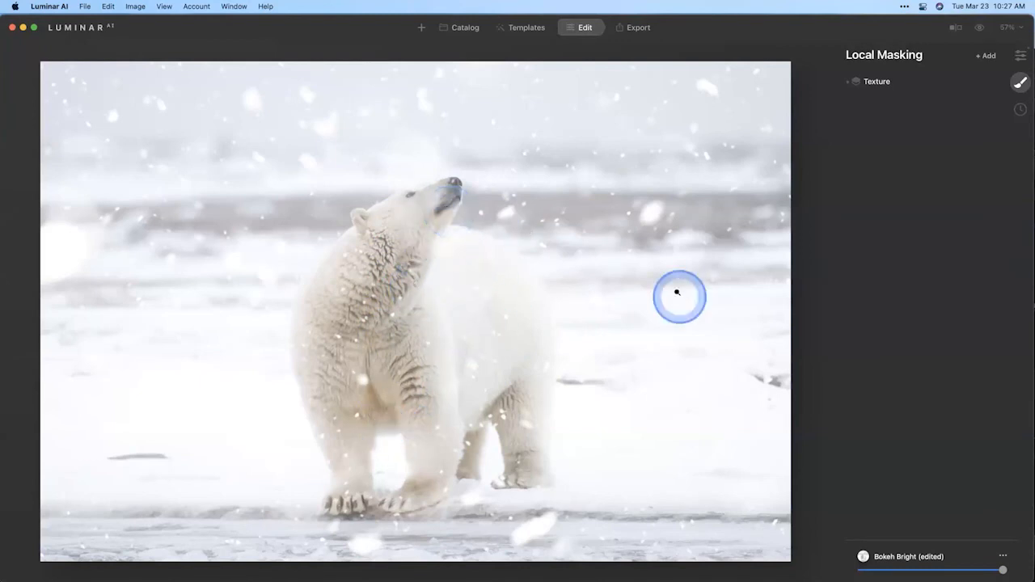
click(979, 26)
click(979, 27)
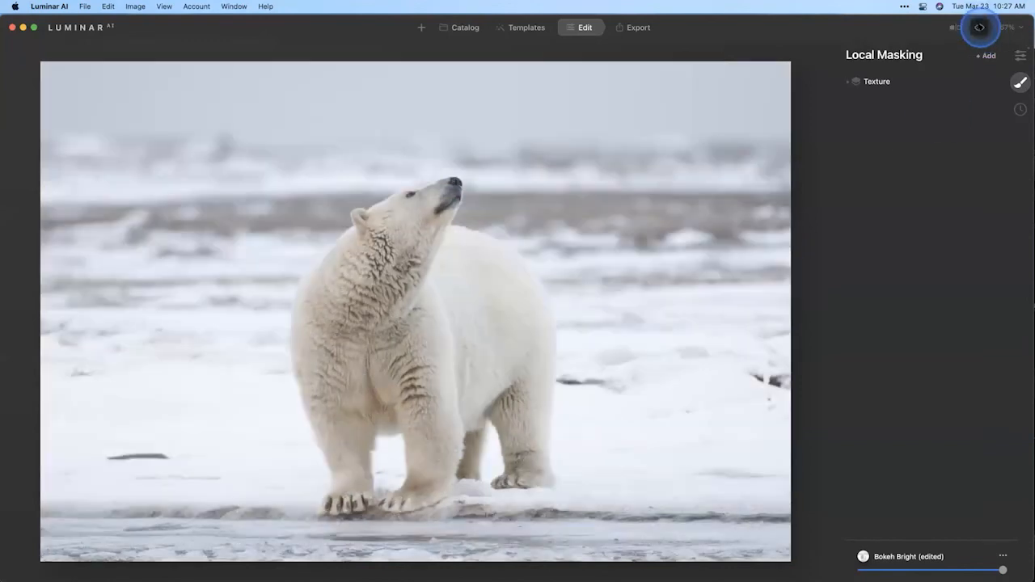
click(979, 26)
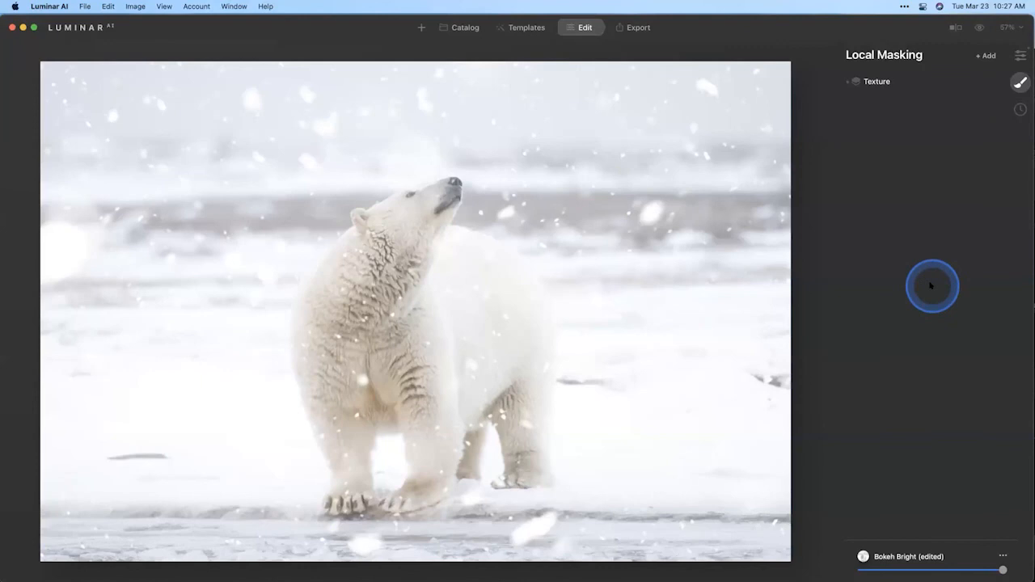